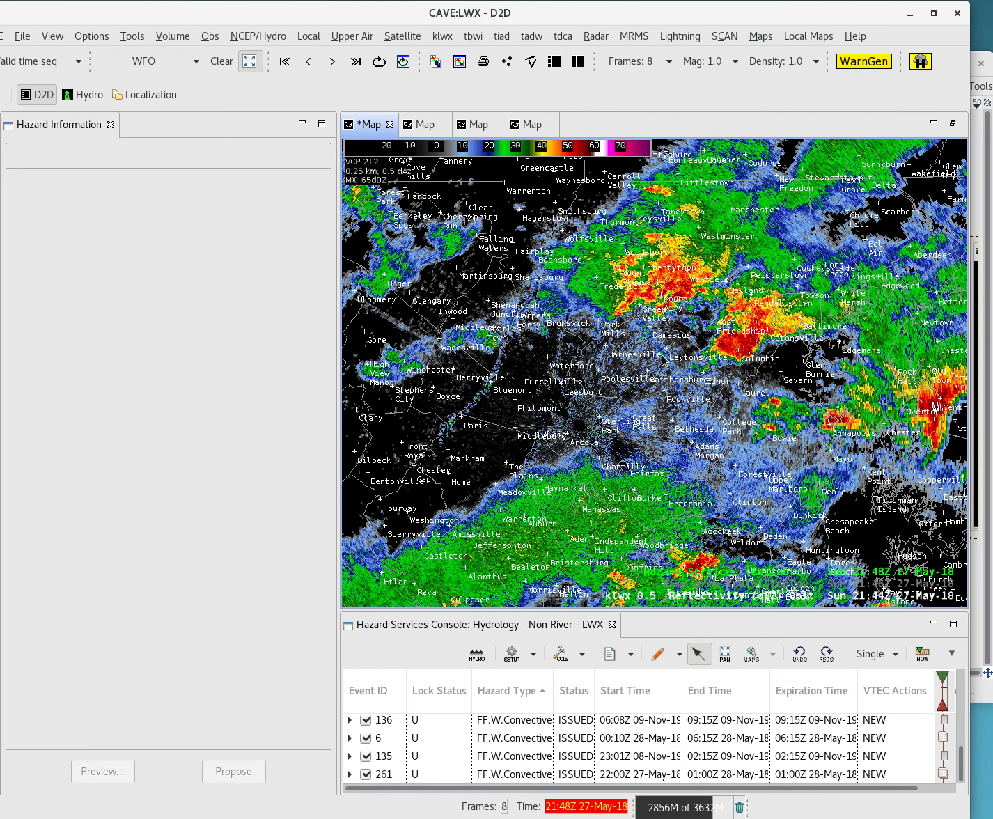
Step through the klwx 0.5 reflectivity frames and examine the storms between Frederick and Baltimore
{"action": "key", "text": "Right"}
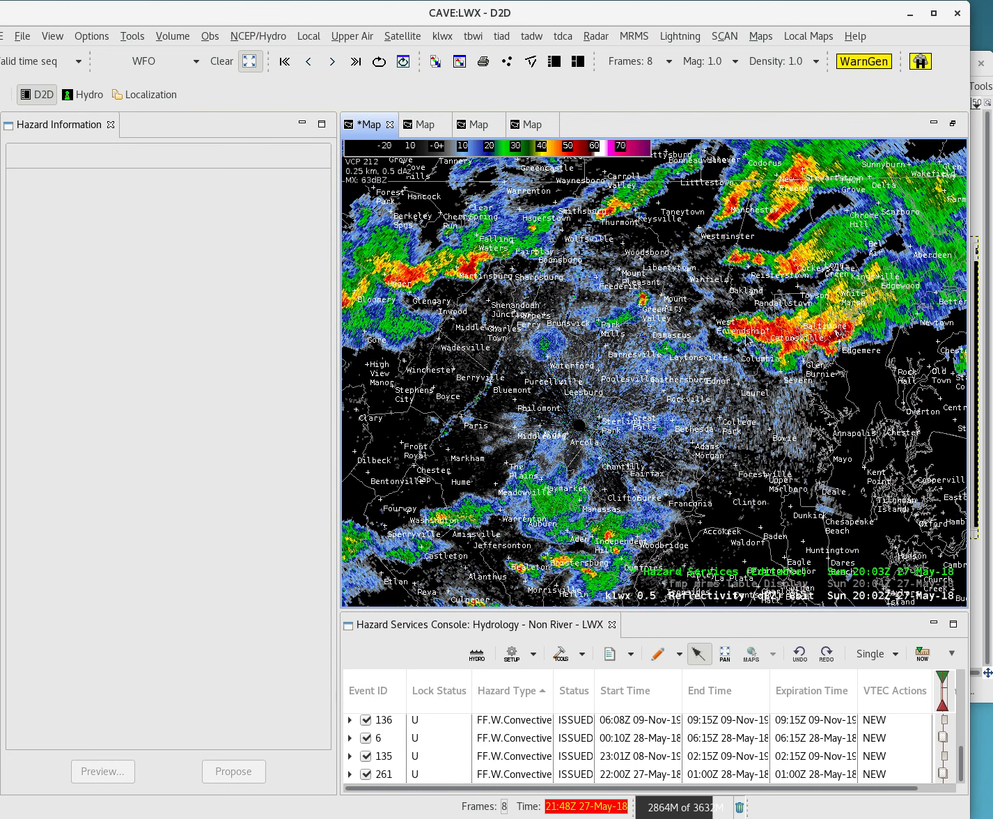
{"action": "scroll", "coordinate": [775, 342], "scroll_direction": "up", "scroll_amount": 1}
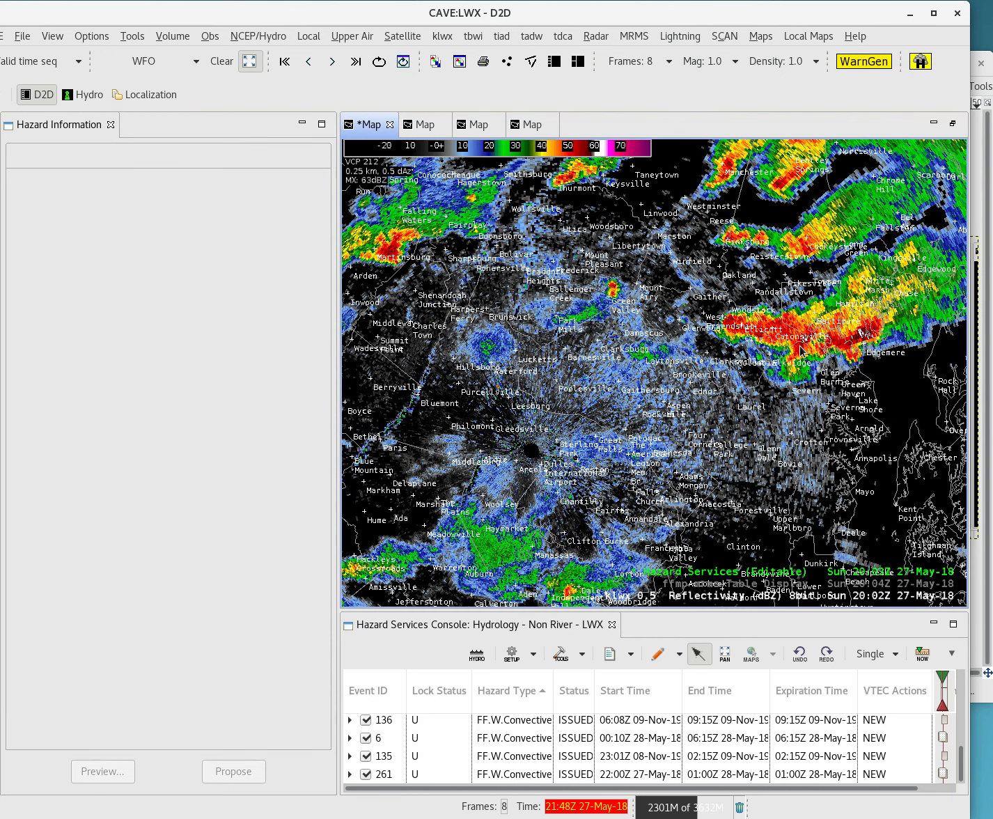
{"action": "left_click_drag", "start_coordinate": [793, 350], "coordinate": [798, 382]}
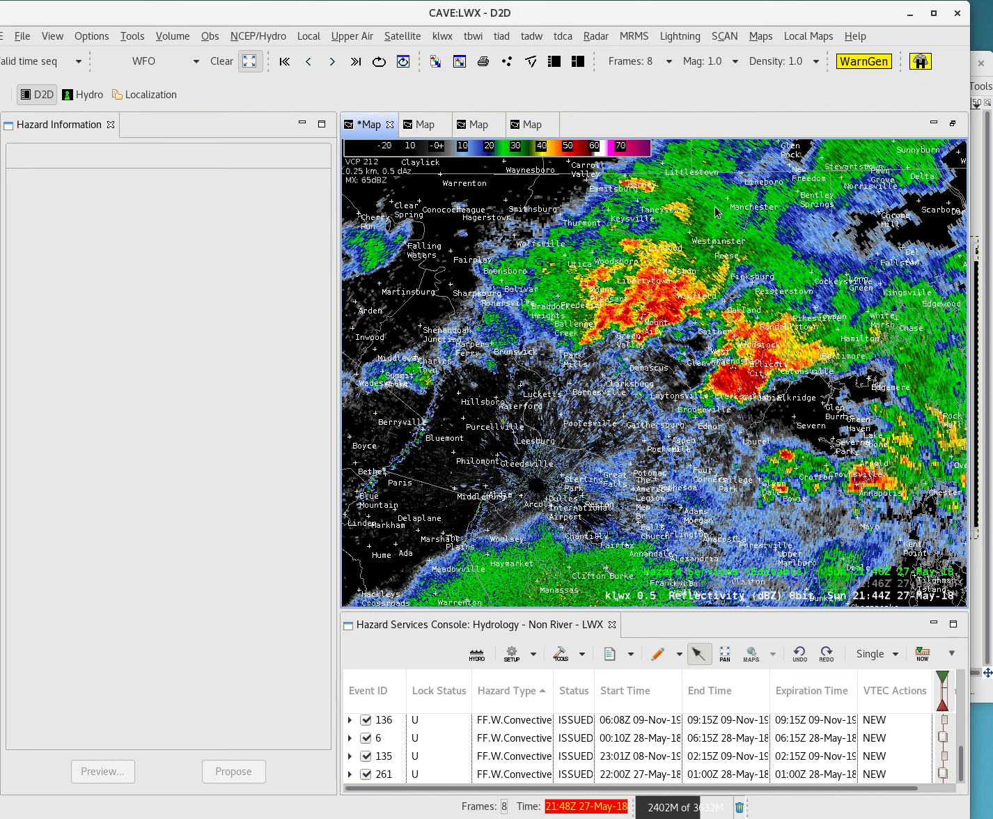
Review the FFMP data sources and products offered for kdox, HPE and mrms
{"action": "left_click", "coordinate": [724, 38]}
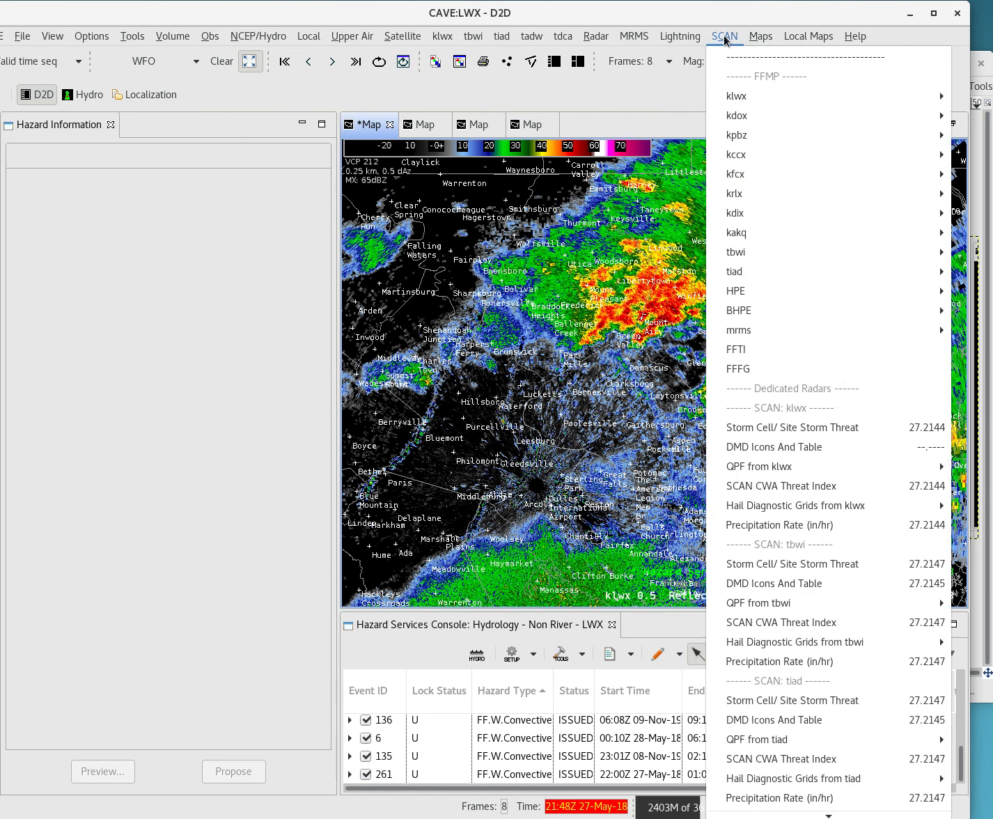
{"action": "mouse_move", "coordinate": [813, 99]}
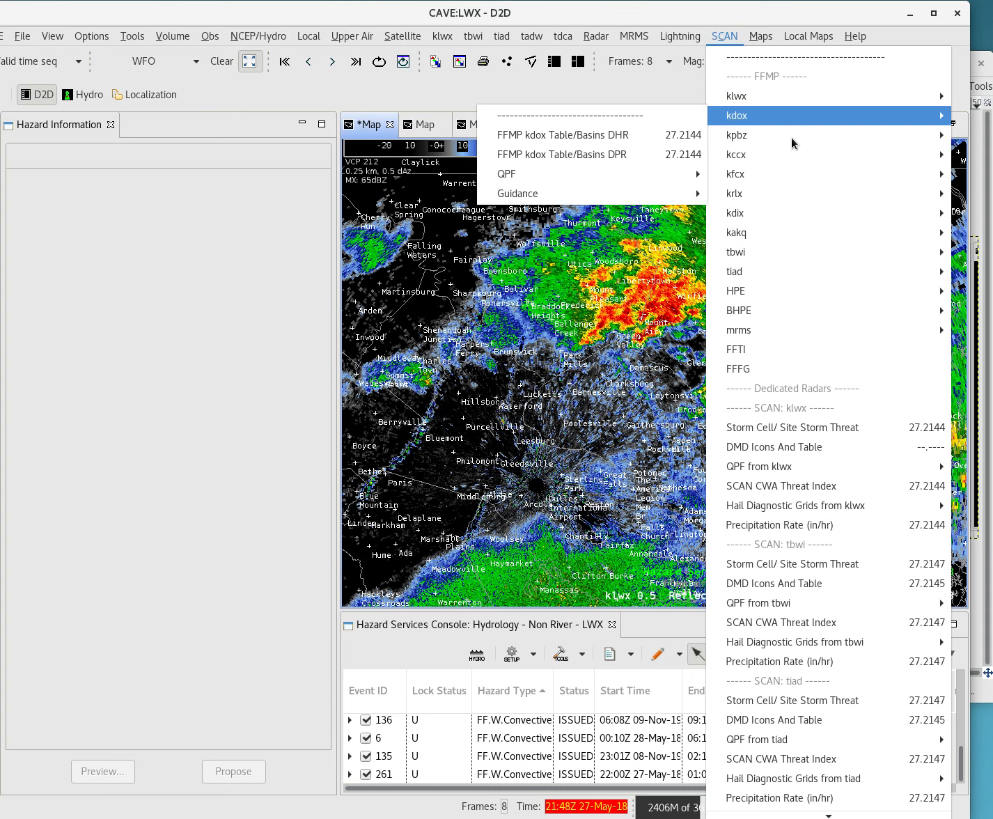
{"action": "mouse_move", "coordinate": [793, 297]}
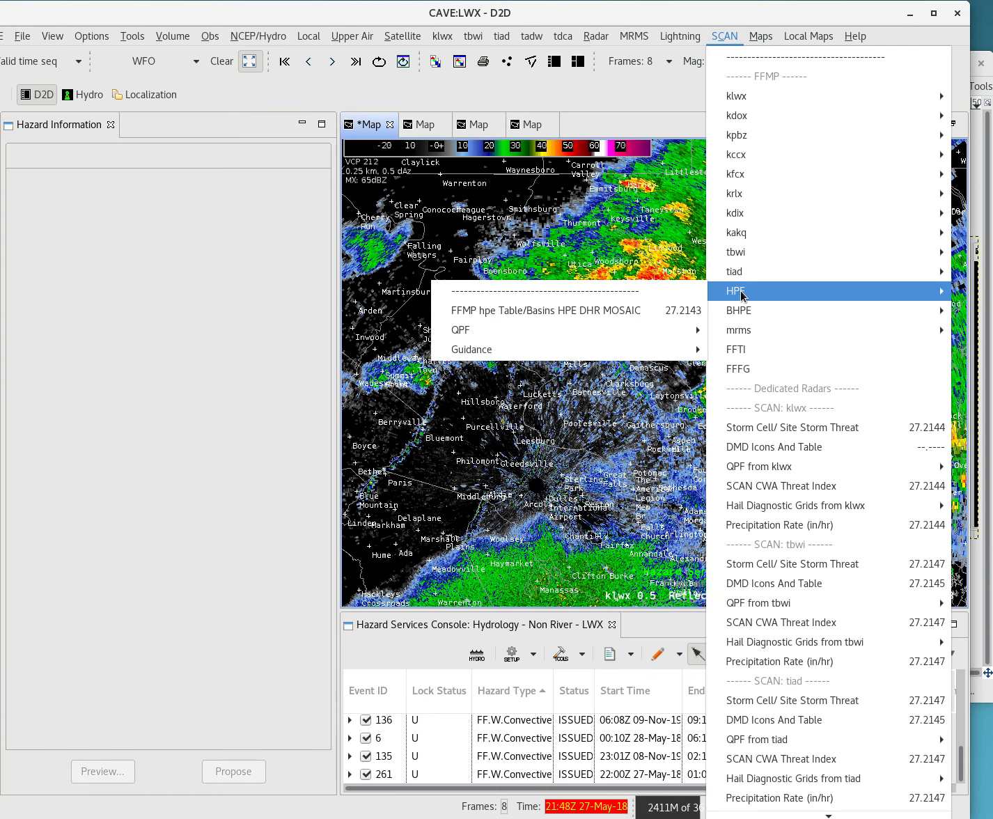
{"action": "mouse_move", "coordinate": [763, 311]}
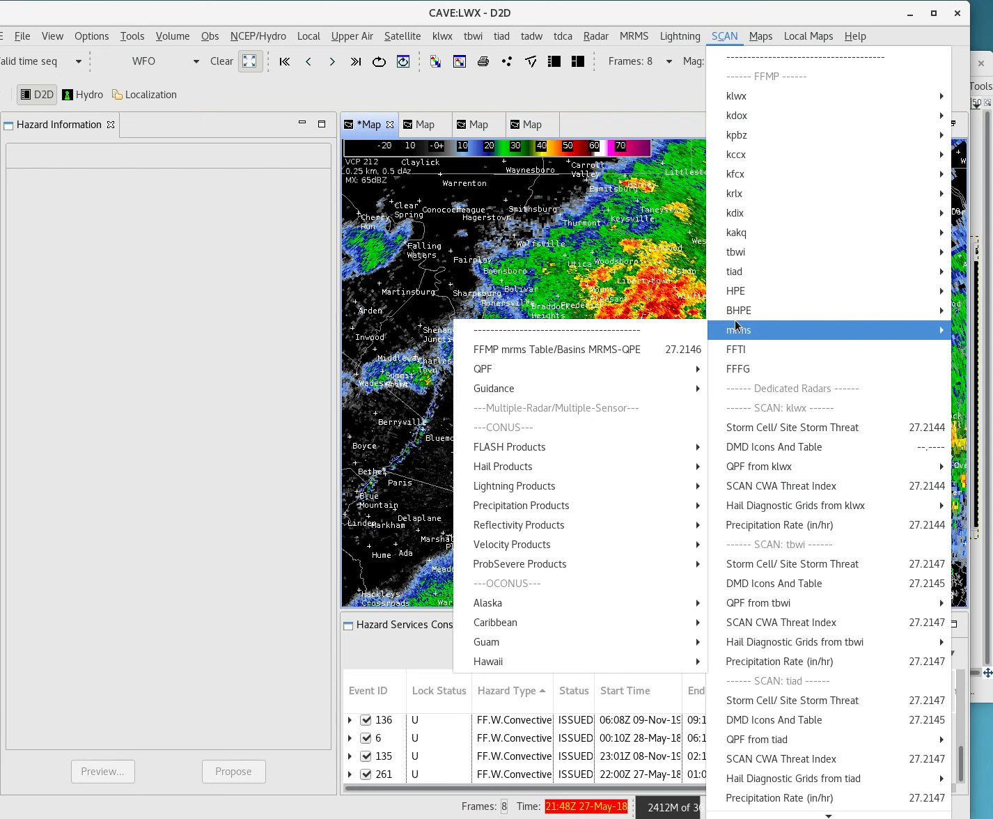
{"action": "left_click", "coordinate": [590, 2]}
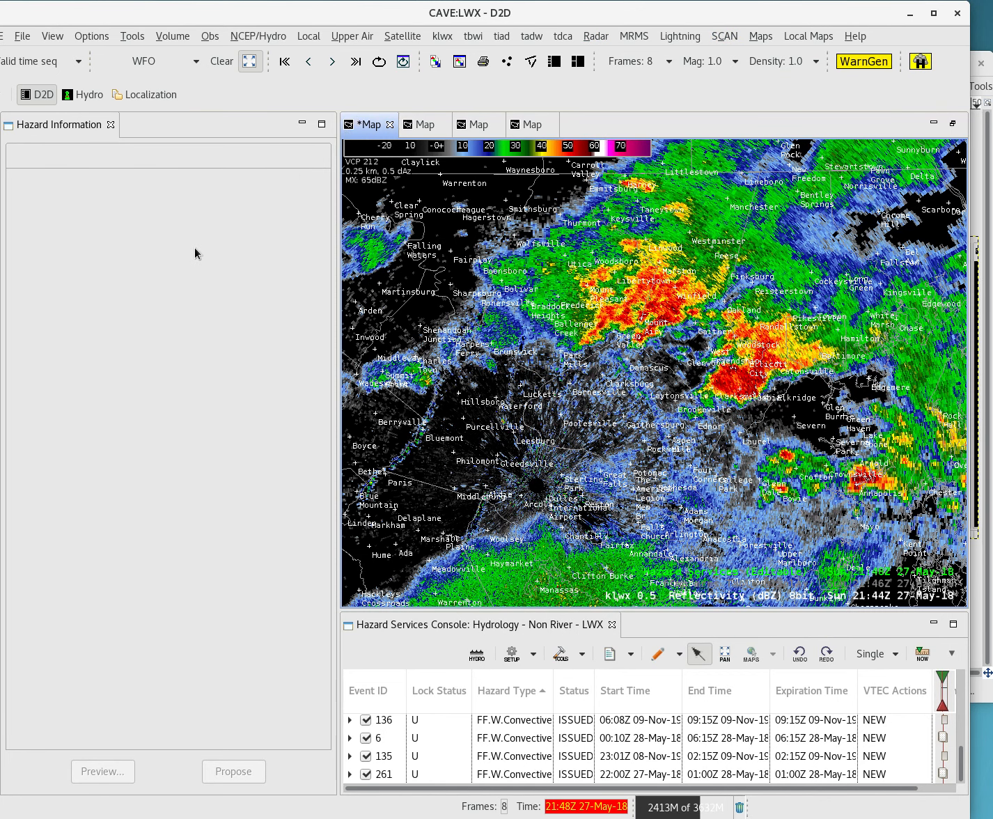
Bring the mrms FFMP Basin Table on screen and narrow its NAME column to reveal the RFCFFG ratio
{"action": "left_click_drag", "start_coordinate": [0, 301], "coordinate": [376, 212]}
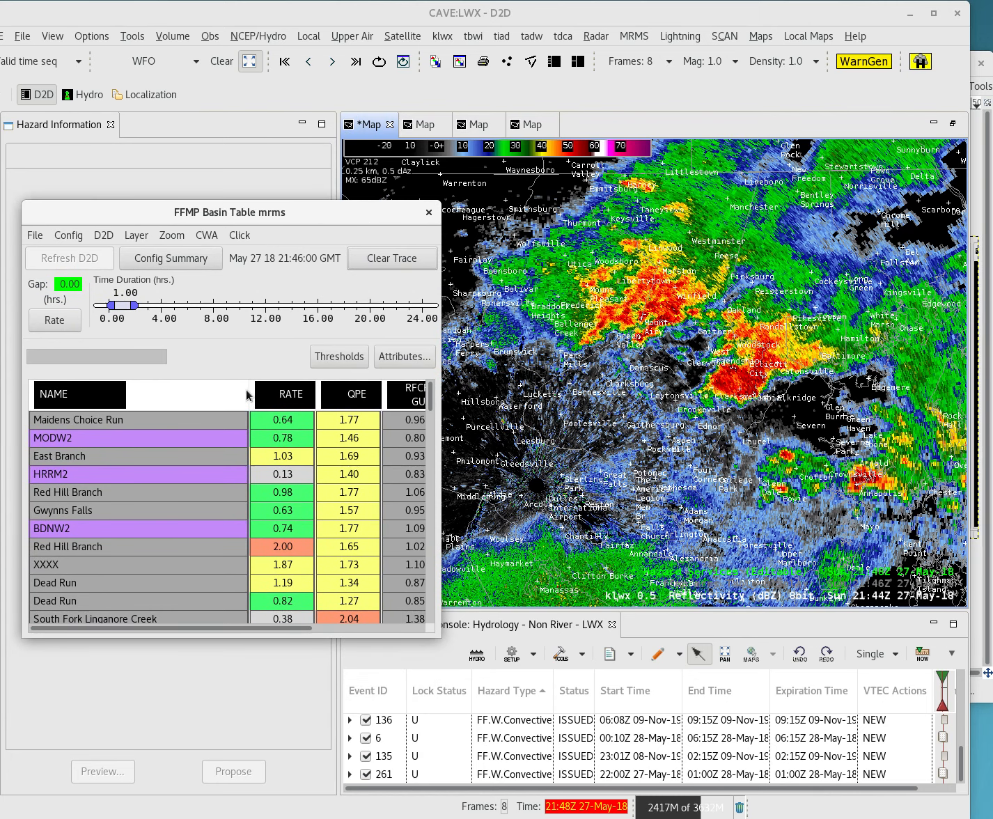
{"action": "left_click_drag", "start_coordinate": [248, 394], "coordinate": [160, 392]}
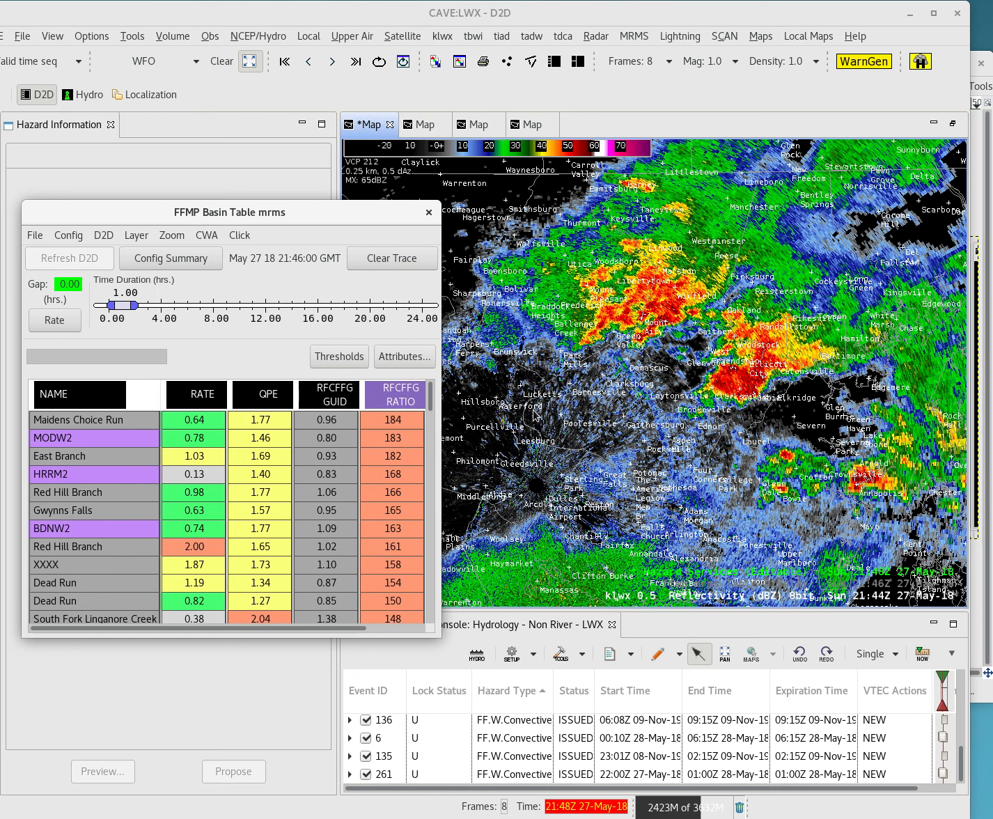
Show the FFMP mrms table display on the map and hide the klwx 0.5 reflectivity layer
{"action": "left_click", "coordinate": [698, 585]}
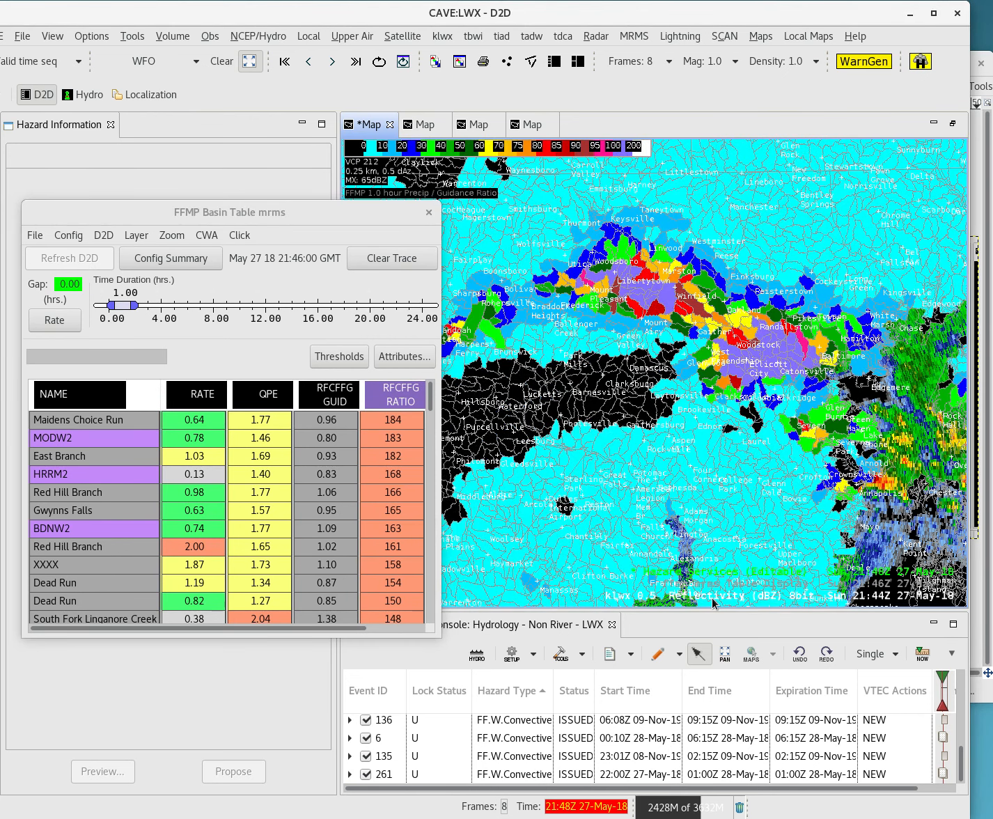
{"action": "left_click", "coordinate": [711, 597]}
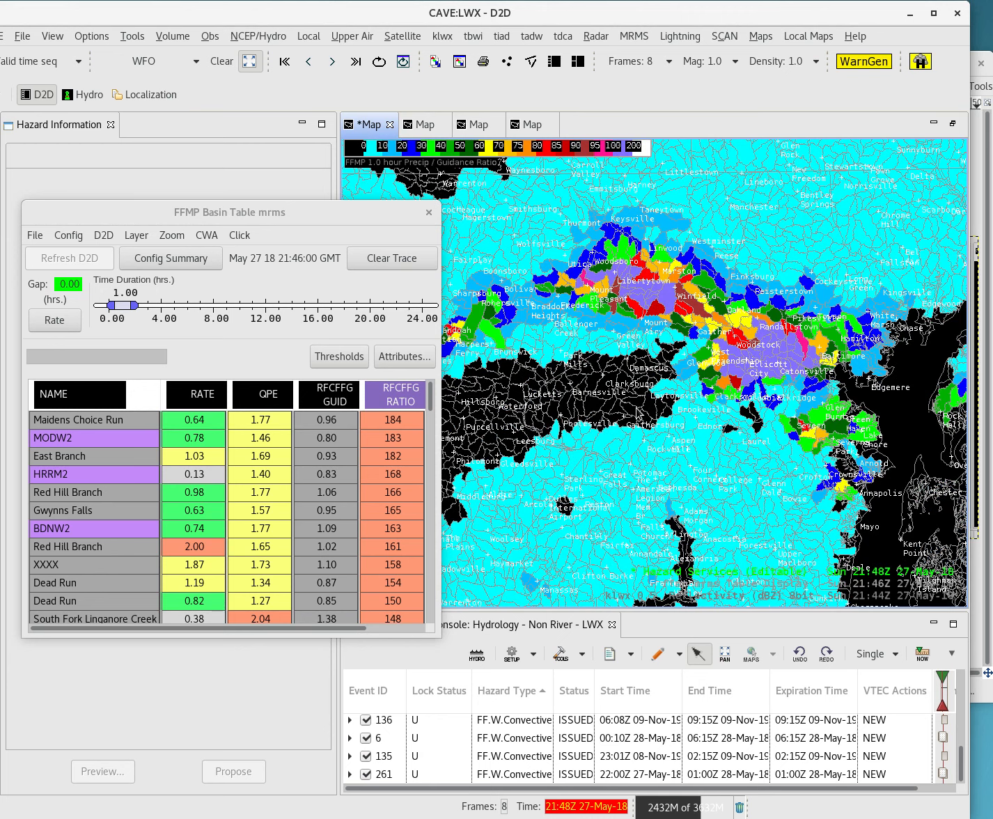
{"action": "scroll", "coordinate": [705, 585], "scroll_direction": "down", "scroll_amount": 1}
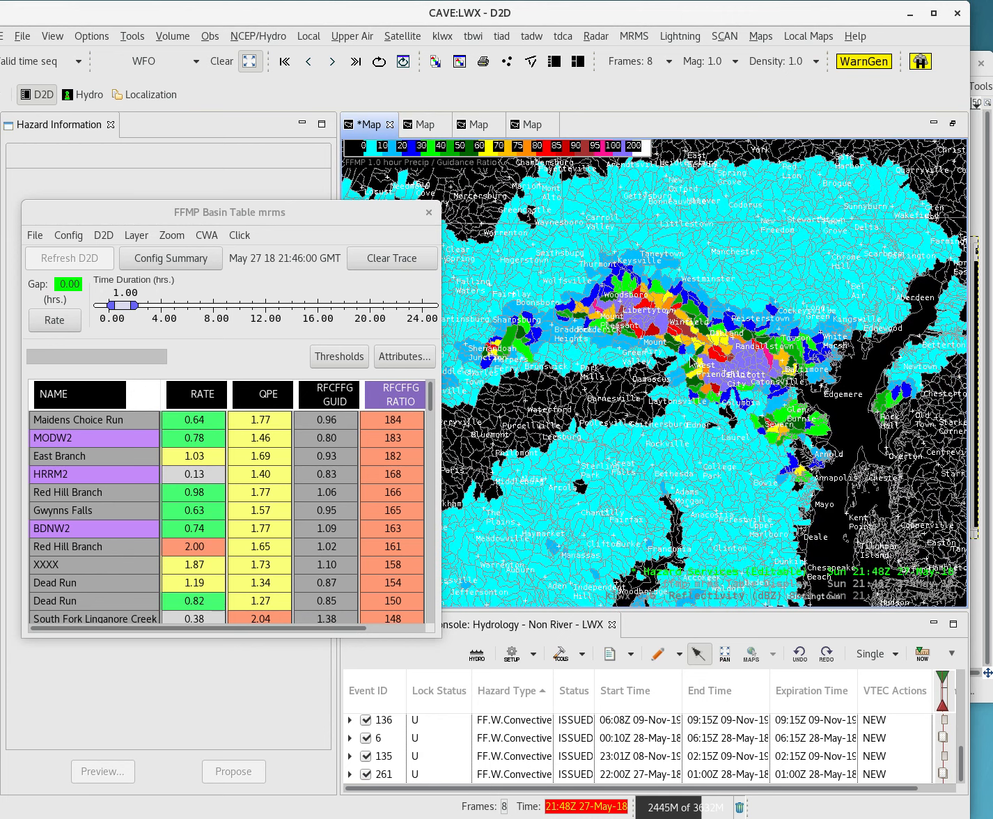
{"action": "left_click_drag", "start_coordinate": [667, 403], "coordinate": [732, 400]}
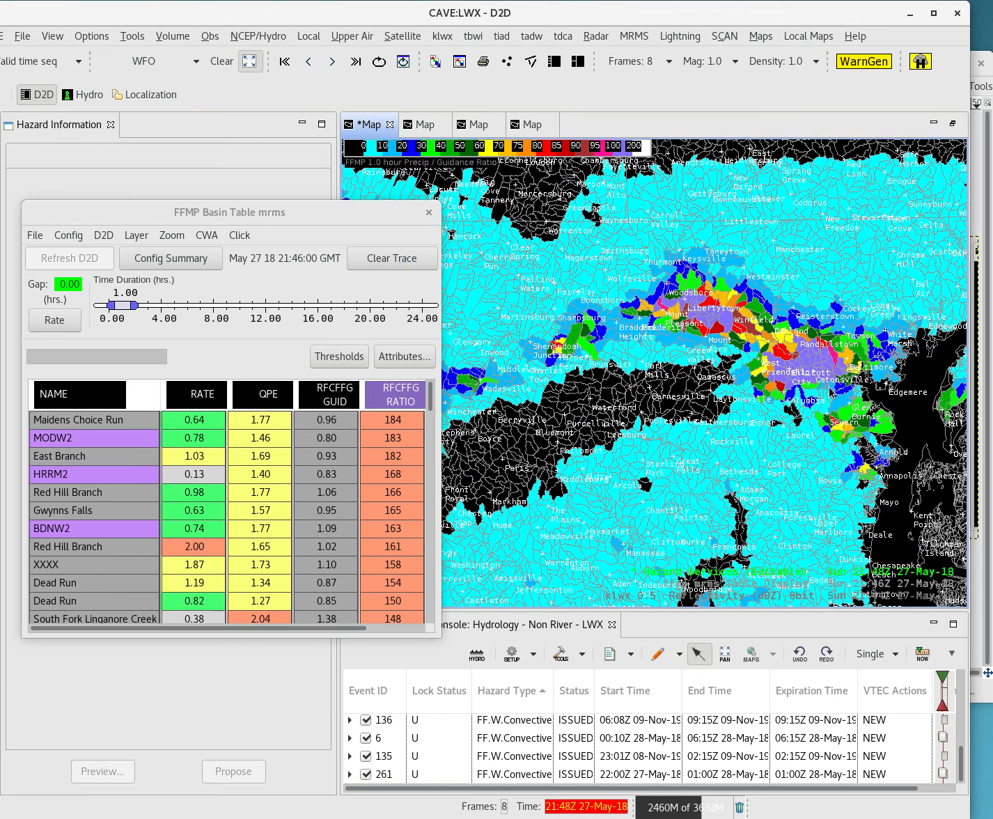
Check the table's D2D field choices and set the FFMP time duration to 3.00 hours, trying 6.00 hours for comparison
{"action": "left_click", "coordinate": [101, 234]}
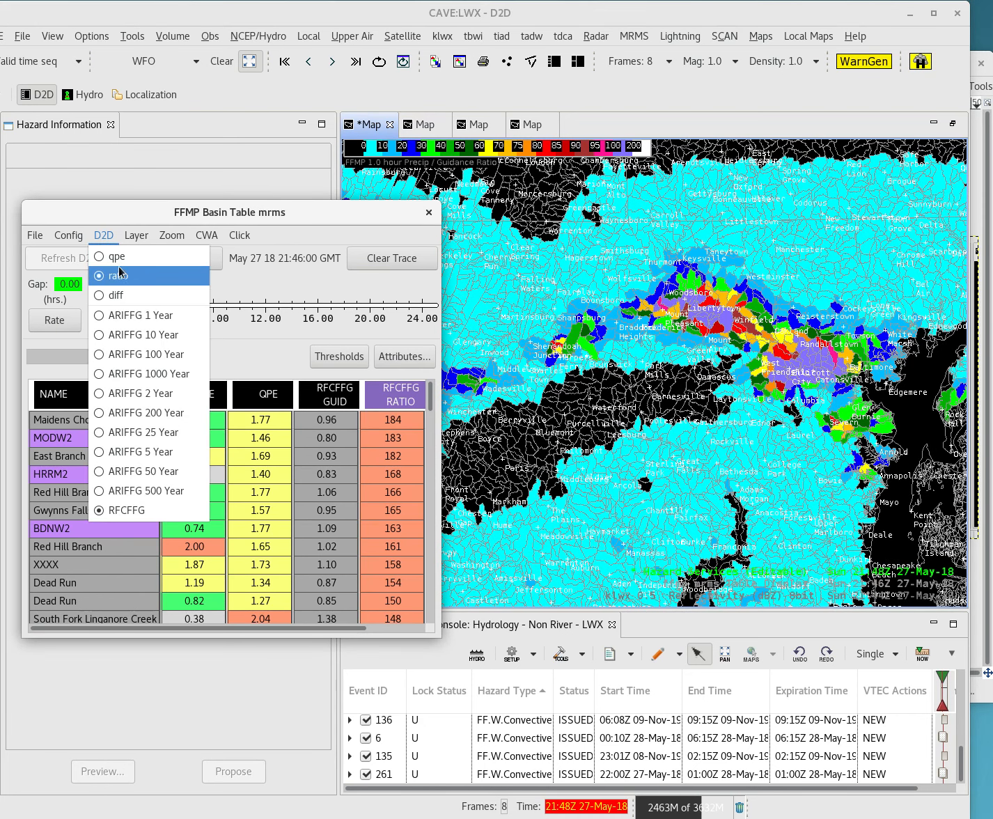
{"action": "left_click", "coordinate": [107, 221]}
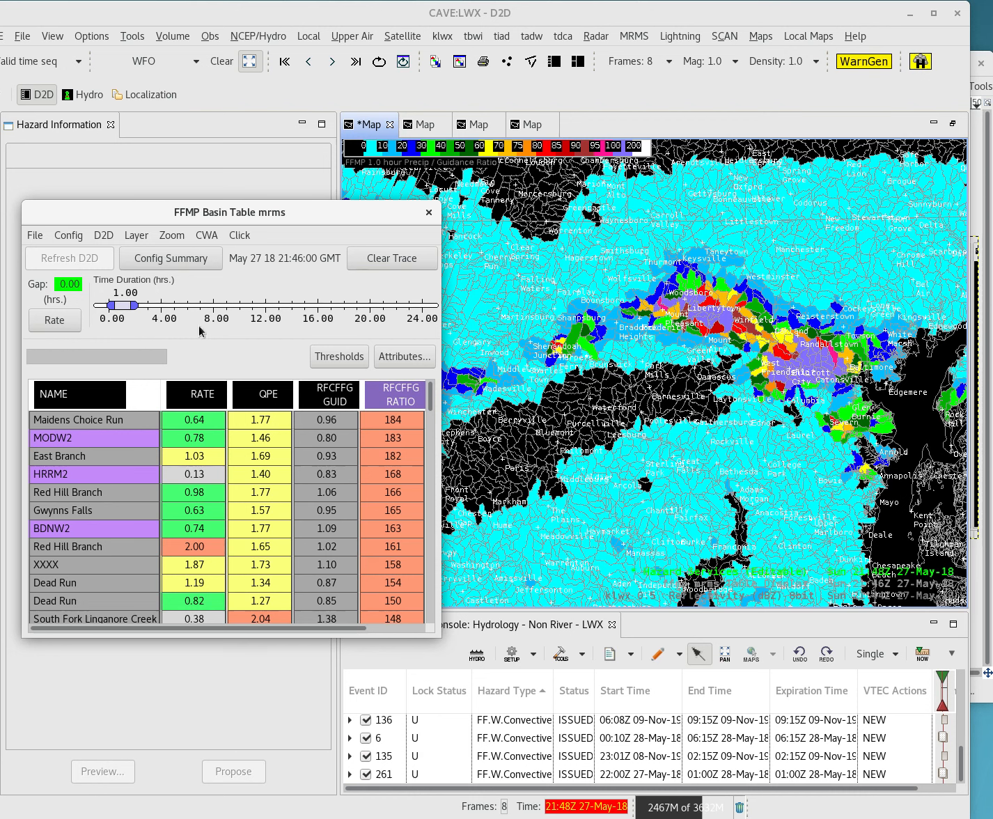
{"action": "left_click_drag", "start_coordinate": [123, 309], "coordinate": [146, 308]}
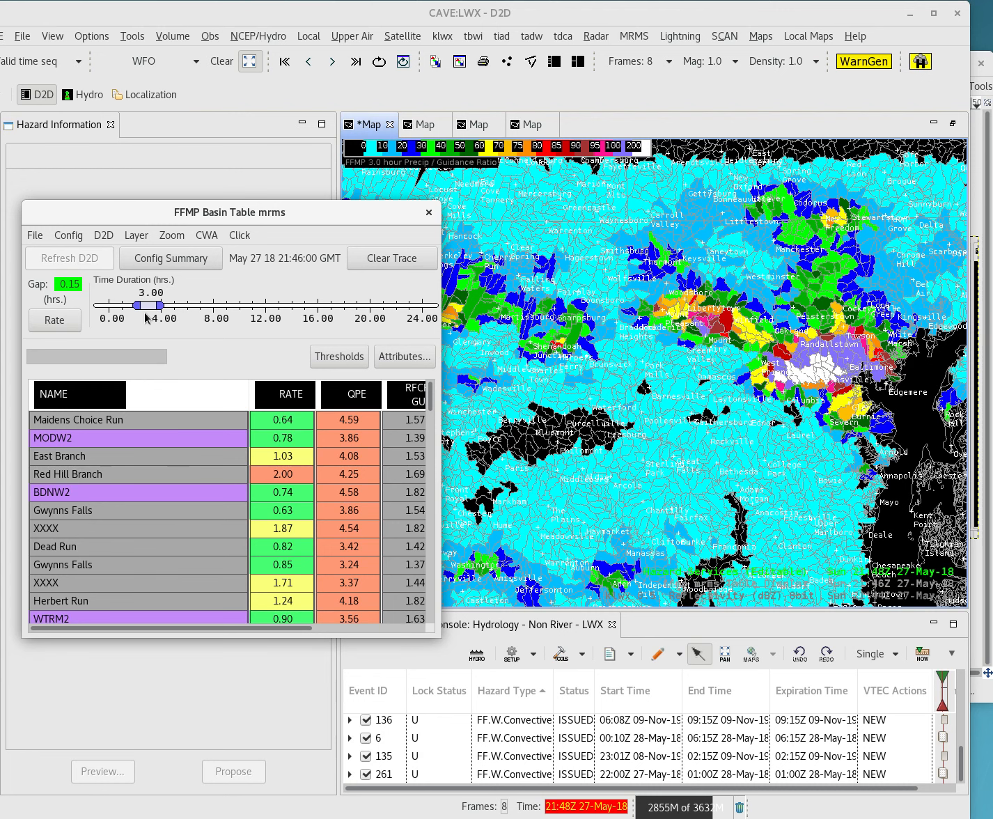
{"action": "left_click_drag", "start_coordinate": [149, 304], "coordinate": [187, 316]}
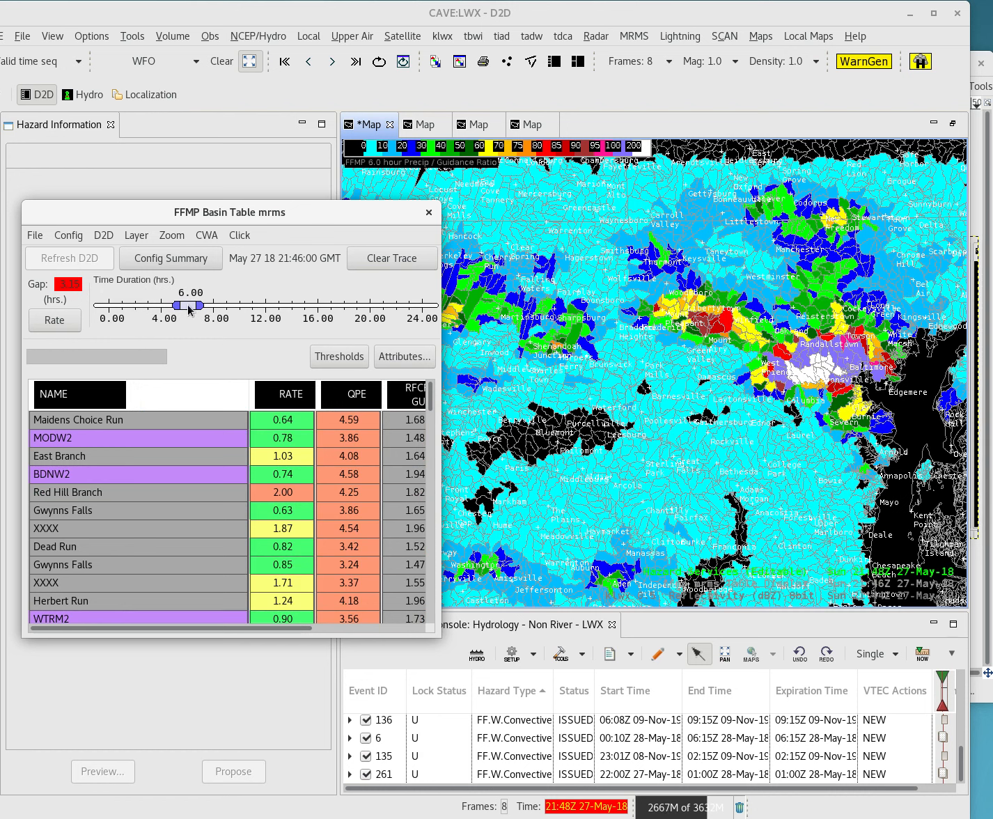
{"action": "left_click_drag", "start_coordinate": [188, 310], "coordinate": [149, 307]}
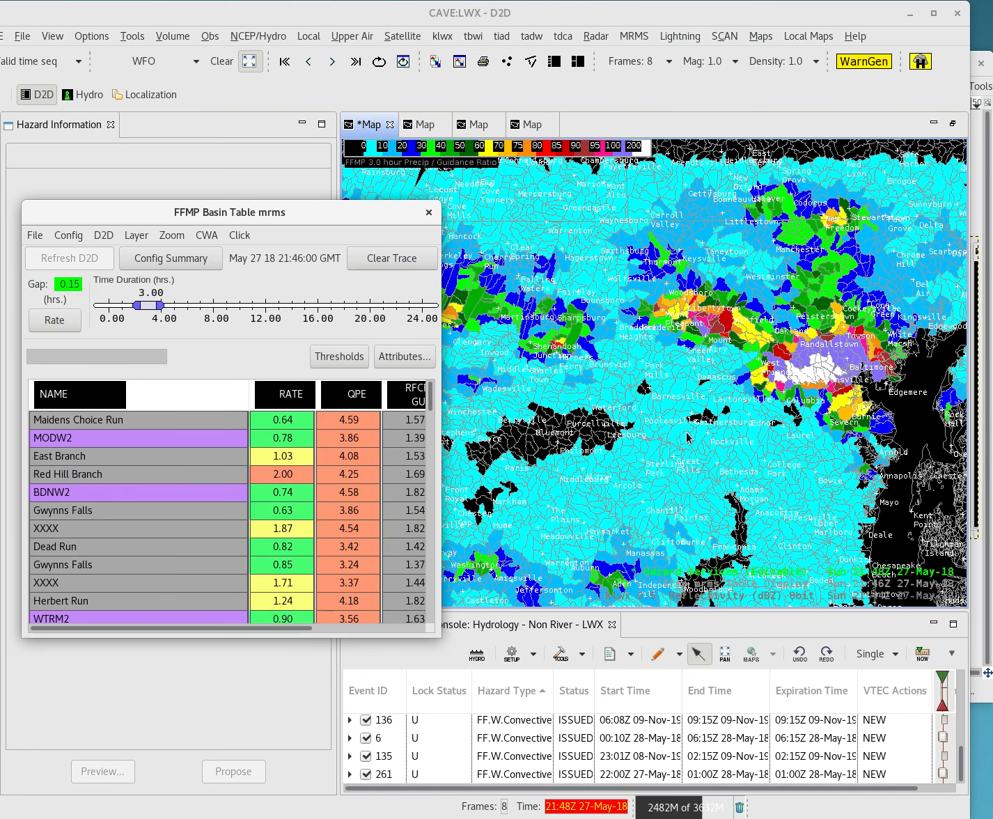
Draw a hazard polygon around the high-ratio basins from West Friendship to Dundalk, with its northern edge near Pikesville
{"action": "scroll", "coordinate": [806, 363], "scroll_direction": "up", "scroll_amount": 1}
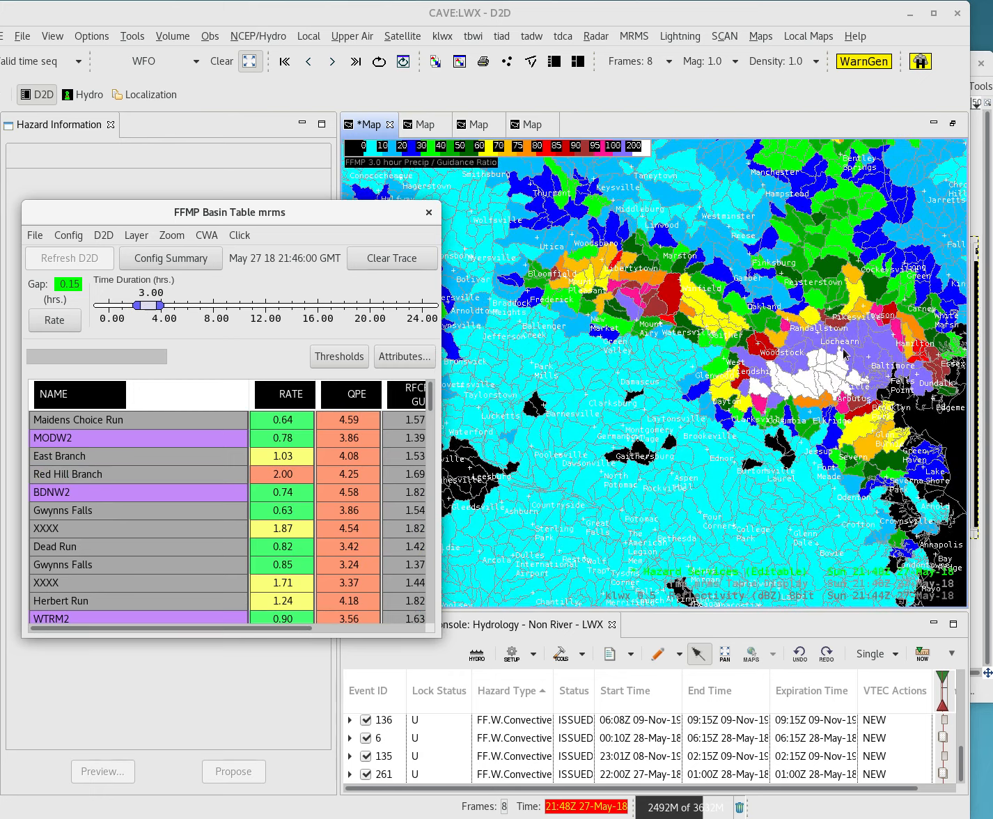
{"action": "left_click_drag", "start_coordinate": [843, 348], "coordinate": [820, 347]}
{"action": "left_click_drag", "start_coordinate": [787, 347], "coordinate": [783, 345]}
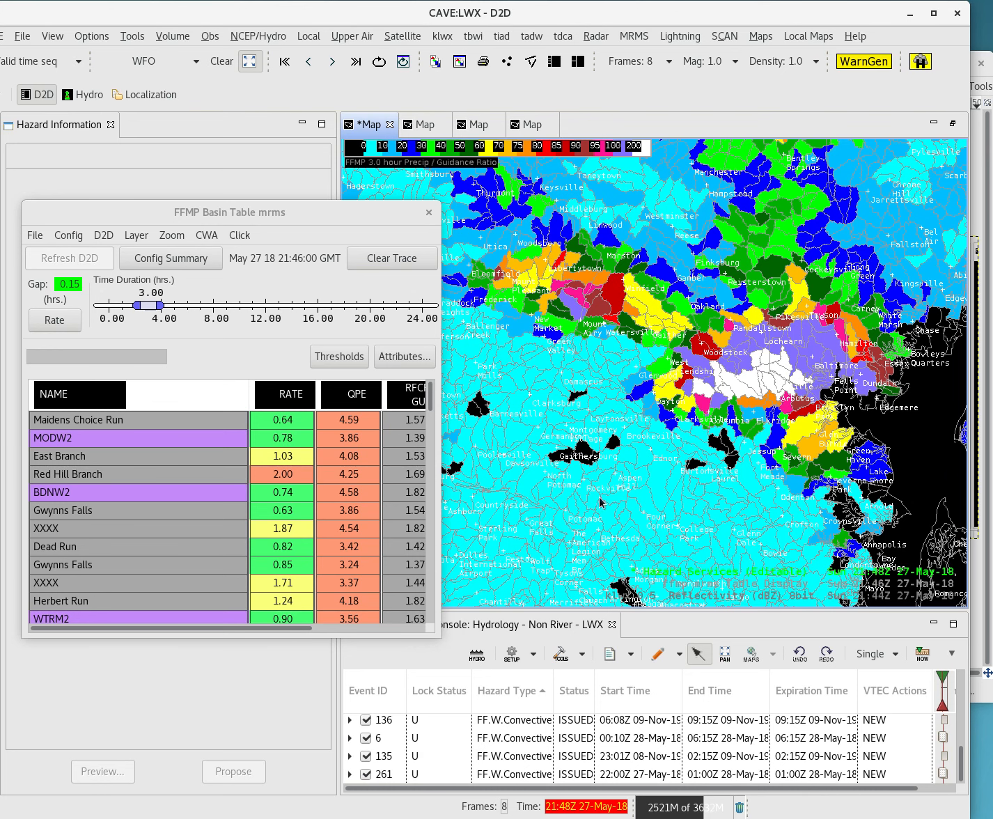
{"action": "left_click", "coordinate": [659, 654]}
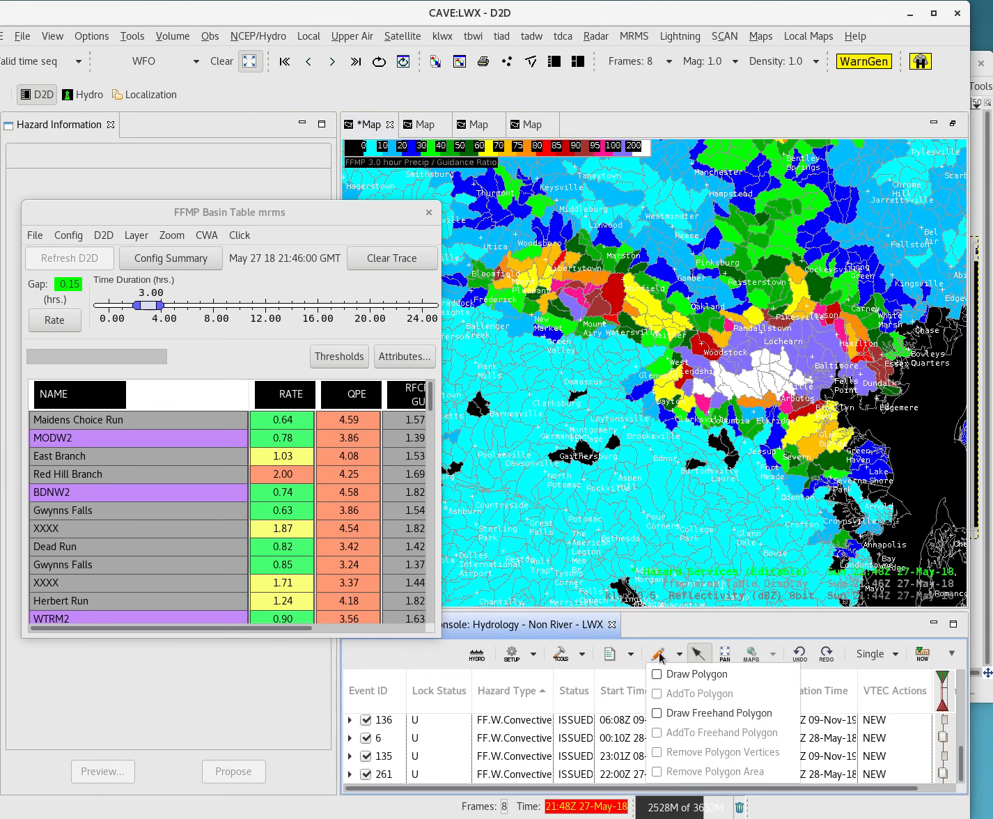
{"action": "left_click", "coordinate": [682, 676]}
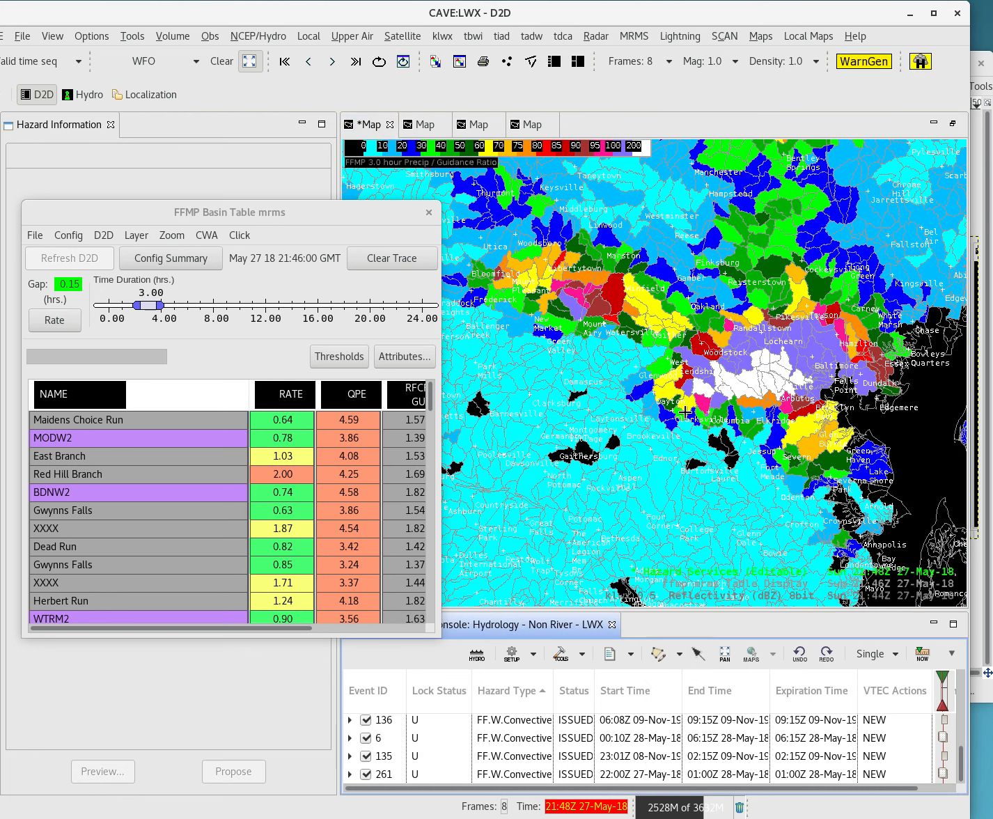
{"action": "mouse_move", "coordinate": [668, 341]}
{"action": "left_mouse_down"}
{"action": "mouse_move", "coordinate": [773, 302]}
{"action": "mouse_move", "coordinate": [829, 306]}
{"action": "mouse_move", "coordinate": [869, 342]}
{"action": "mouse_move", "coordinate": [897, 402]}
{"action": "mouse_move", "coordinate": [670, 420]}
{"action": "mouse_move", "coordinate": [657, 371]}
{"action": "left_mouse_up"}
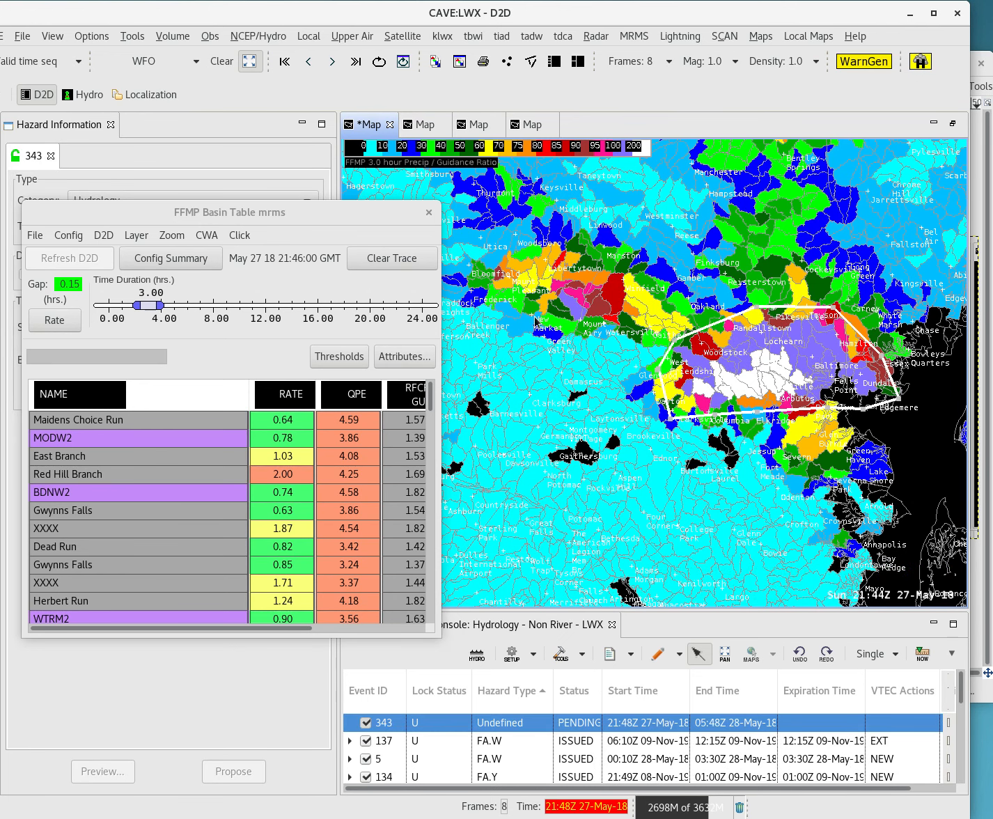
Uncover the hazard information and set the new event's type to Flash Flood Warning (FF.W.Convective)
{"action": "left_click_drag", "start_coordinate": [389, 210], "coordinate": [0, 306]}
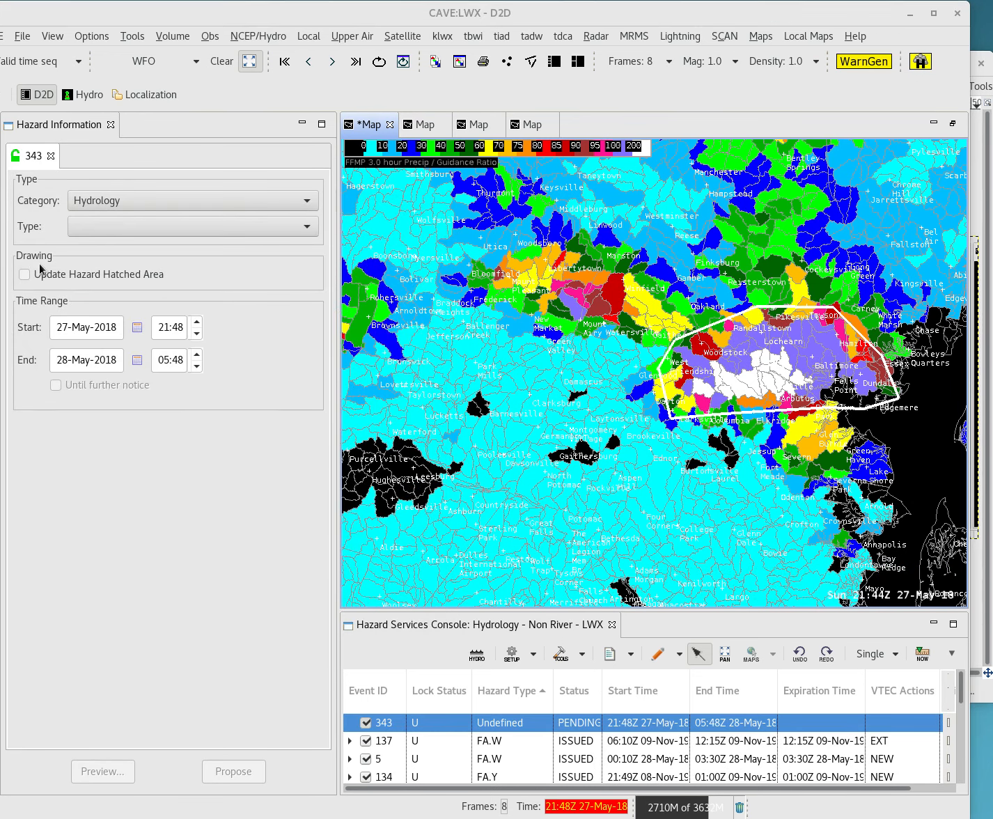
{"action": "left_click", "coordinate": [125, 228]}
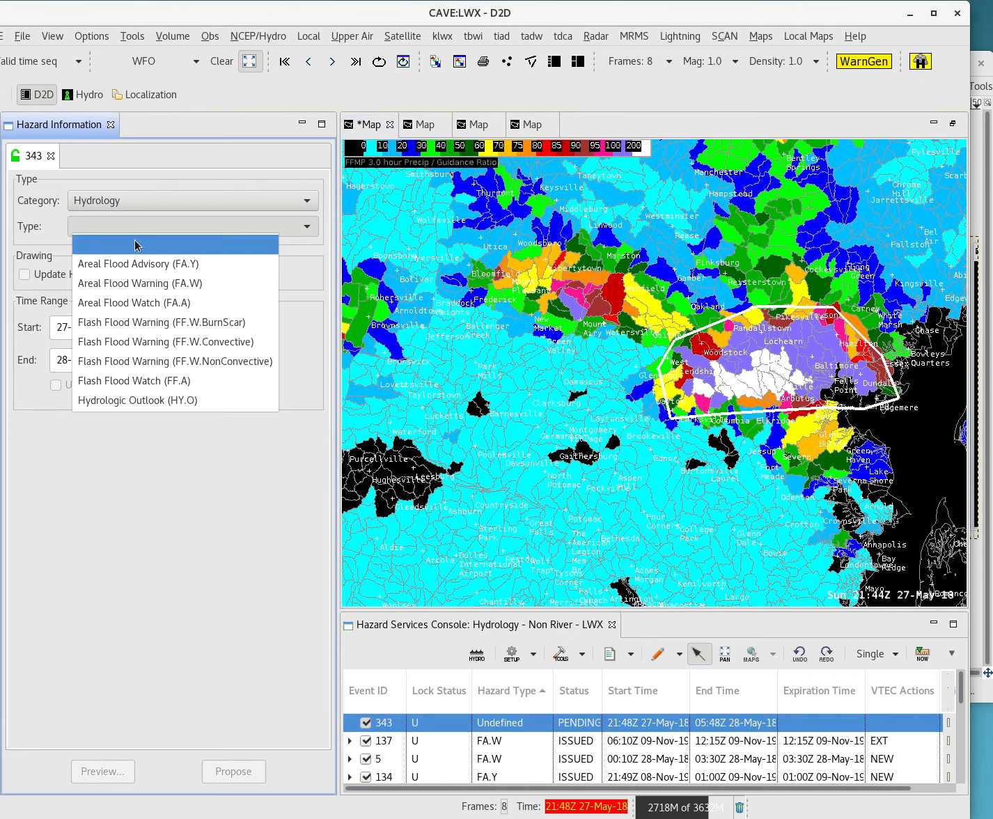
{"action": "left_click", "coordinate": [217, 345]}
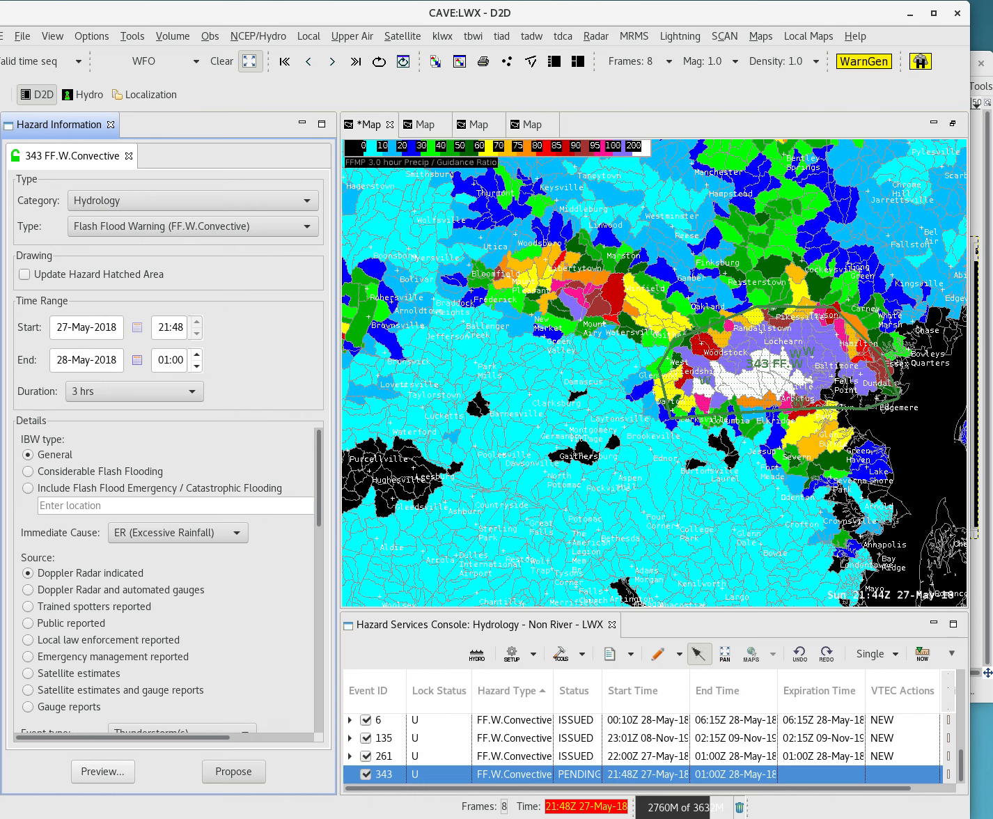
Bring the basin table back into view and delete the pending FF.W.Convective event from the console
{"action": "left_click_drag", "start_coordinate": [2, 369], "coordinate": [245, 295]}
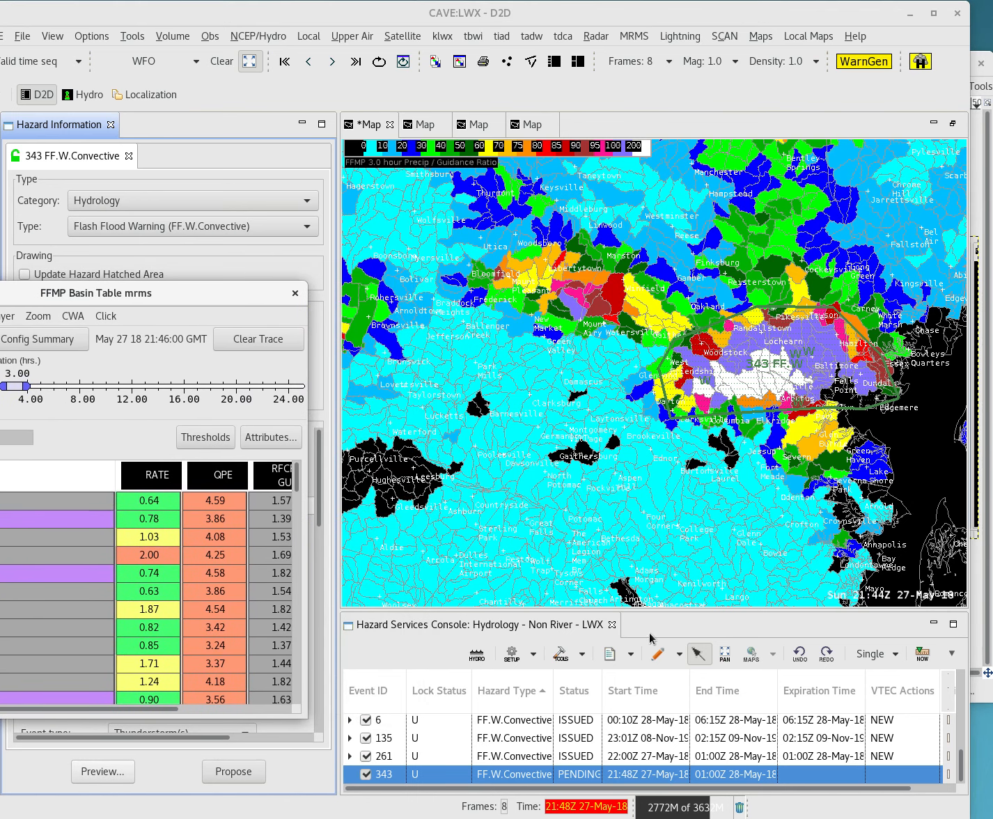
{"action": "right_click", "coordinate": [571, 776]}
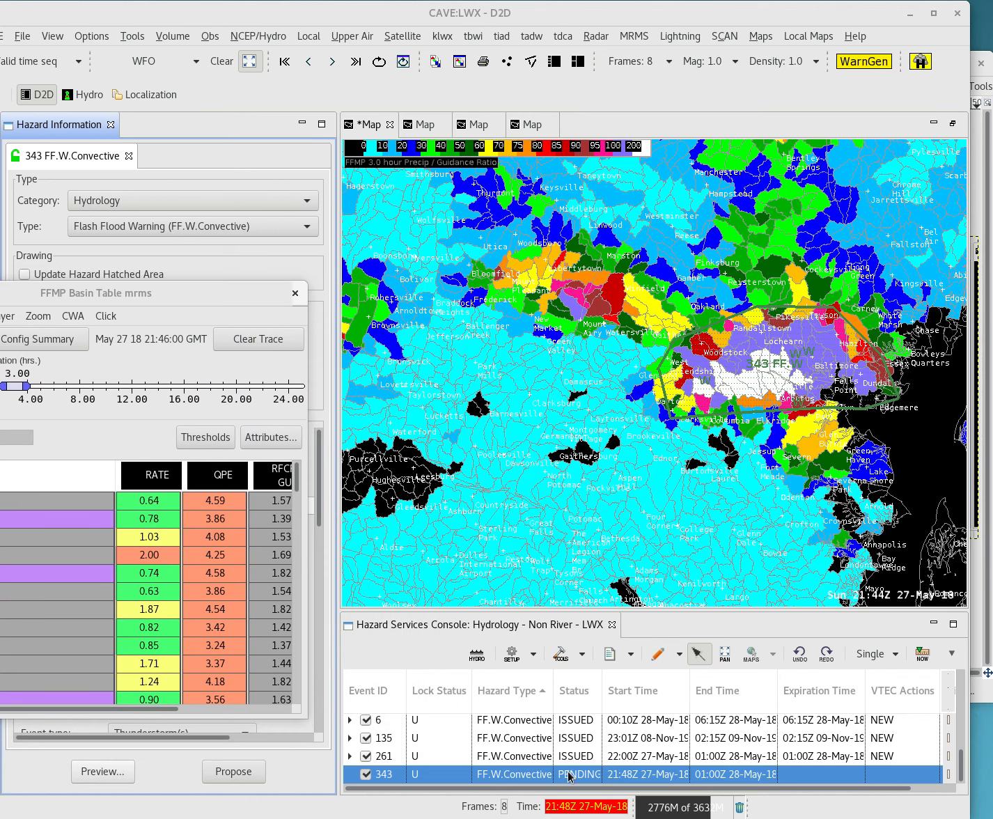
{"action": "left_click", "coordinate": [595, 701]}
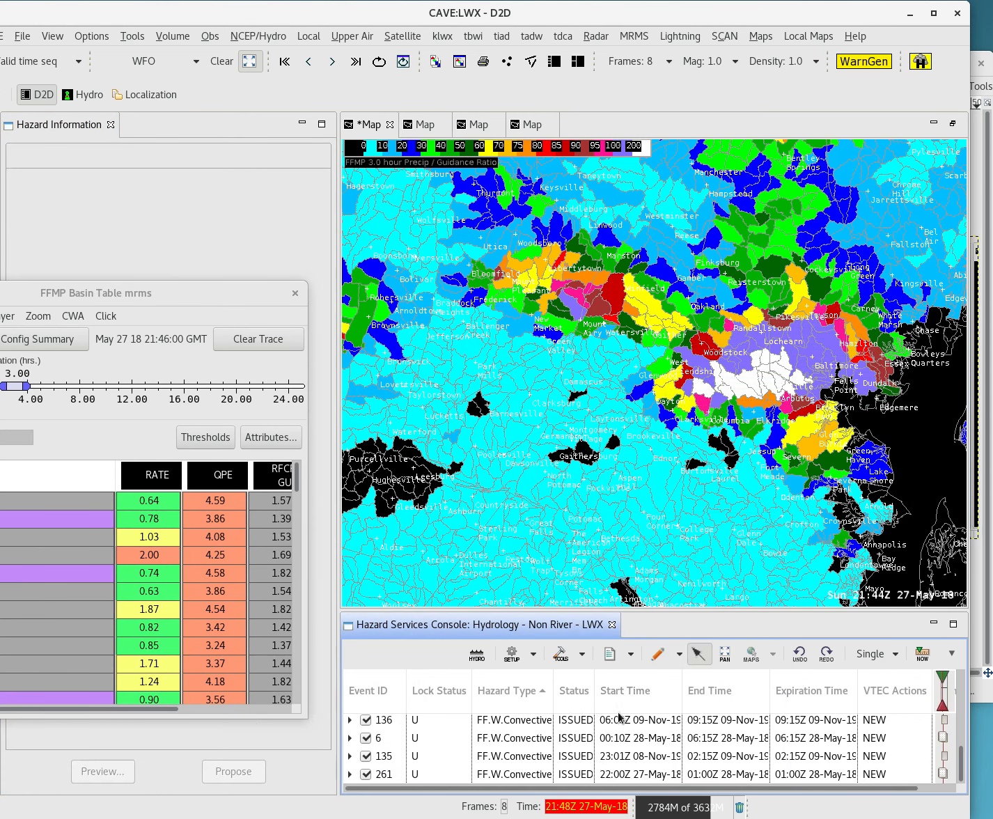
Bring the basin table fully into view, open the Flash Flood Recommender and move its dialog clear of the table
{"action": "left_click", "coordinate": [161, 289]}
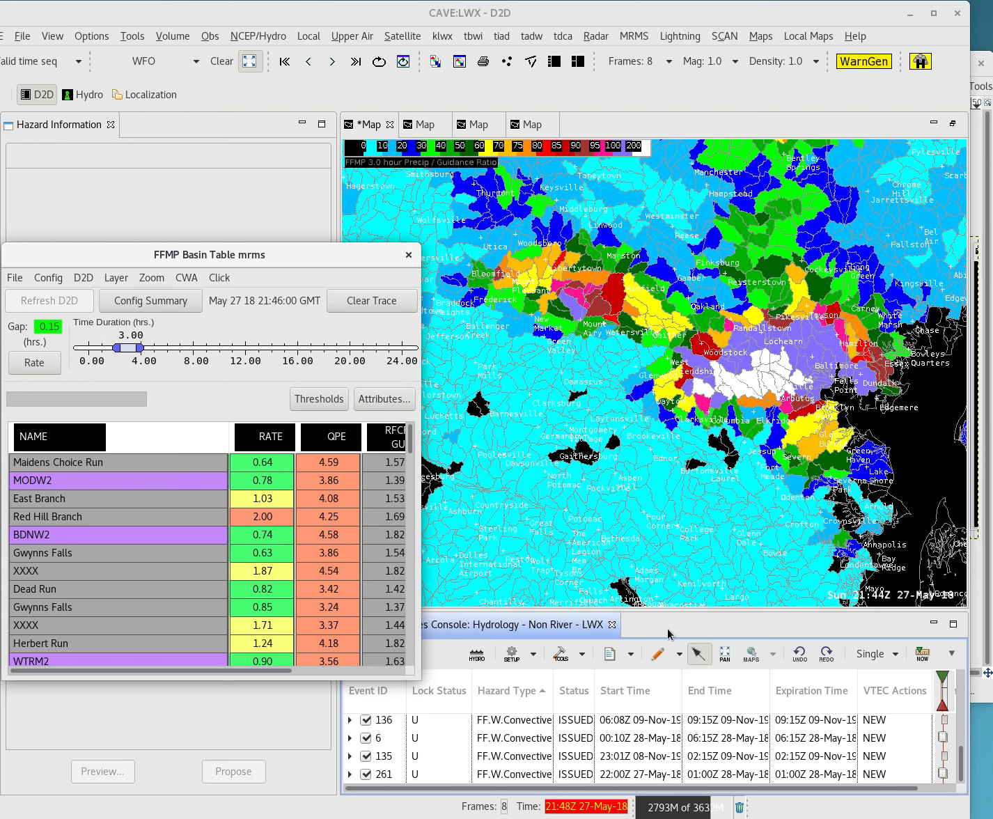
{"action": "left_click", "coordinate": [582, 656]}
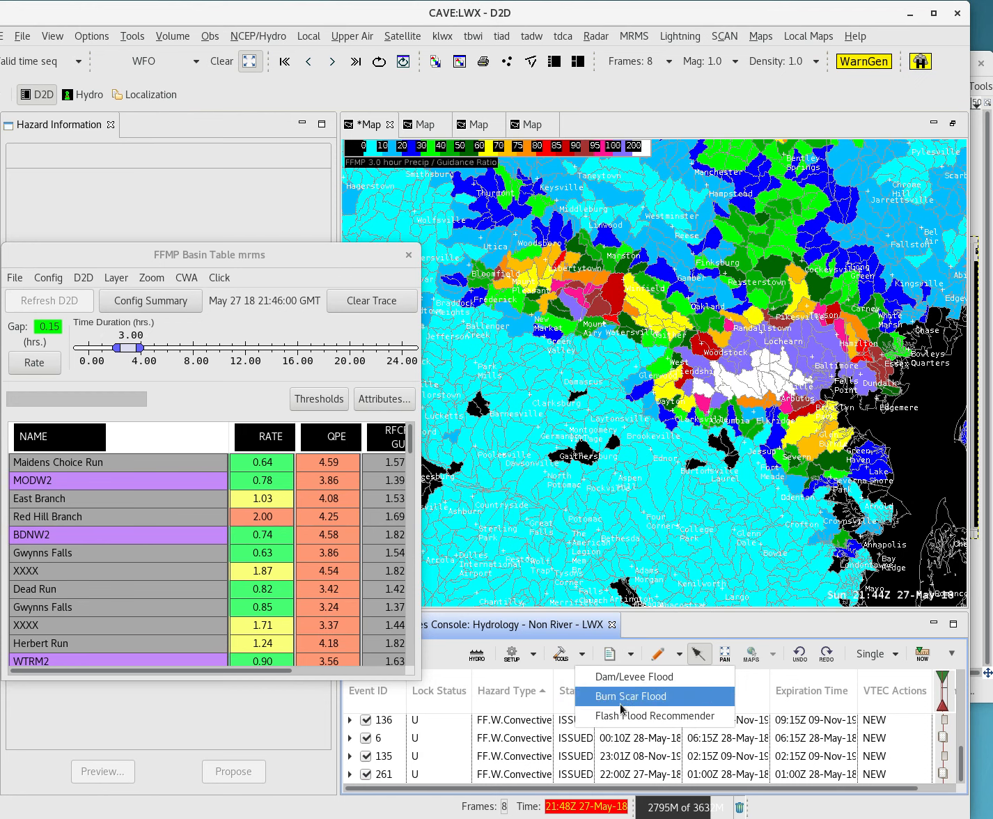
{"action": "left_click", "coordinate": [670, 718]}
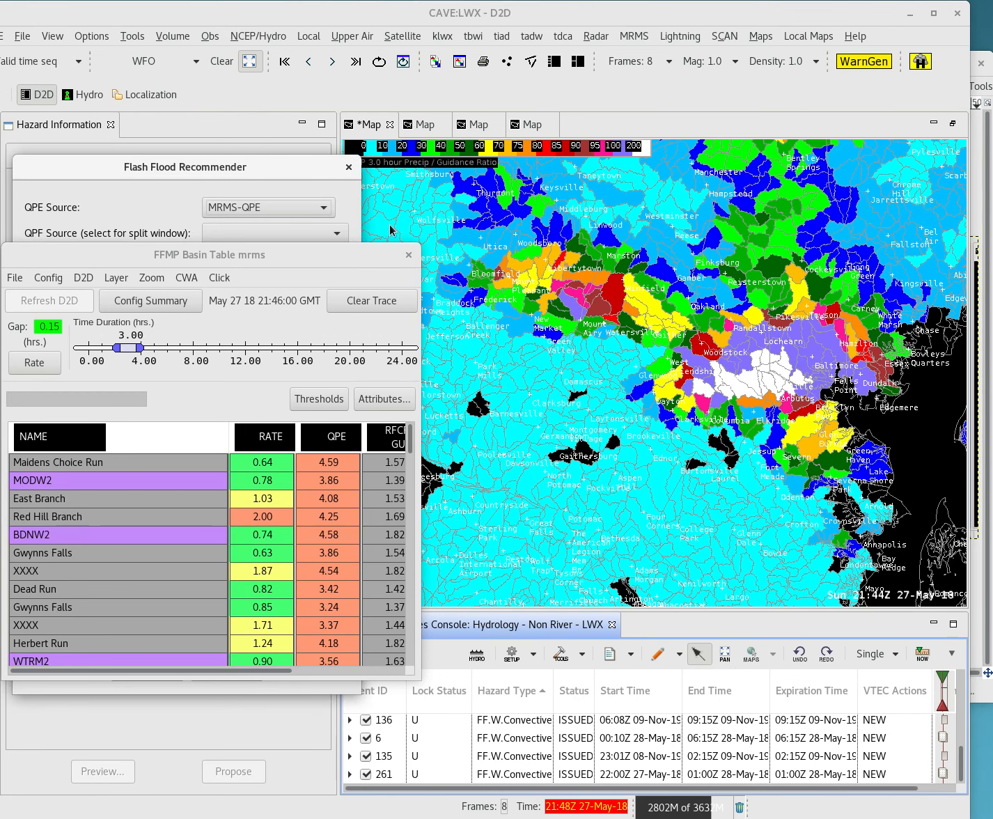
{"action": "left_click_drag", "start_coordinate": [269, 159], "coordinate": [672, 133]}
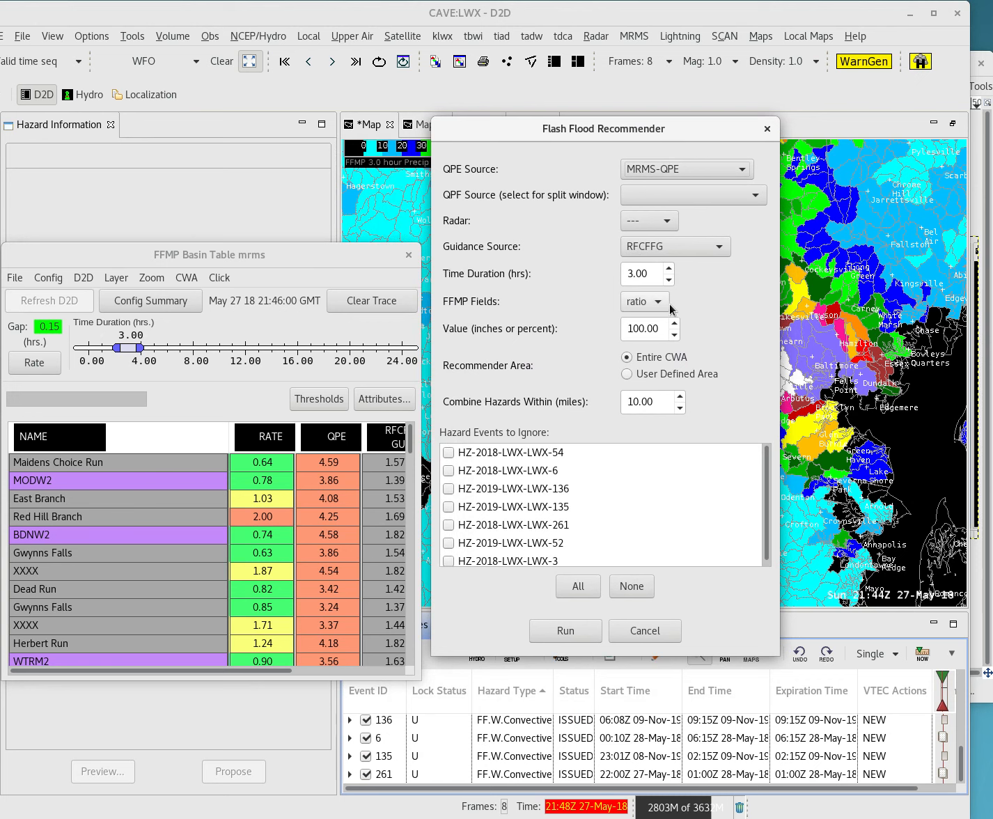
Review the recommender's QPE source, radar and guidance source choices, keeping MRMS-QPE, no radar and RFCFFG
{"action": "left_click", "coordinate": [744, 174]}
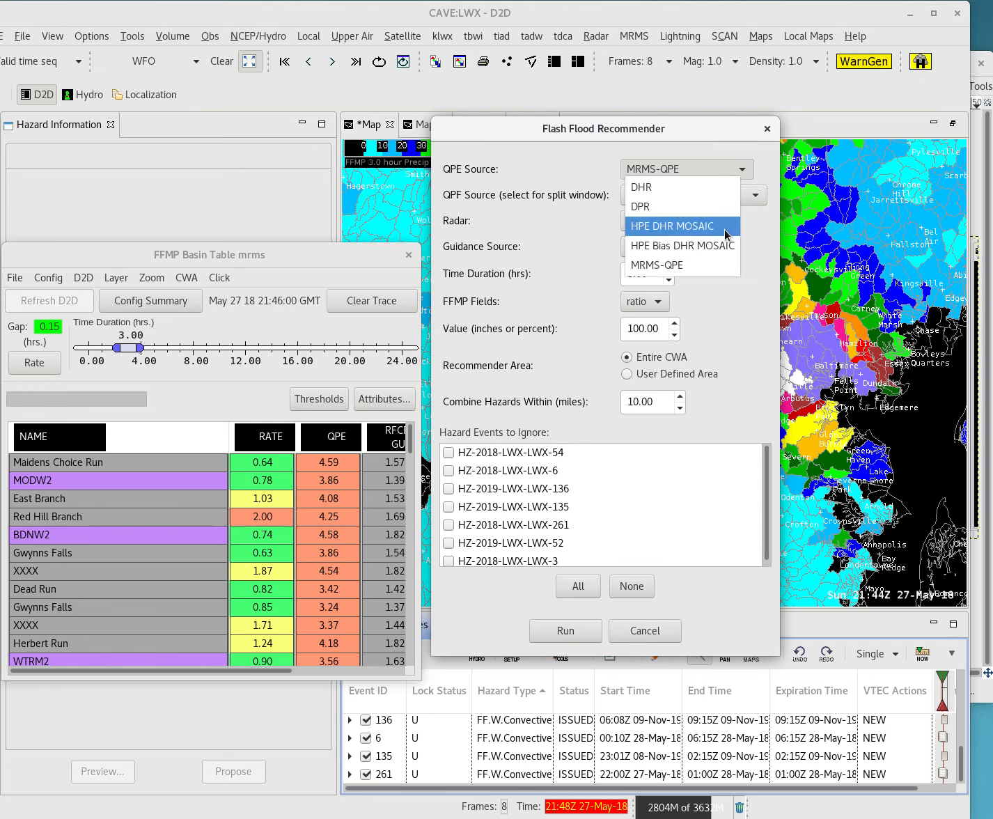
{"action": "left_click", "coordinate": [694, 267]}
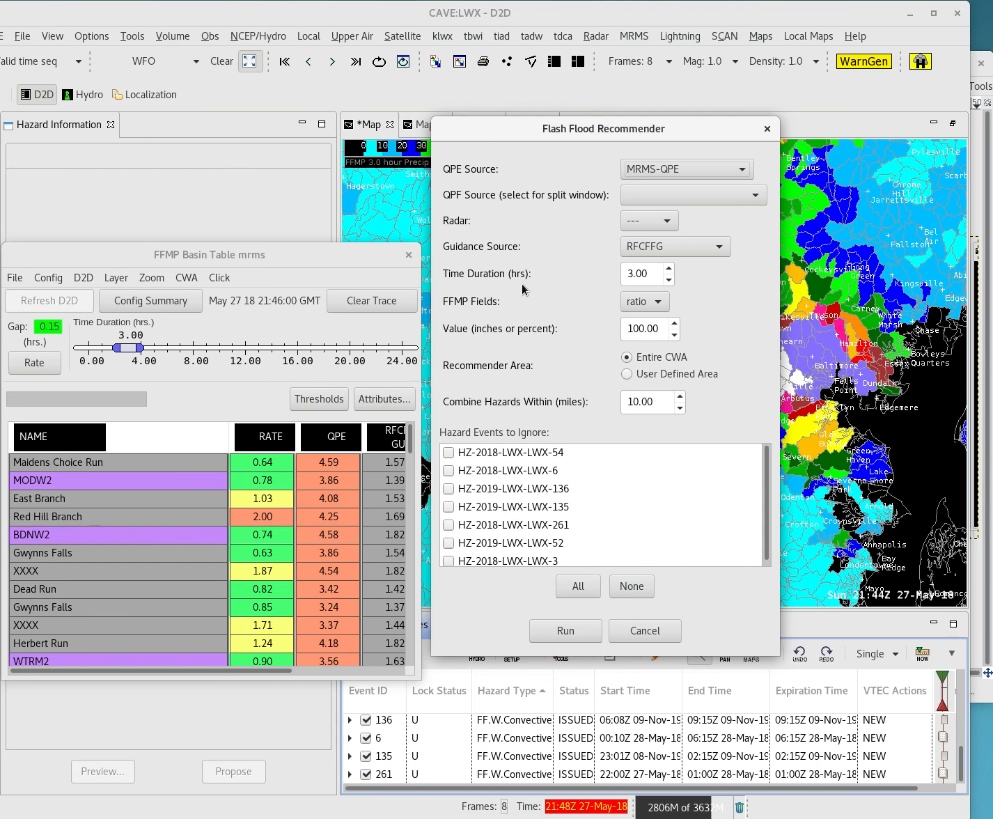
{"action": "left_click", "coordinate": [661, 221]}
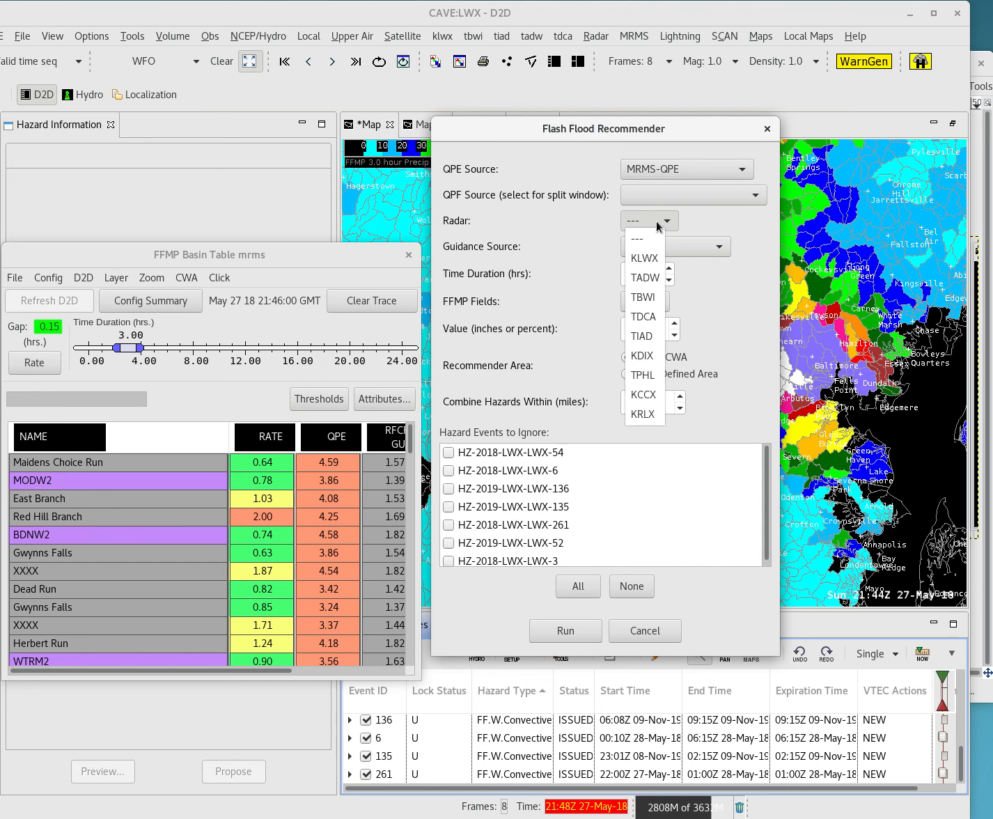
{"action": "left_click", "coordinate": [702, 224]}
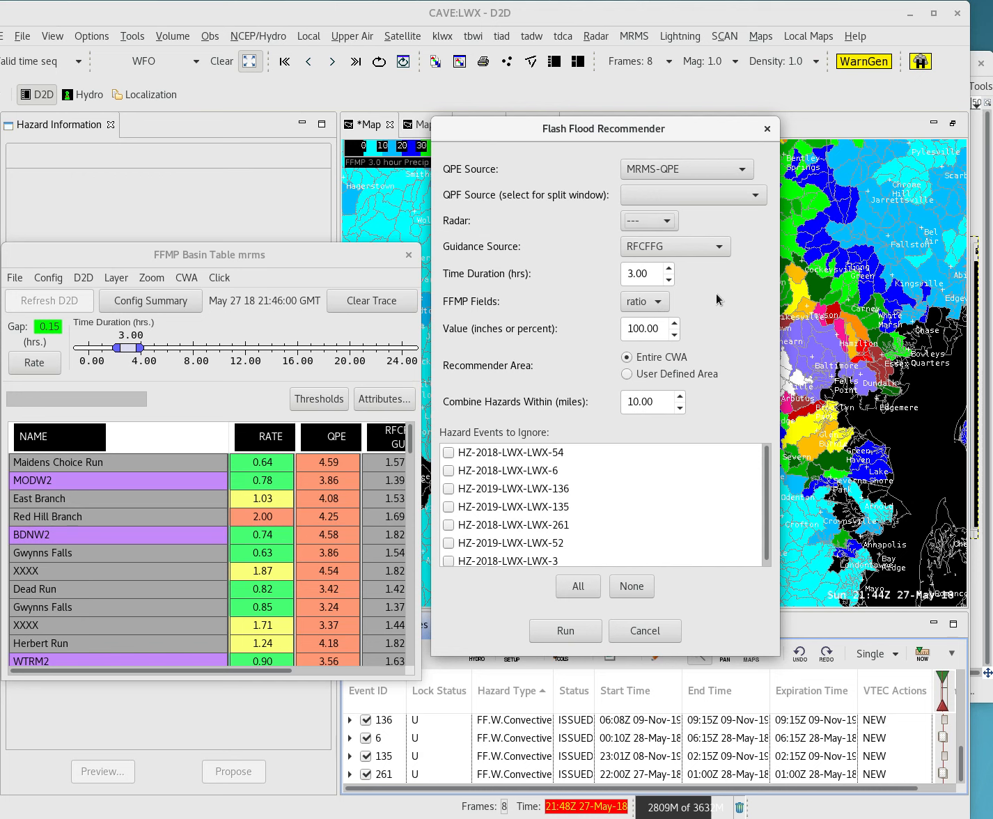
{"action": "left_click", "coordinate": [712, 251]}
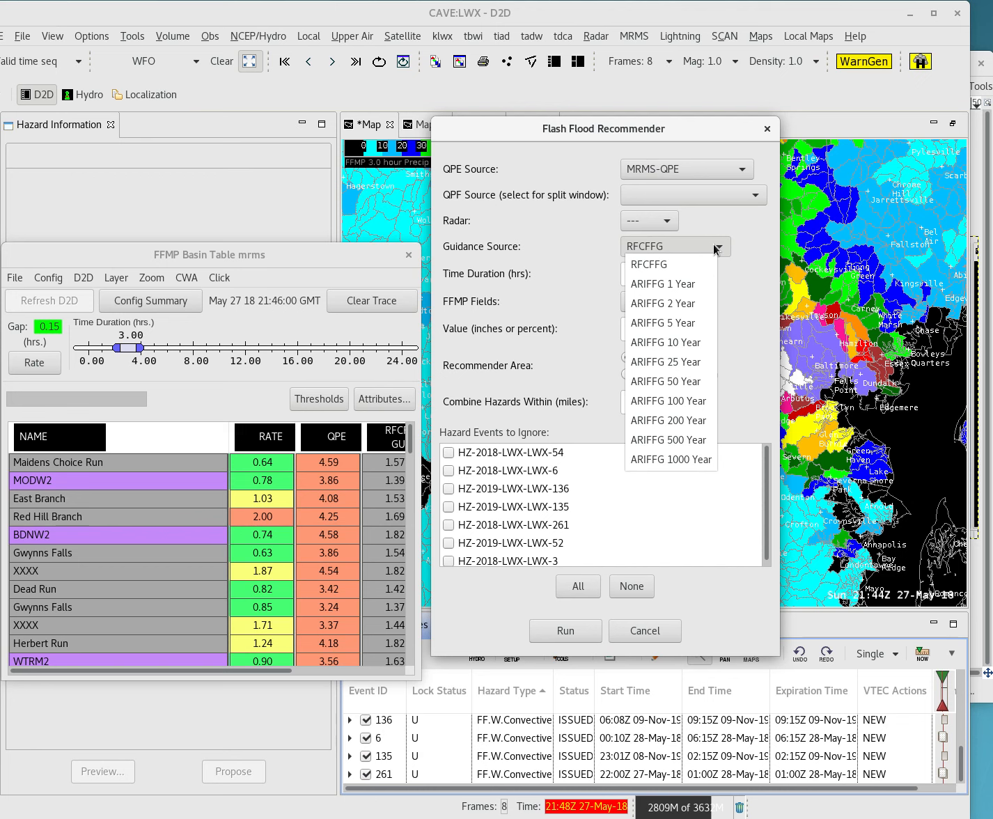
{"action": "left_click", "coordinate": [743, 284]}
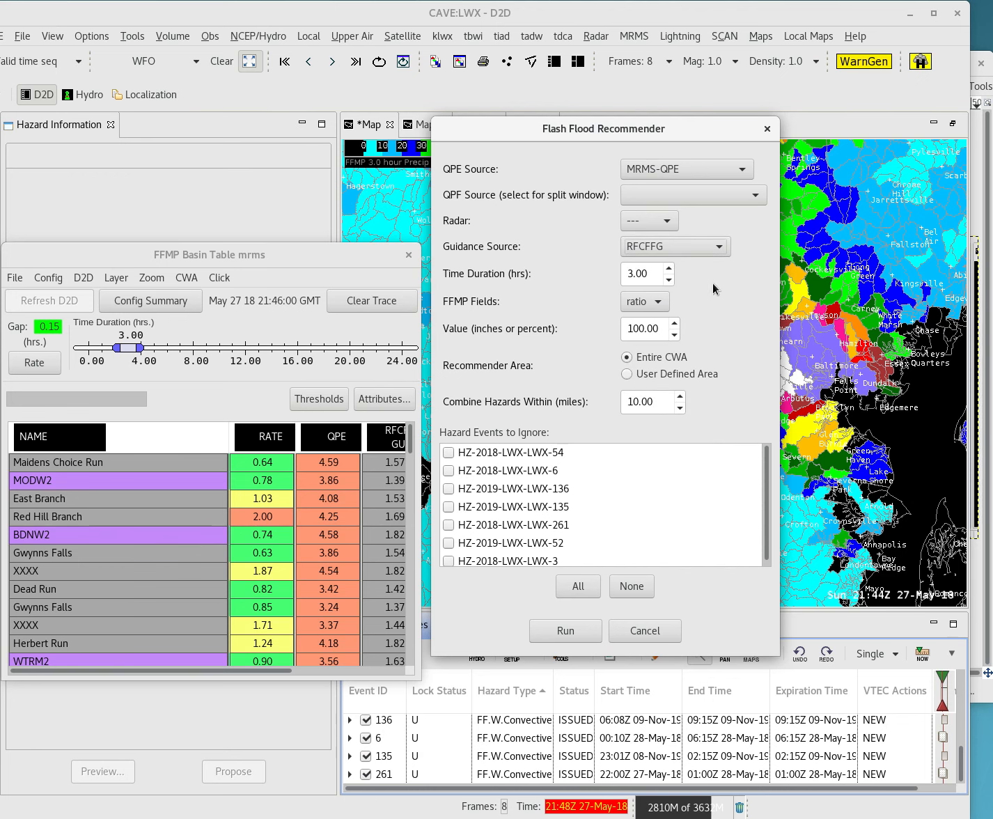
Try shorter time durations, return the duration to 3.00 hours, and check the FFMP field choices while keeping ratio
{"action": "left_click", "coordinate": [670, 280]}
{"action": "left_click", "coordinate": [671, 280]}
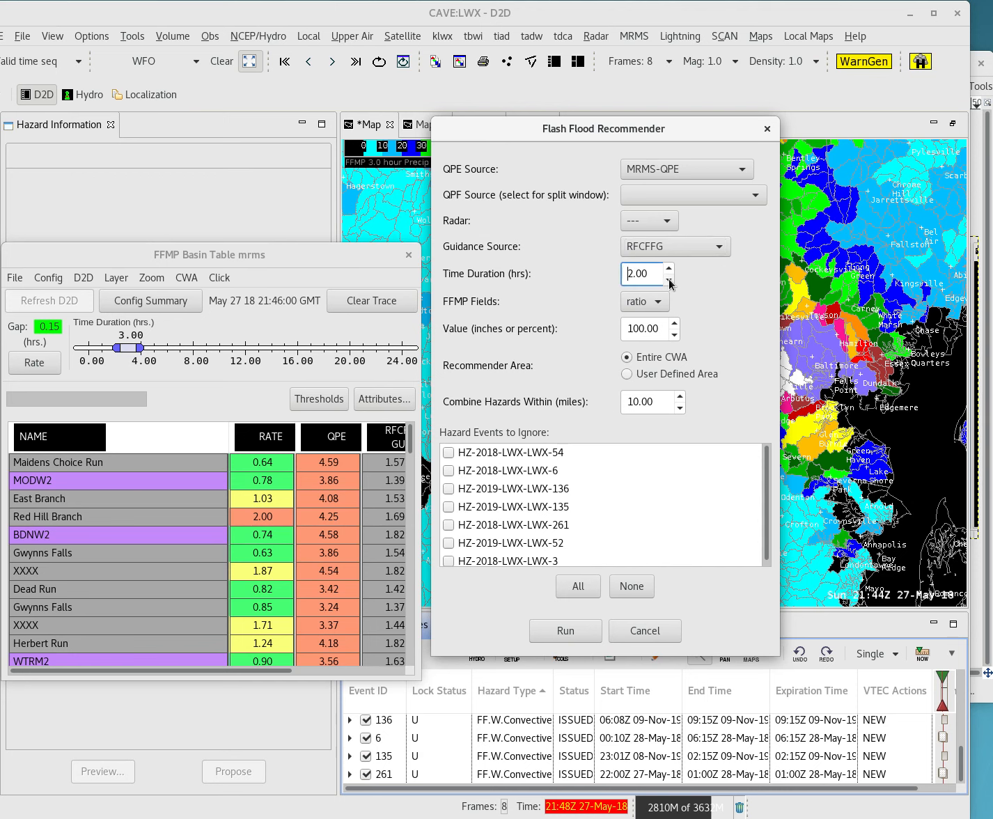
{"action": "left_click", "coordinate": [669, 281]}
{"action": "left_click", "coordinate": [670, 269]}
{"action": "left_click", "coordinate": [670, 268]}
{"action": "left_click", "coordinate": [659, 303]}
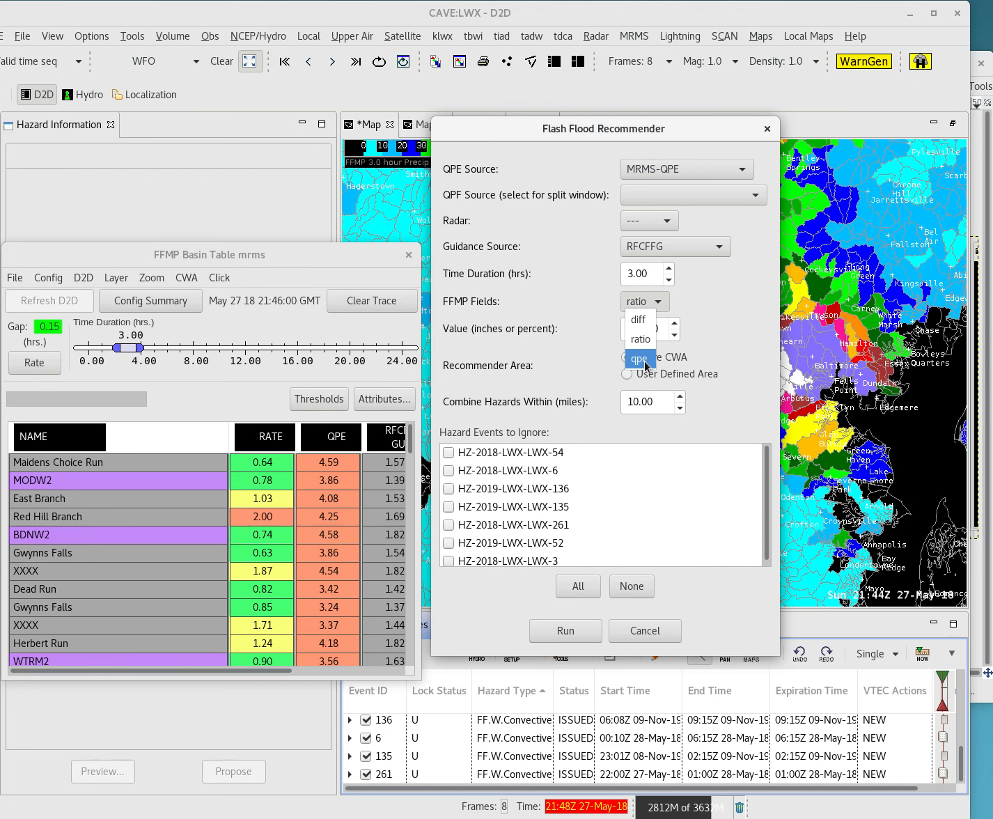
{"action": "left_click", "coordinate": [713, 302]}
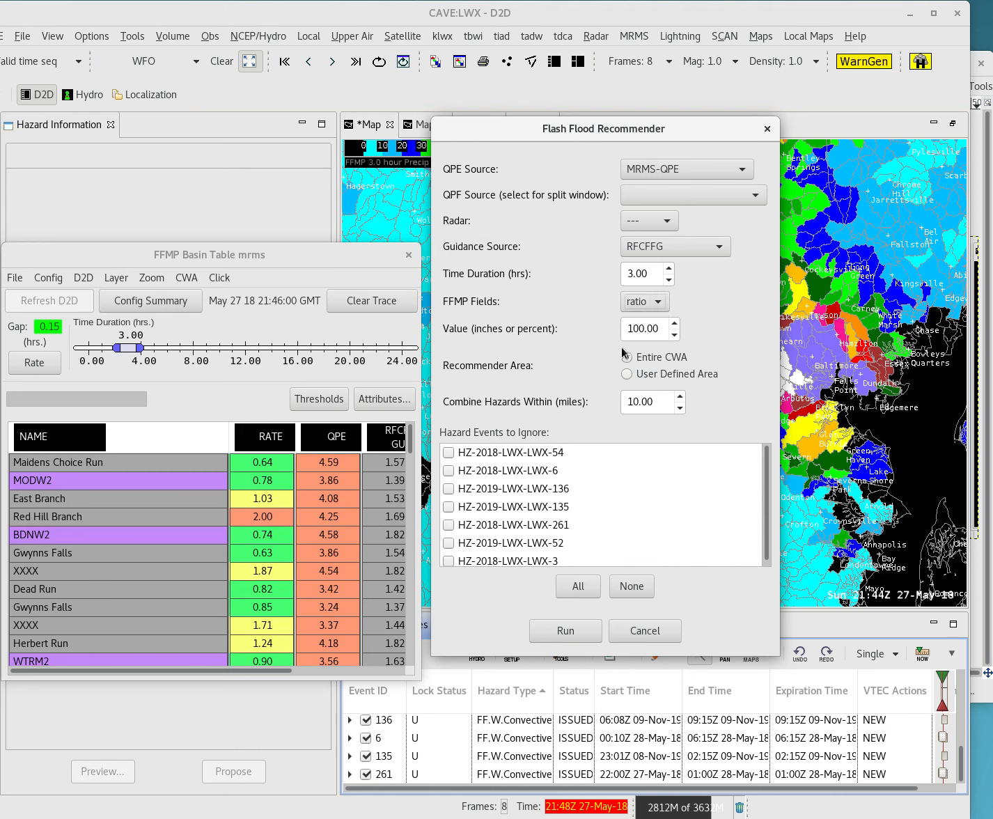
Run the Flash Flood Recommender for the entire CWA, review the precipitation gap period in its results and close them
{"action": "left_click", "coordinate": [566, 631]}
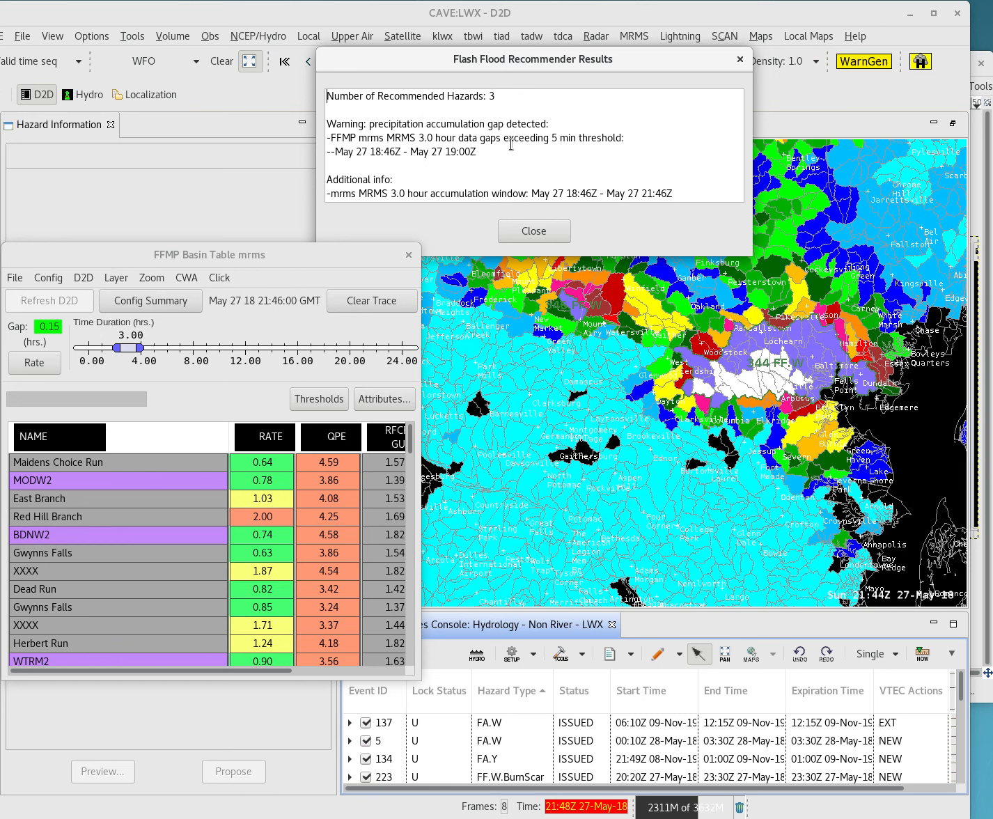
{"action": "left_click_drag", "start_coordinate": [373, 151], "coordinate": [481, 149]}
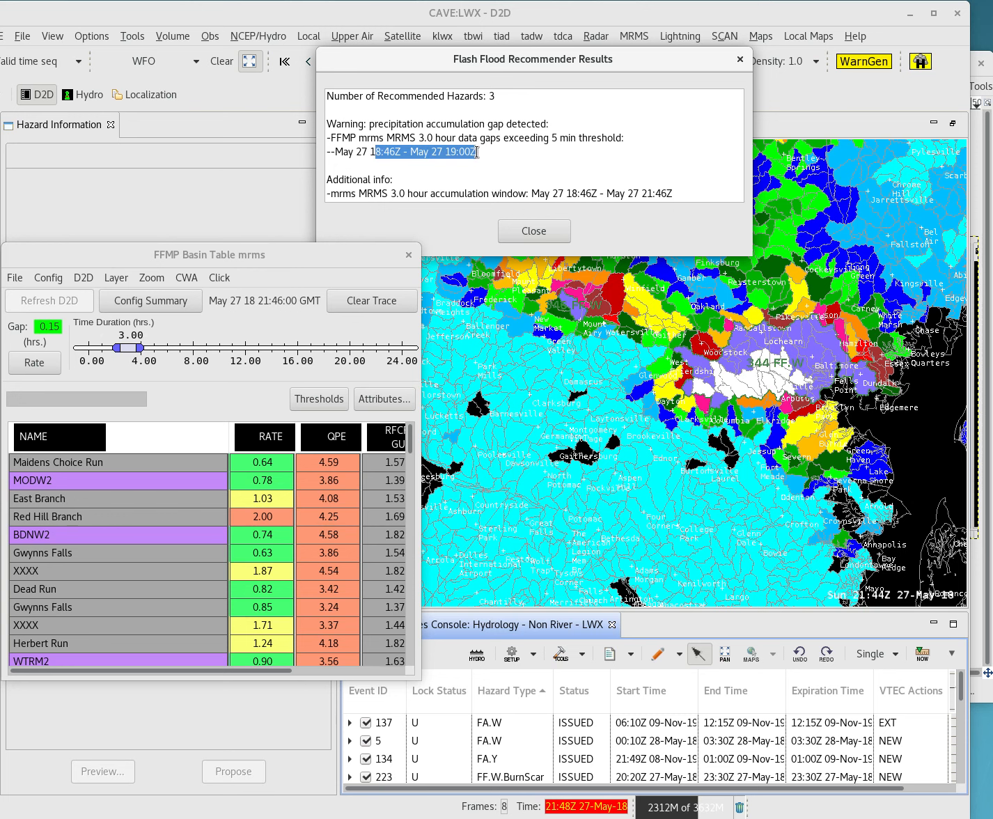
{"action": "left_click", "coordinate": [522, 140]}
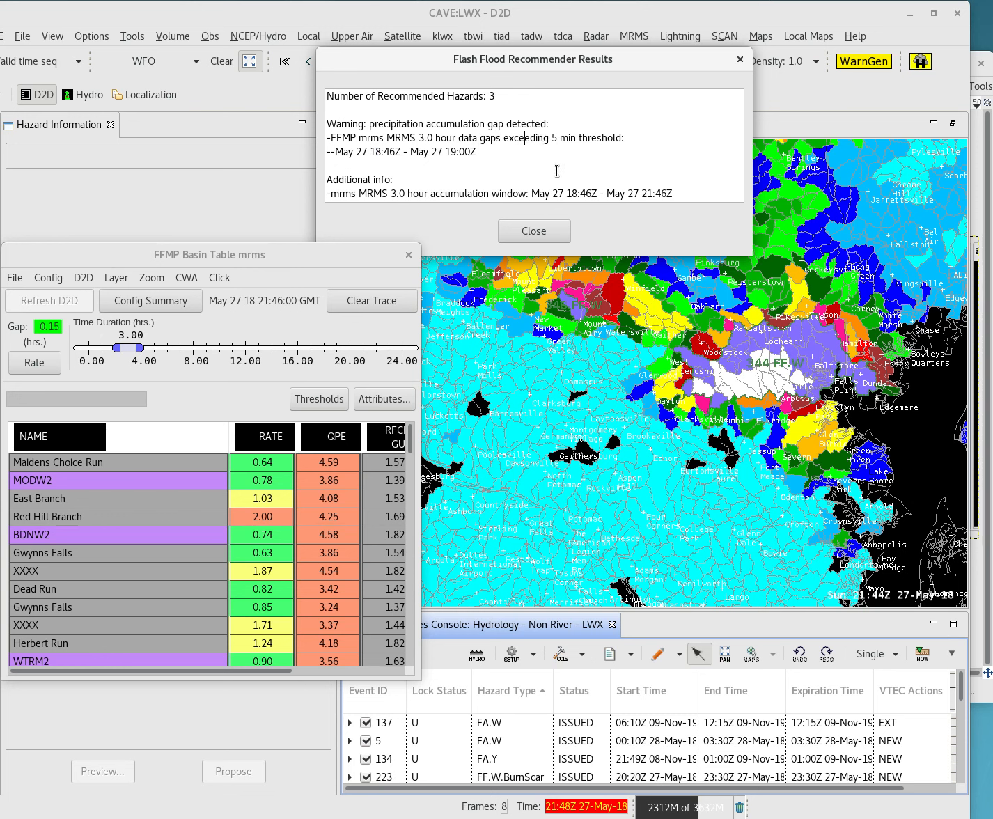
{"action": "left_click", "coordinate": [546, 232]}
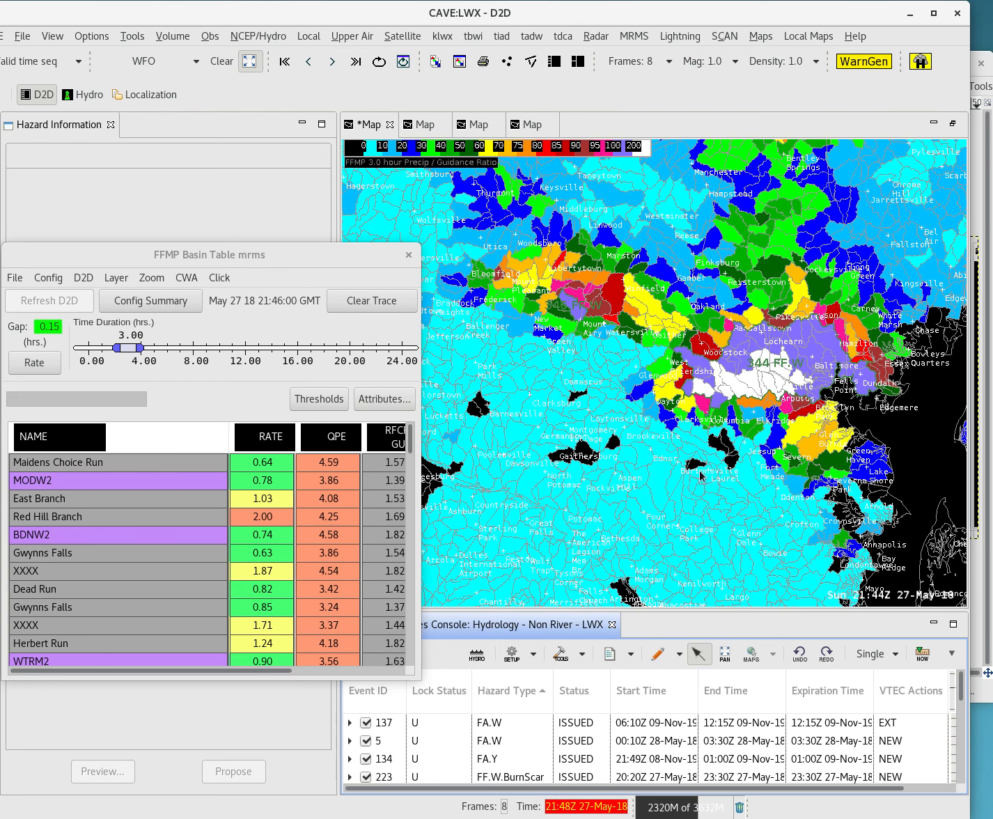
Find the recommended potential events in the console and examine the basins of events 346 and 345 on the map
{"action": "scroll", "coordinate": [609, 728], "scroll_direction": "down", "scroll_amount": 5}
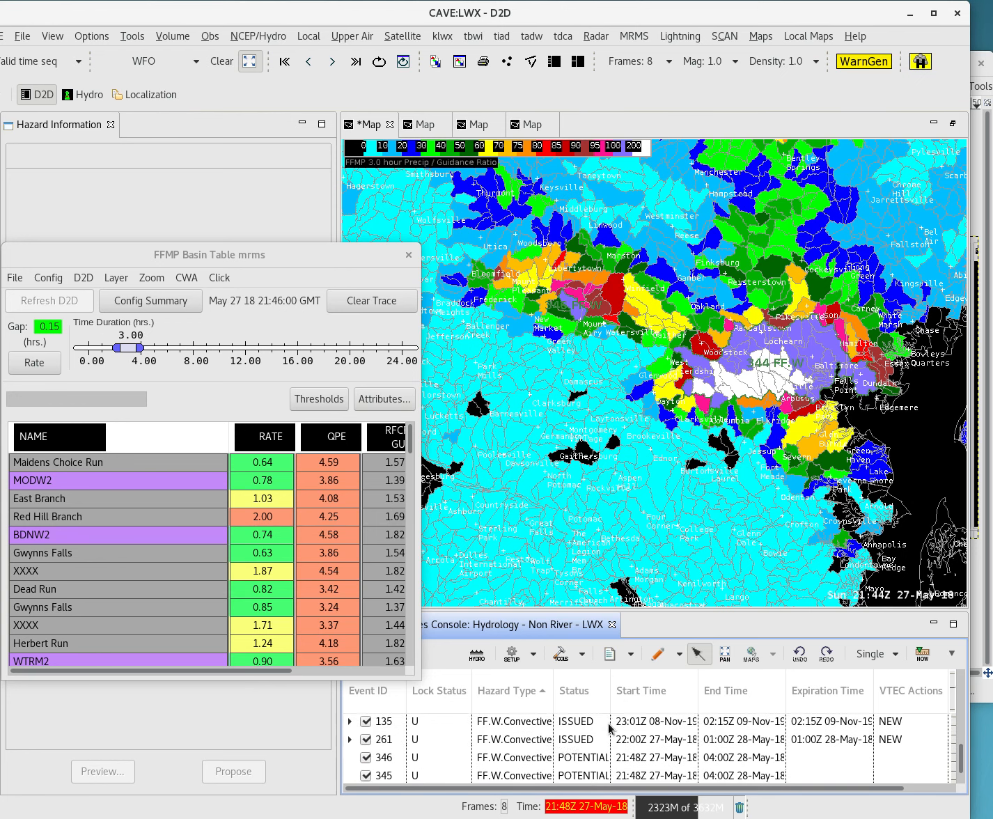
{"action": "scroll", "coordinate": [609, 729], "scroll_direction": "down", "scroll_amount": 1}
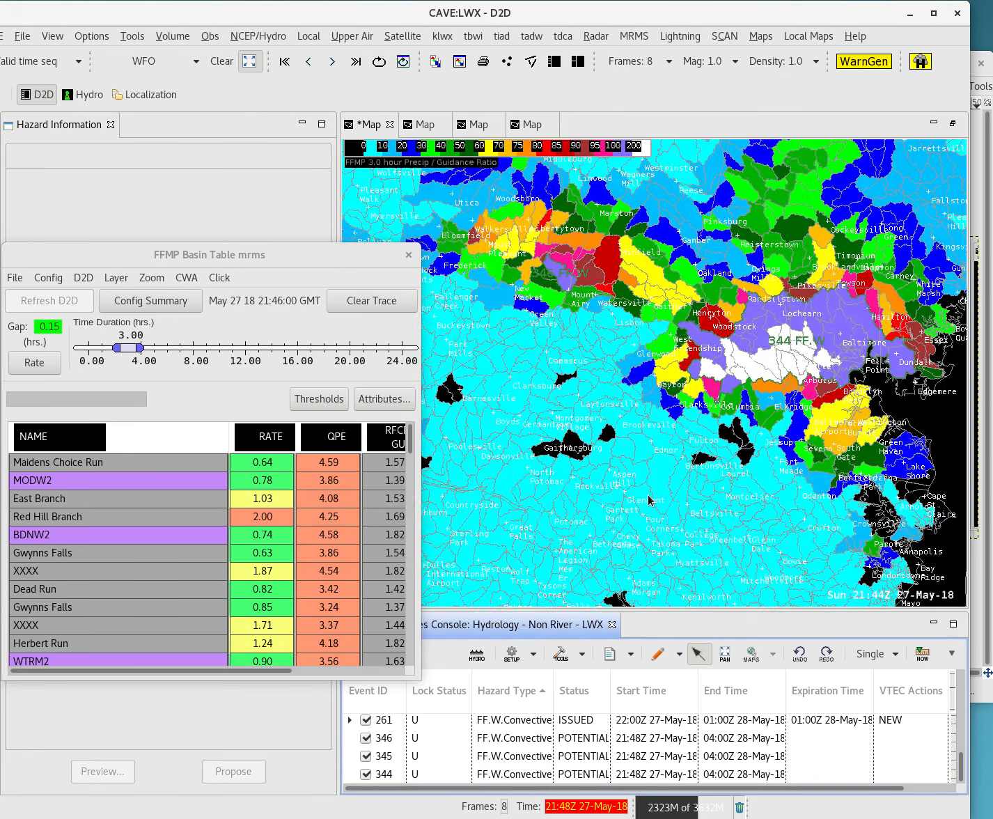
{"action": "scroll", "coordinate": [651, 501], "scroll_direction": "up", "scroll_amount": 2}
{"action": "left_click", "coordinate": [584, 740]}
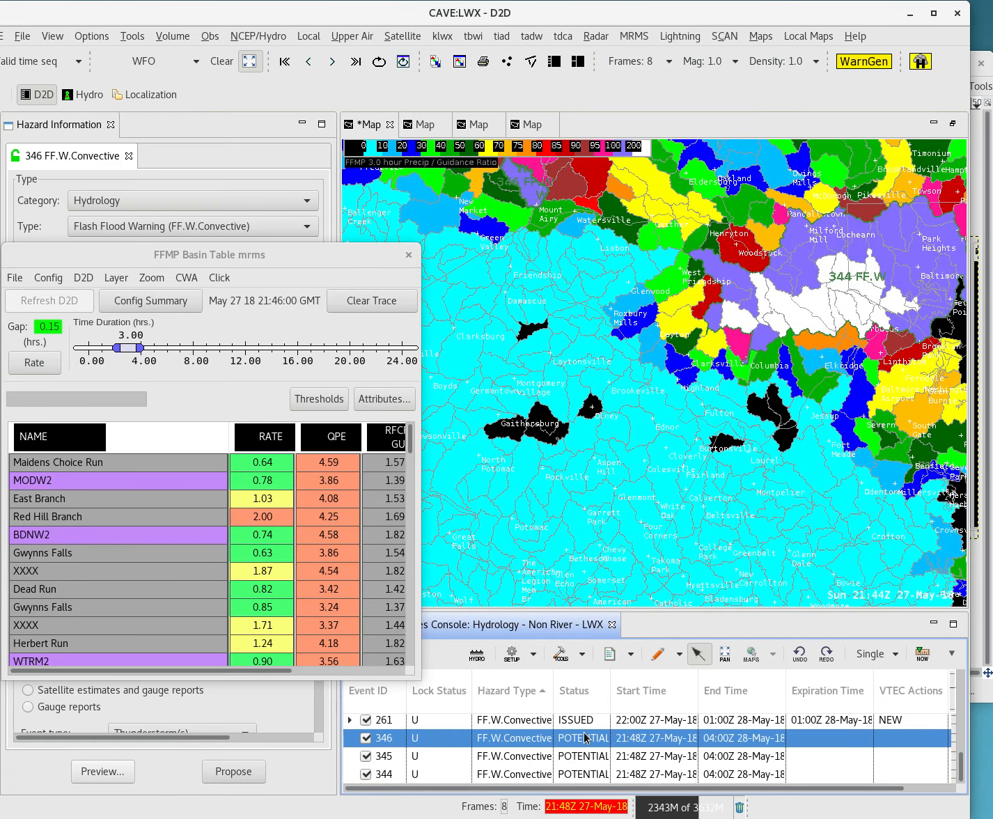
{"action": "left_click", "coordinate": [584, 757]}
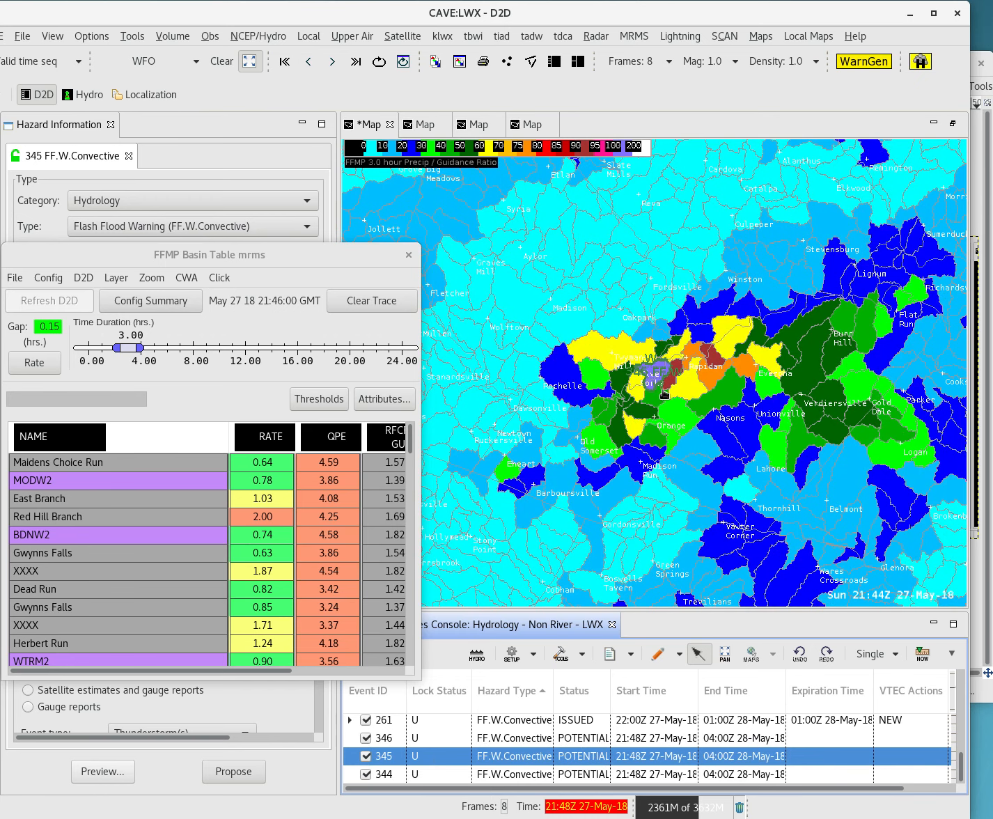
{"action": "scroll", "coordinate": [663, 382], "scroll_direction": "up", "scroll_amount": 3}
{"action": "scroll", "coordinate": [662, 391], "scroll_direction": "up", "scroll_amount": 1}
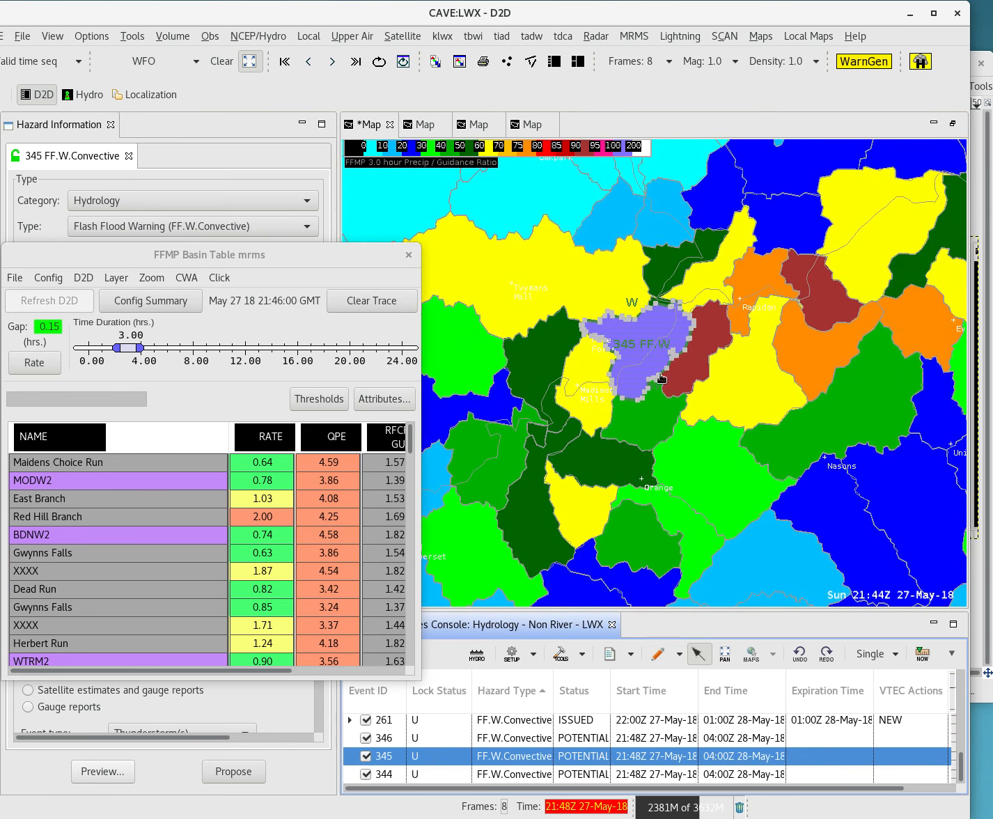
{"action": "left_click", "coordinate": [595, 739]}
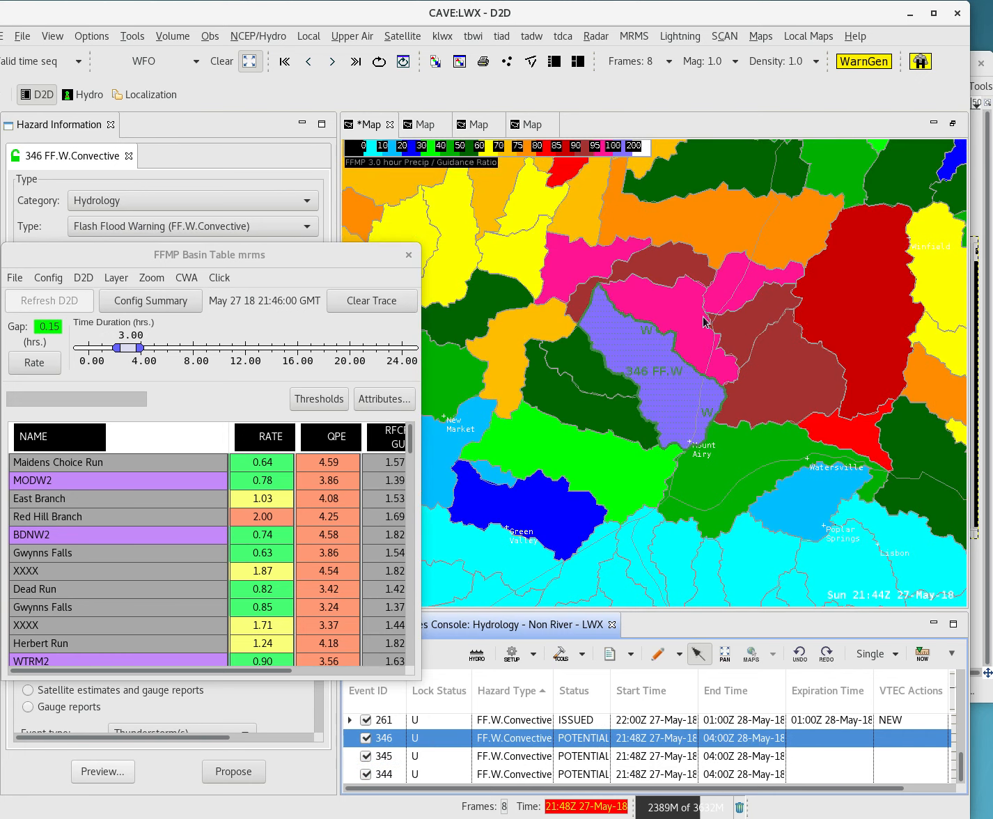
{"action": "scroll", "coordinate": [669, 404], "scroll_direction": "down", "scroll_amount": 3}
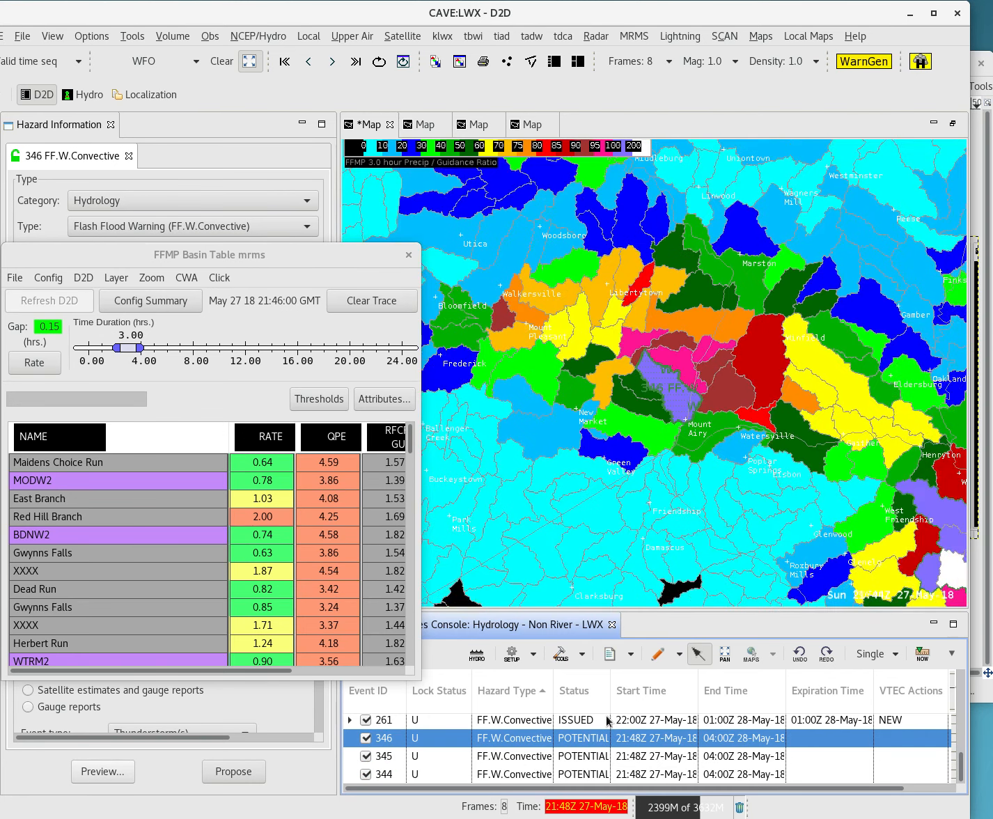
Select potential event 344 and examine its outline around the Baltimore basins on the map
{"action": "left_click", "coordinate": [597, 775]}
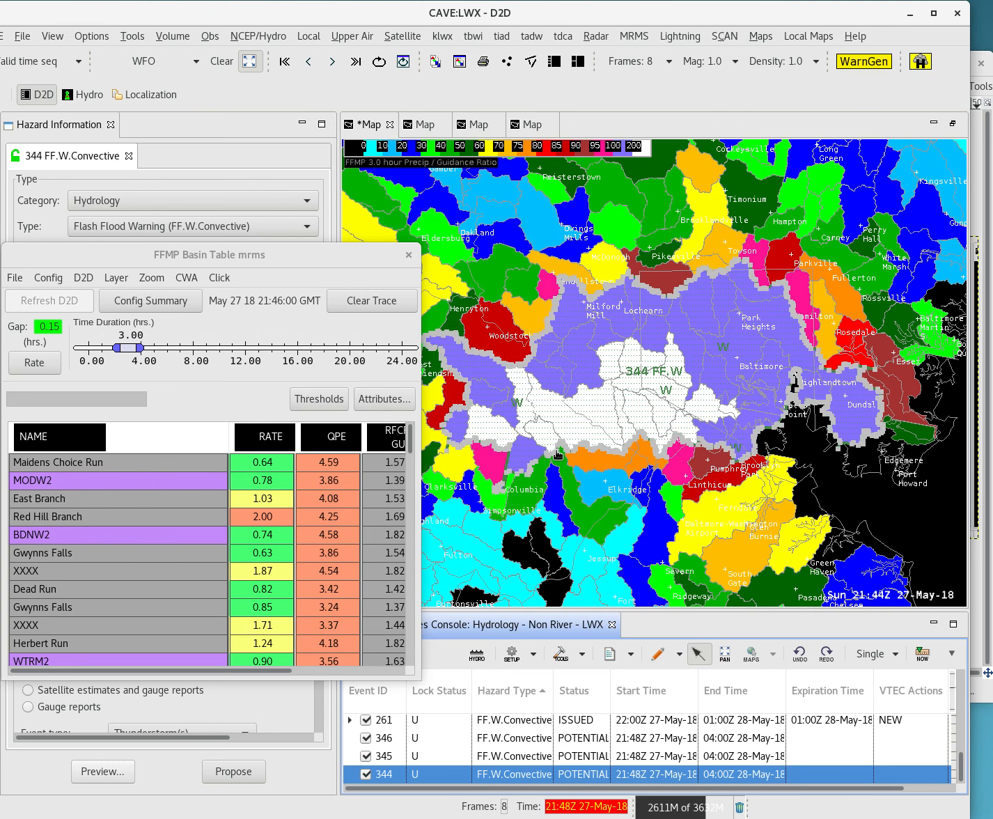
{"action": "scroll", "coordinate": [606, 455], "scroll_direction": "up", "scroll_amount": 7}
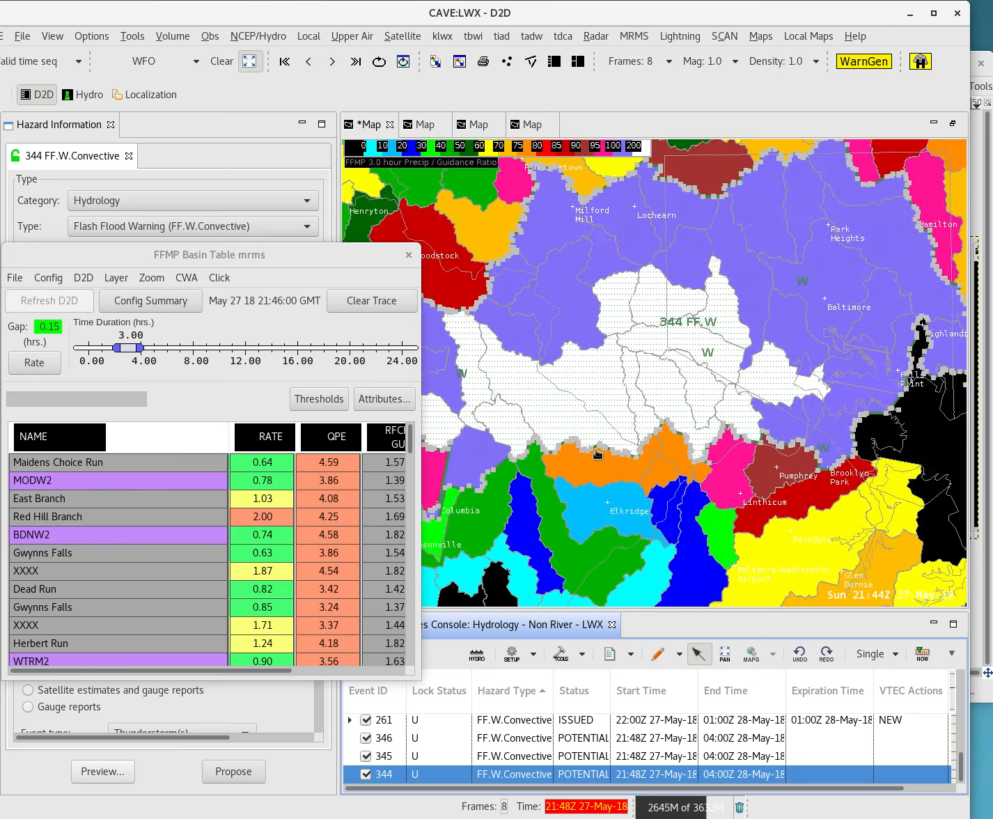
{"action": "scroll", "coordinate": [601, 445], "scroll_direction": "down", "scroll_amount": 5}
{"action": "scroll", "coordinate": [581, 412], "scroll_direction": "down", "scroll_amount": 2}
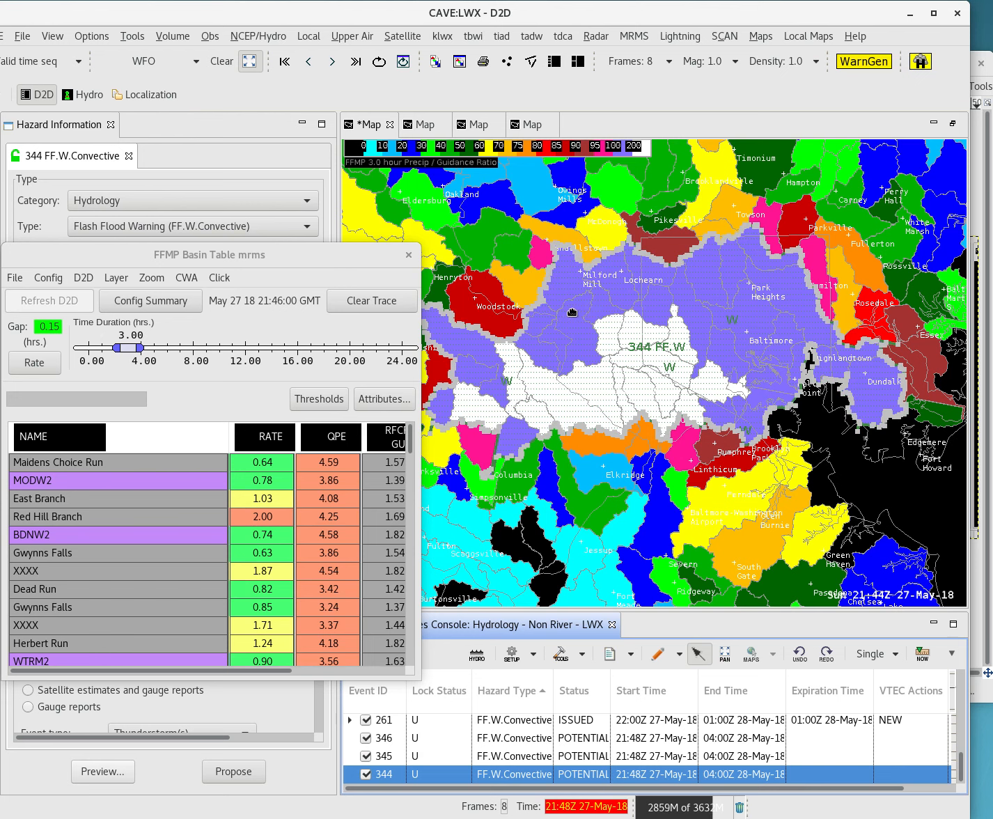
Uncover part of the hazard information and add a freehand area to event 344's southern edge between Columbia and Linthicum
{"action": "left_click_drag", "start_coordinate": [363, 255], "coordinate": [132, 269]}
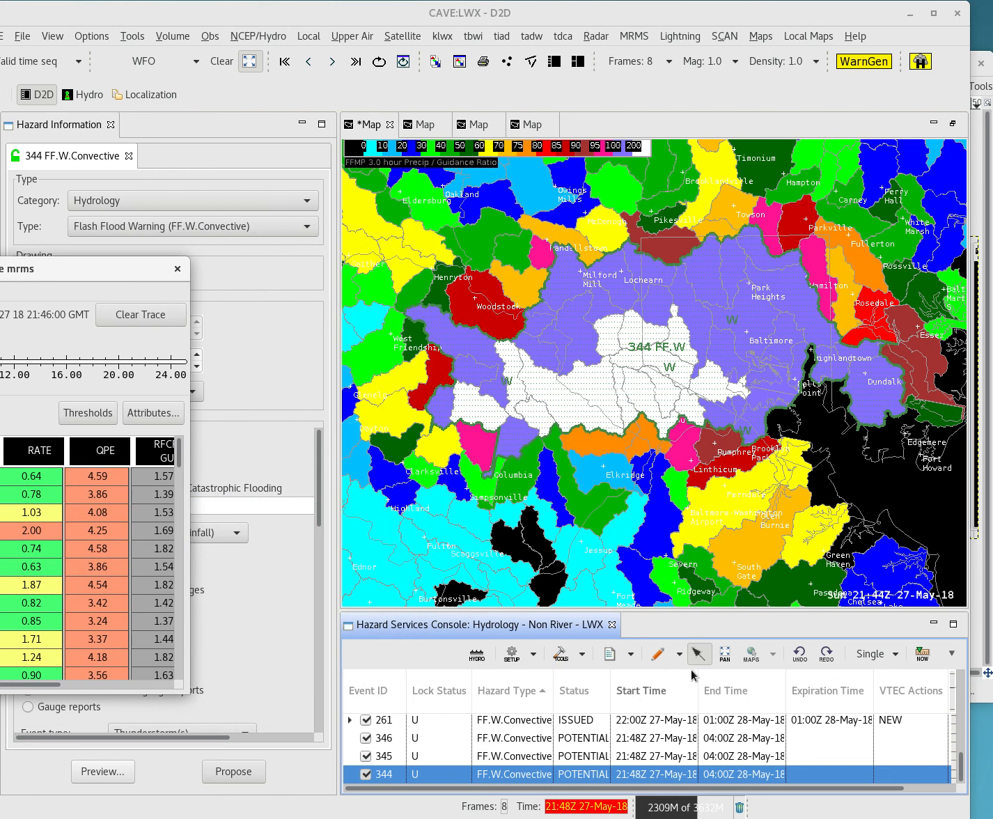
{"action": "left_click", "coordinate": [680, 653]}
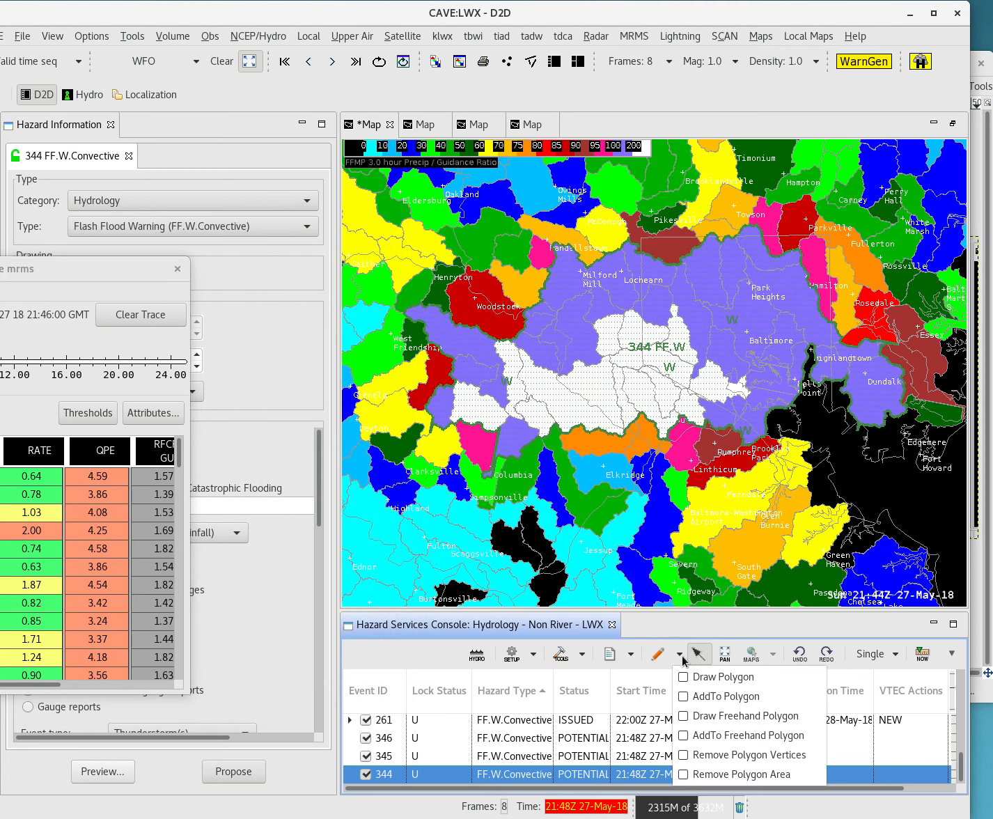
{"action": "left_click", "coordinate": [728, 736]}
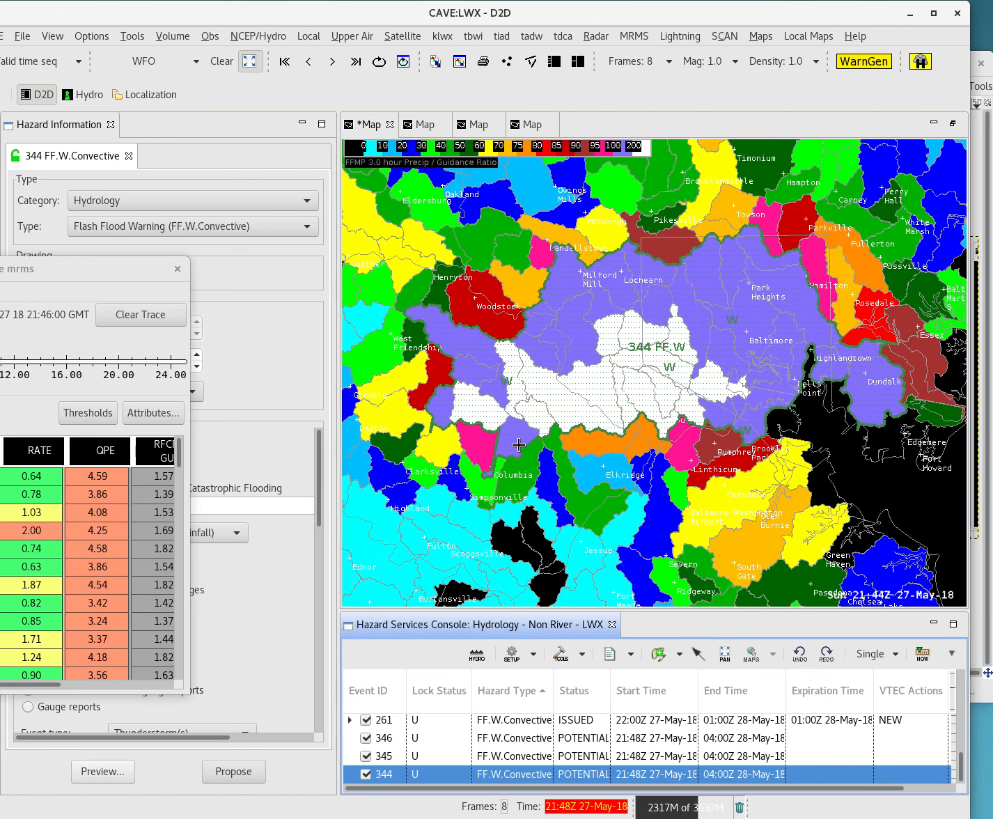
{"action": "mouse_move", "coordinate": [506, 449]}
{"action": "left_mouse_down"}
{"action": "mouse_move", "coordinate": [601, 462]}
{"action": "mouse_move", "coordinate": [637, 450]}
{"action": "mouse_move", "coordinate": [661, 439]}
{"action": "mouse_move", "coordinate": [677, 386]}
{"action": "left_mouse_up"}
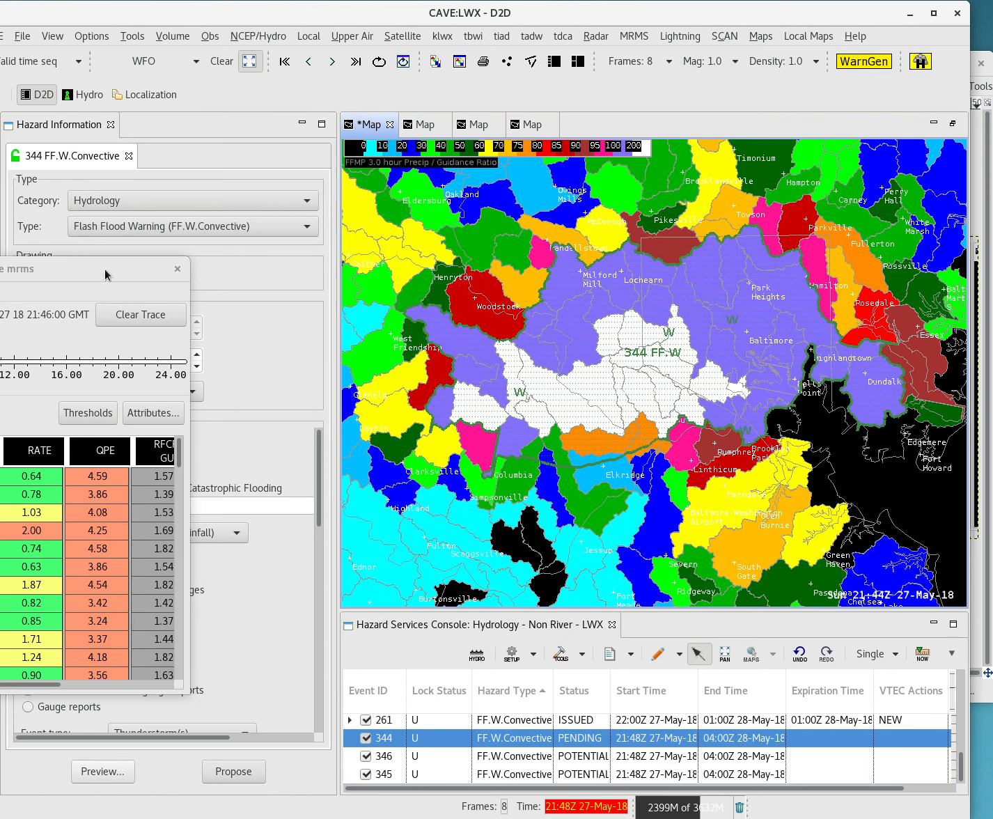
Move the basin table off the drawing settings and enable Update Hazard Hatched Area for event 344
{"action": "mouse_move", "coordinate": [105, 274]}
{"action": "left_mouse_down"}
{"action": "mouse_move", "coordinate": [176, 342]}
{"action": "mouse_move", "coordinate": [132, 373]}
{"action": "left_mouse_up"}
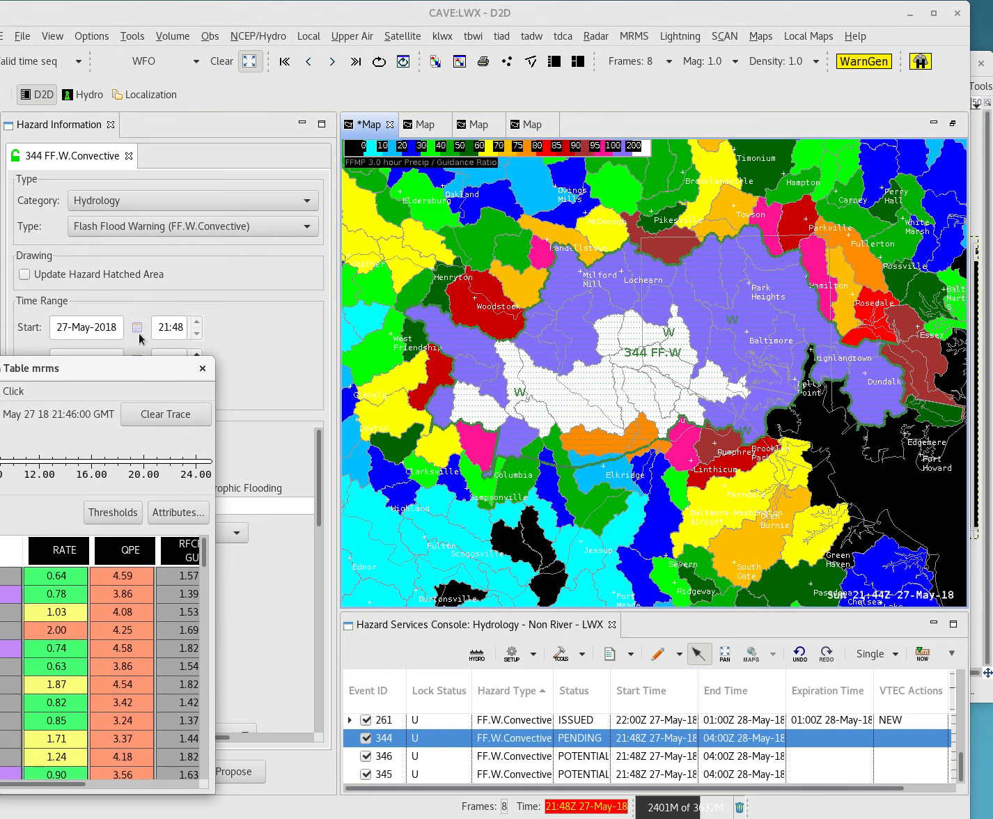
{"action": "left_click", "coordinate": [25, 276]}
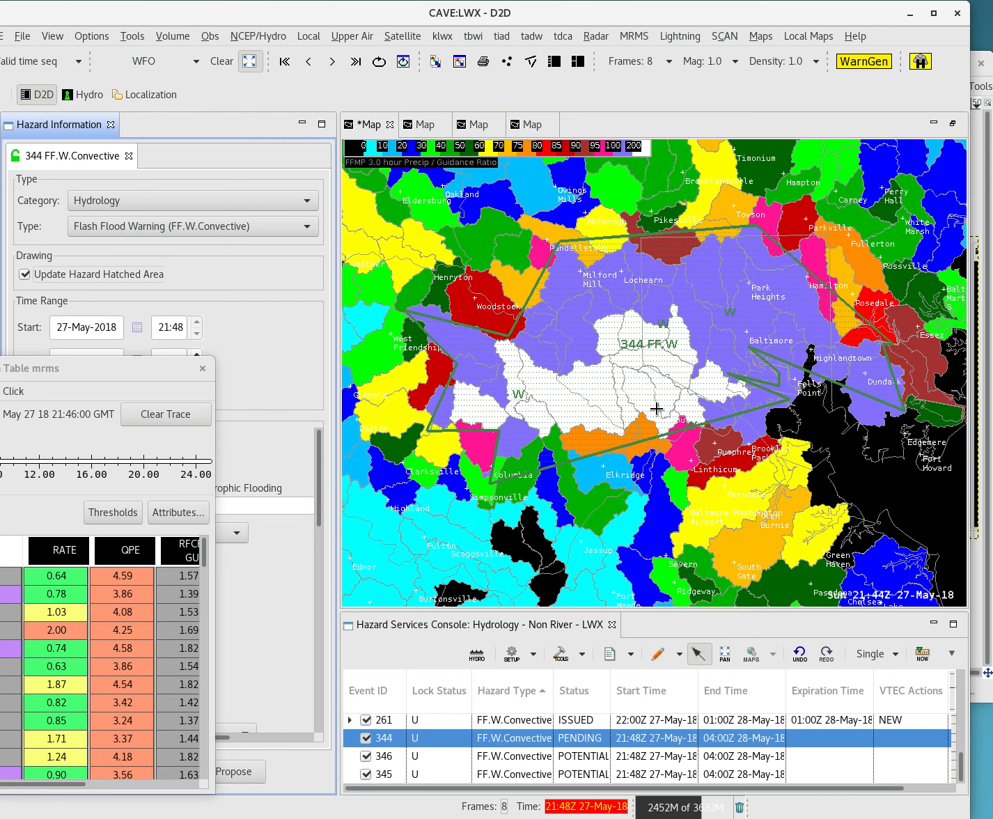
Show the product legends and move event 344's western vertices outward near Henryton, West Friendship and Clarksville
{"action": "right_click", "coordinate": [792, 553]}
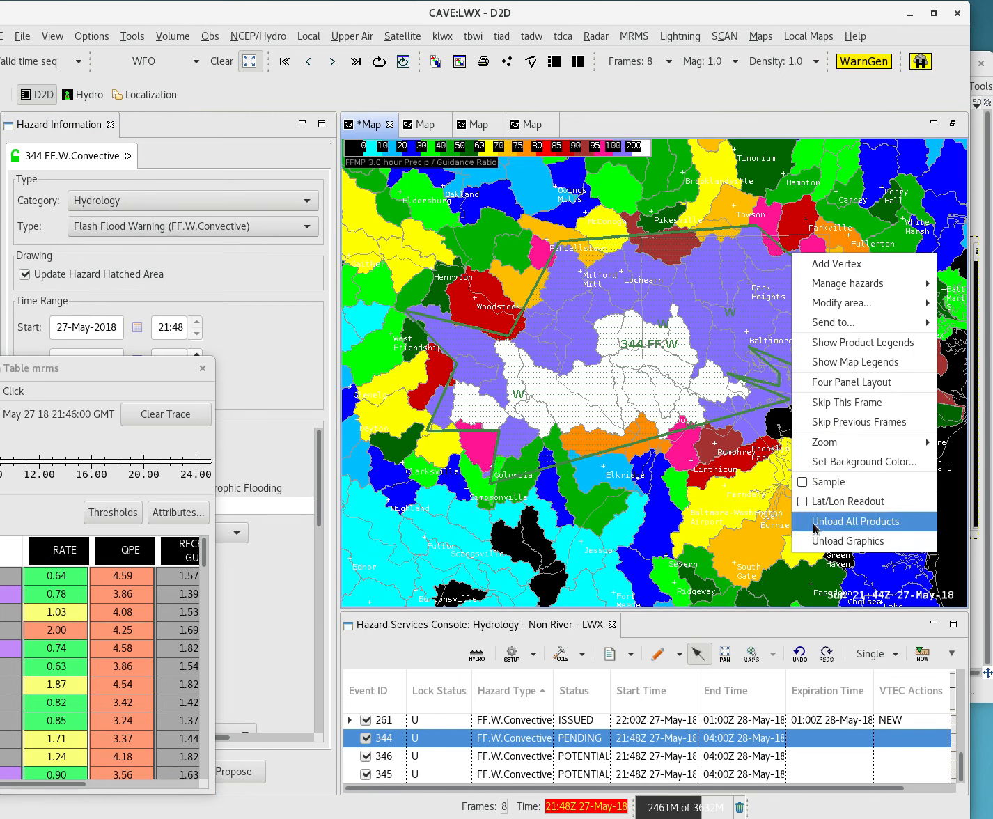
{"action": "mouse_move", "coordinate": [841, 447]}
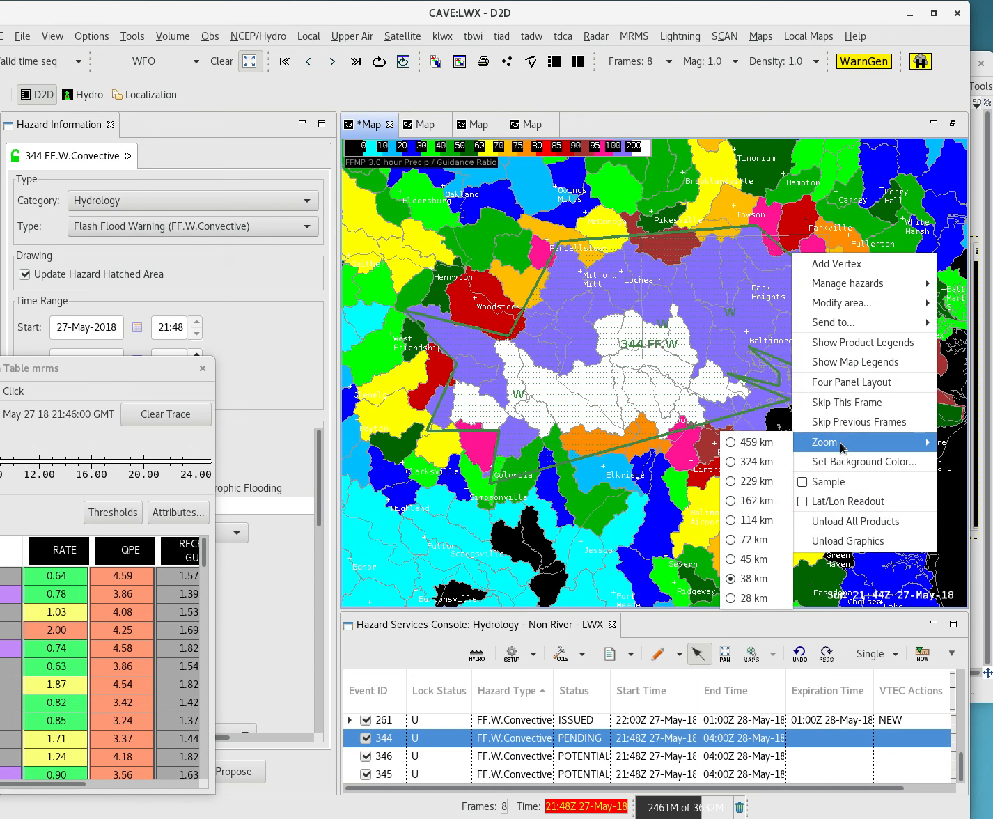
{"action": "left_click", "coordinate": [861, 343]}
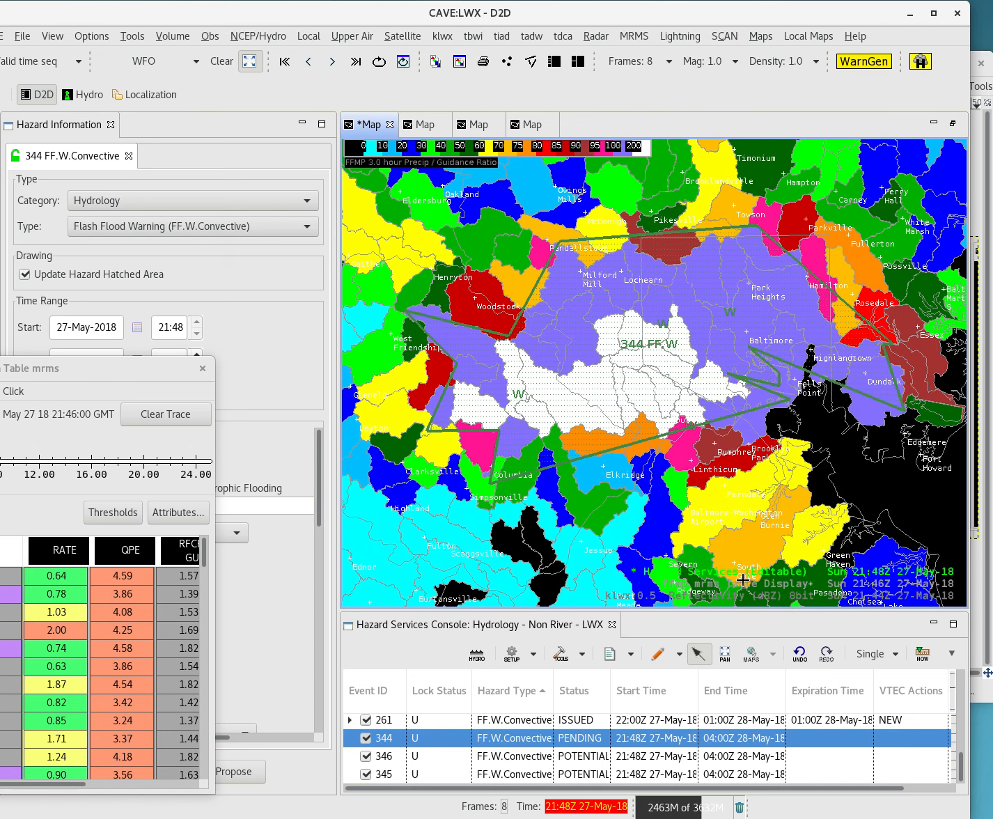
{"action": "left_click", "coordinate": [704, 657]}
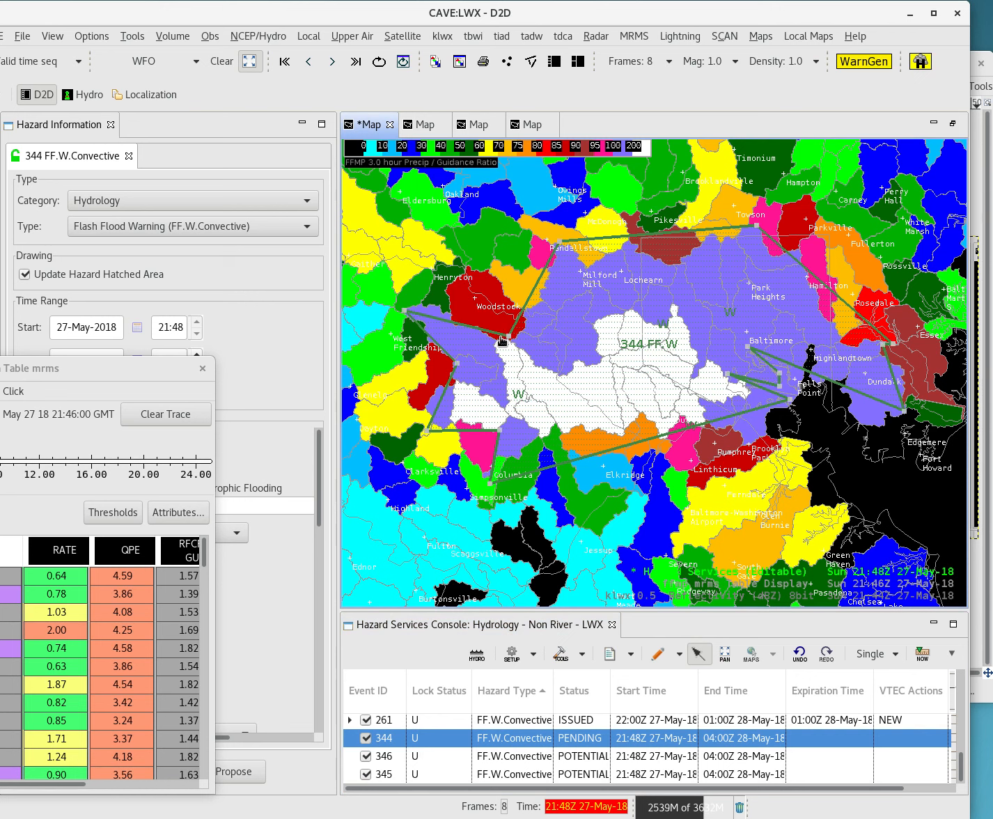
{"action": "left_click_drag", "start_coordinate": [508, 340], "coordinate": [494, 269]}
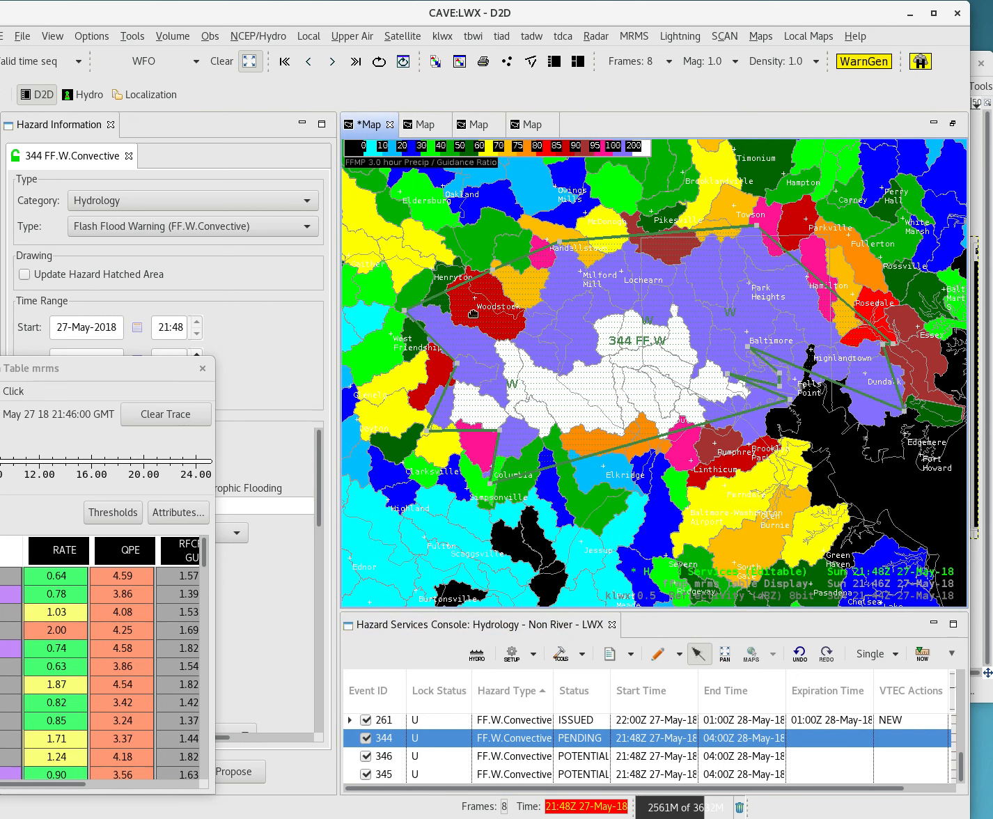
{"action": "left_click_drag", "start_coordinate": [459, 369], "coordinate": [405, 376]}
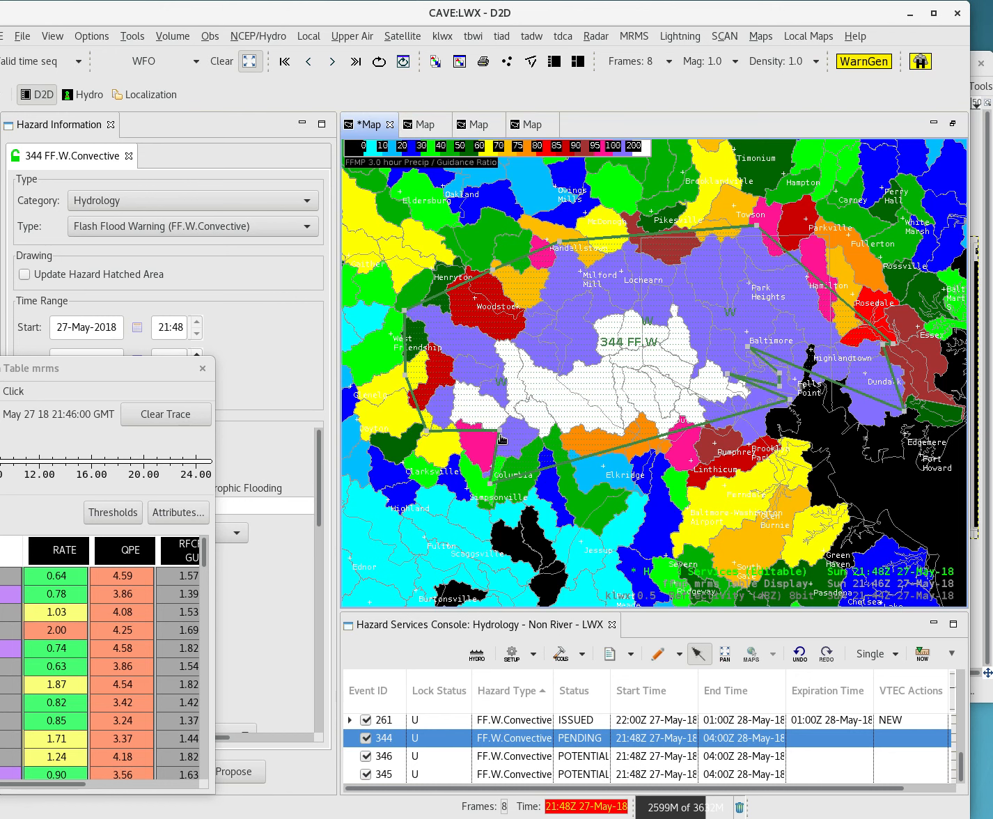
{"action": "left_click_drag", "start_coordinate": [499, 432], "coordinate": [448, 440]}
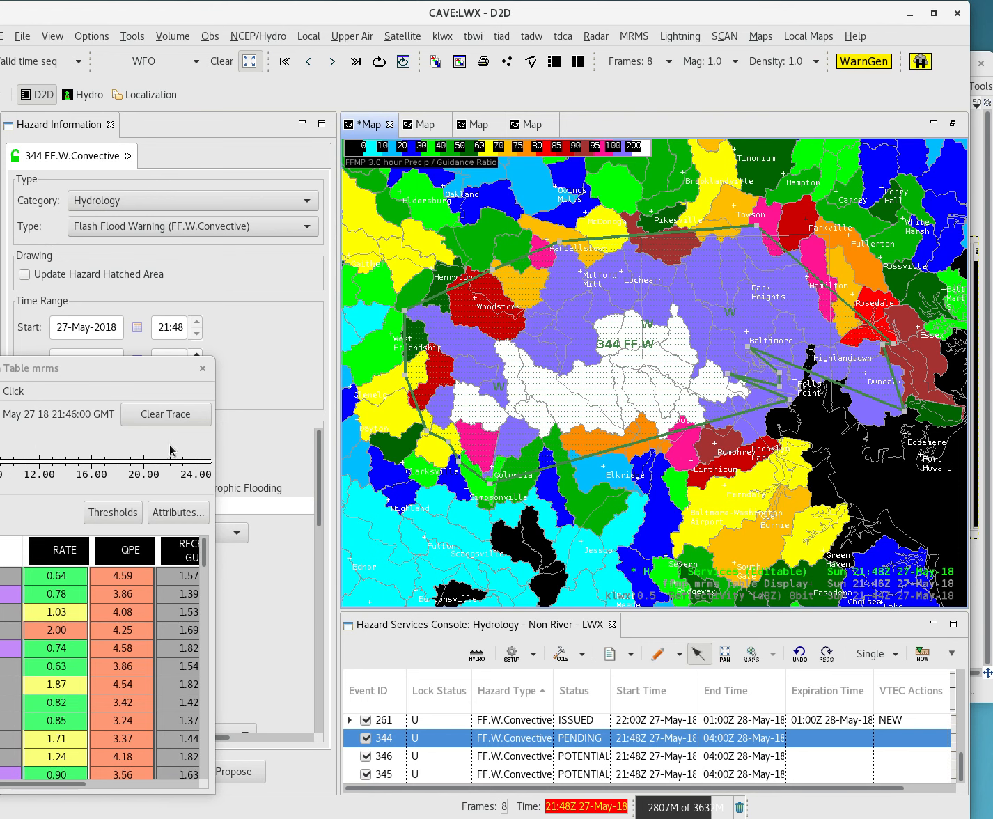
Bring more of the FFMP basin table into view and set its map selection mode to Downstream Basin Trace
{"action": "left_click_drag", "start_coordinate": [2, 371], "coordinate": [162, 322]}
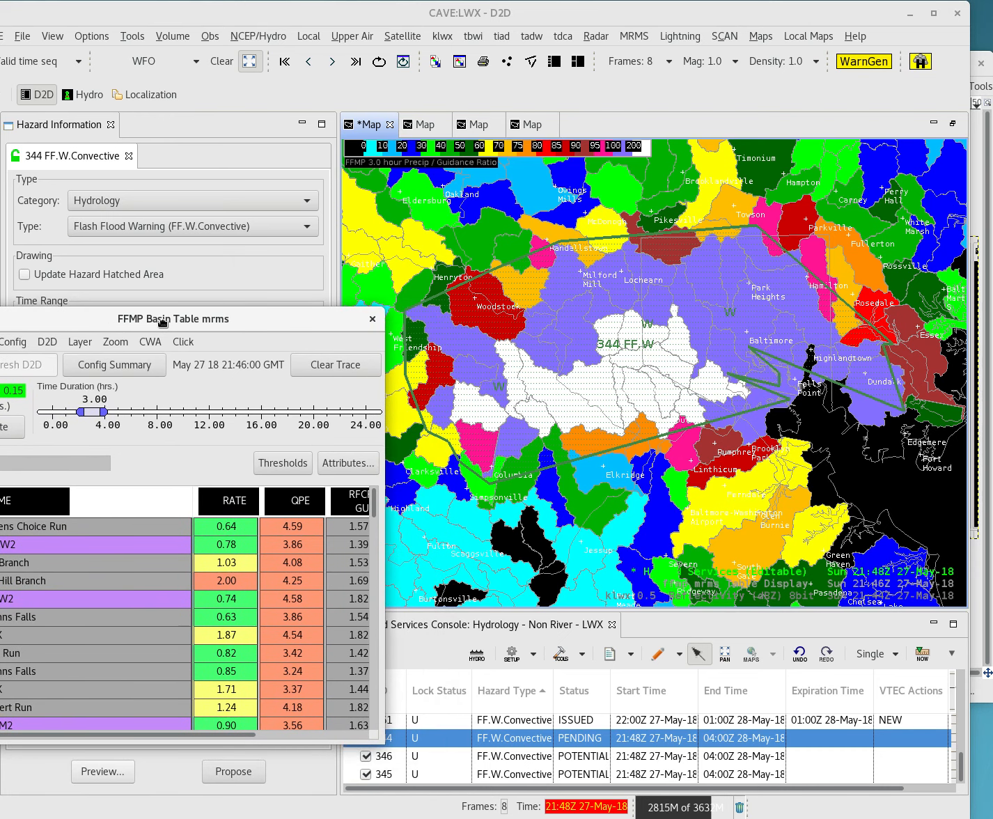
{"action": "left_click", "coordinate": [183, 342]}
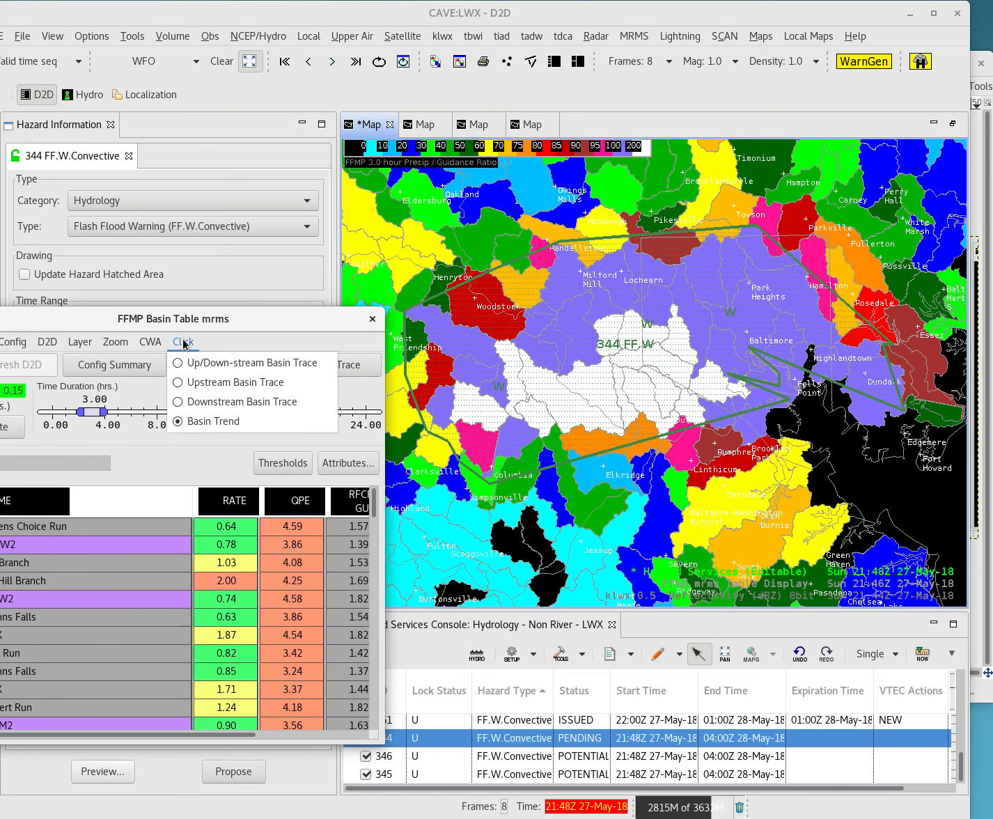
{"action": "left_click", "coordinate": [259, 406]}
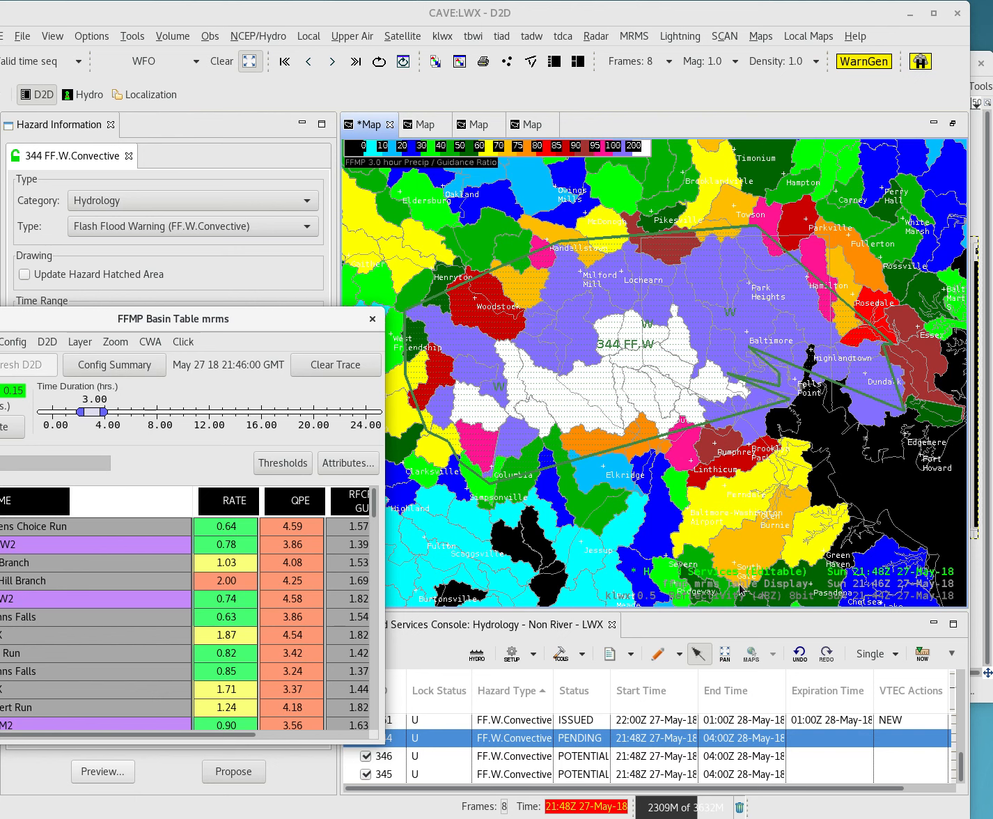
Trace downstream from basins near Columbia, north of Elkridge, southwest of Baltimore and at Dundalk to check event 344's coverage
{"action": "left_click_drag", "start_coordinate": [826, 485], "coordinate": [704, 559]}
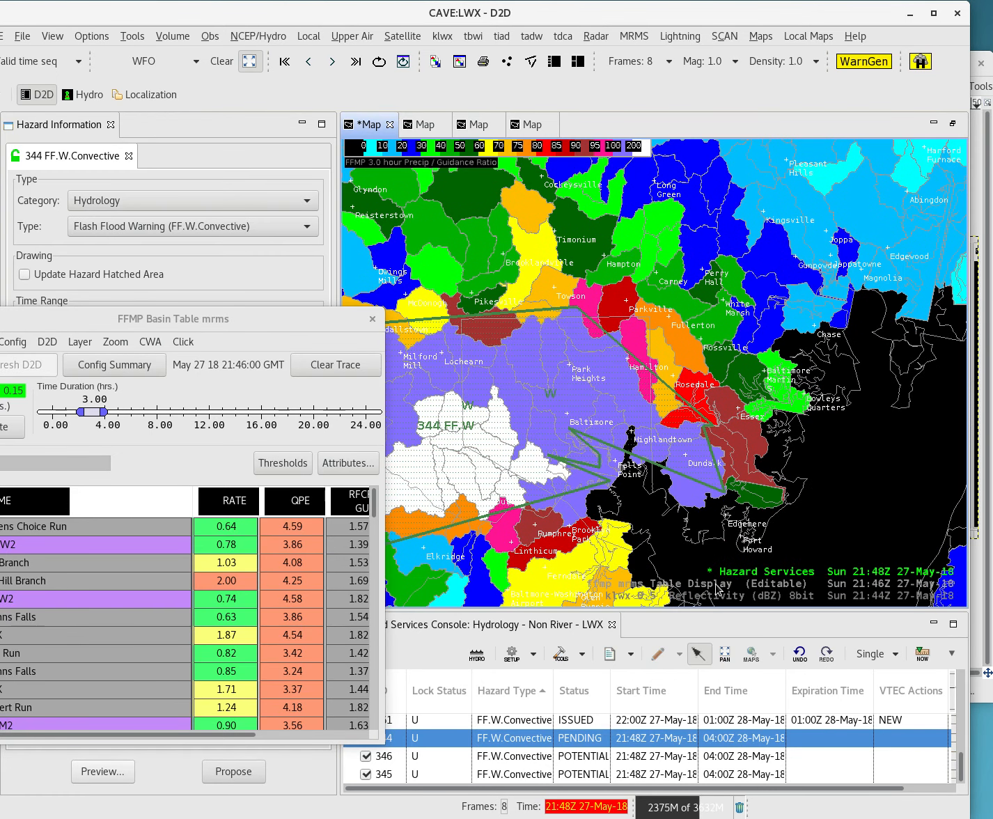
{"action": "left_click_drag", "start_coordinate": [680, 538], "coordinate": [875, 461]}
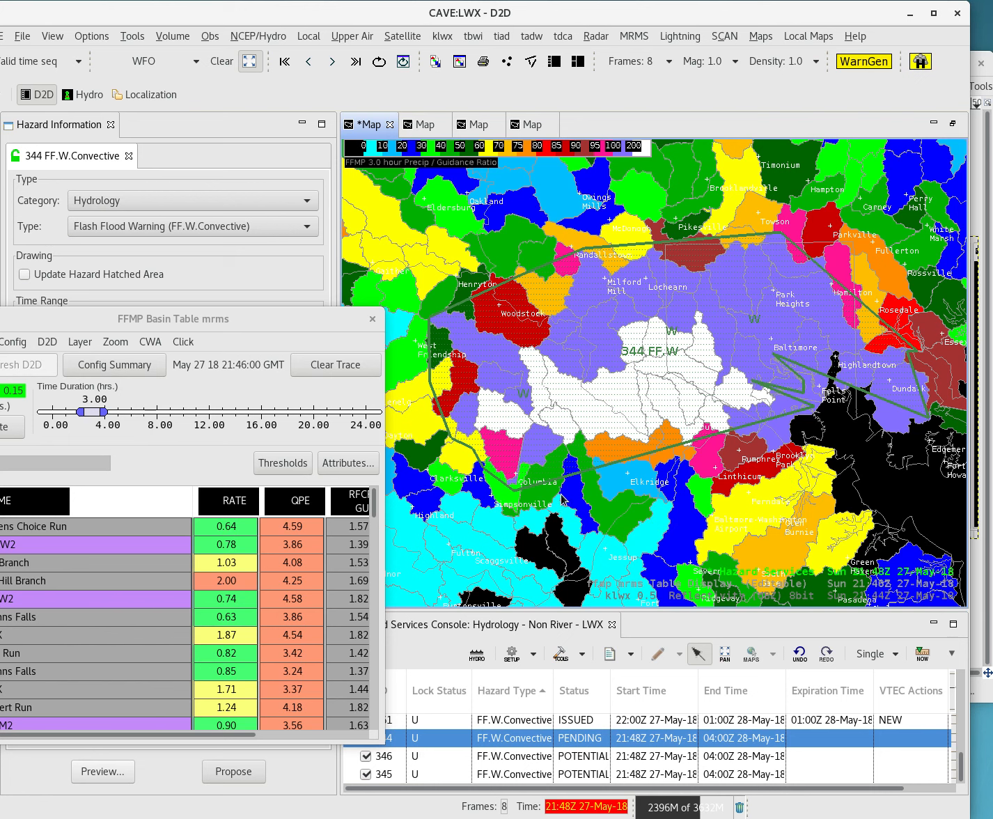
{"action": "left_click", "coordinate": [507, 457]}
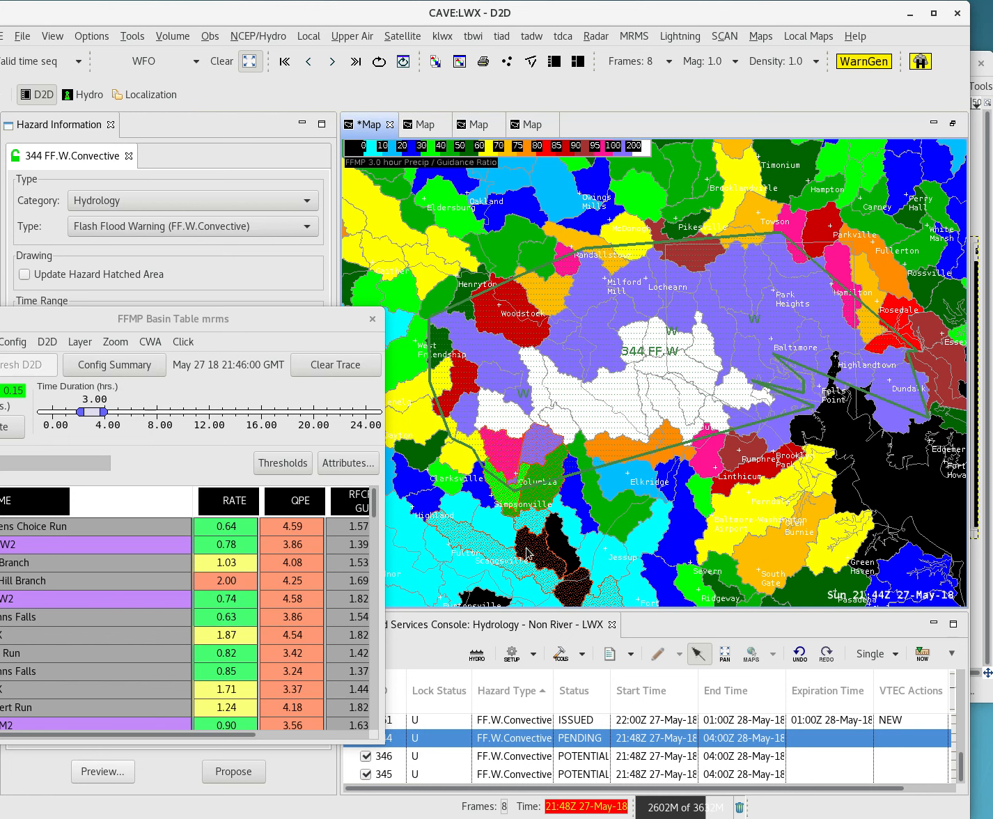
{"action": "left_click", "coordinate": [590, 419]}
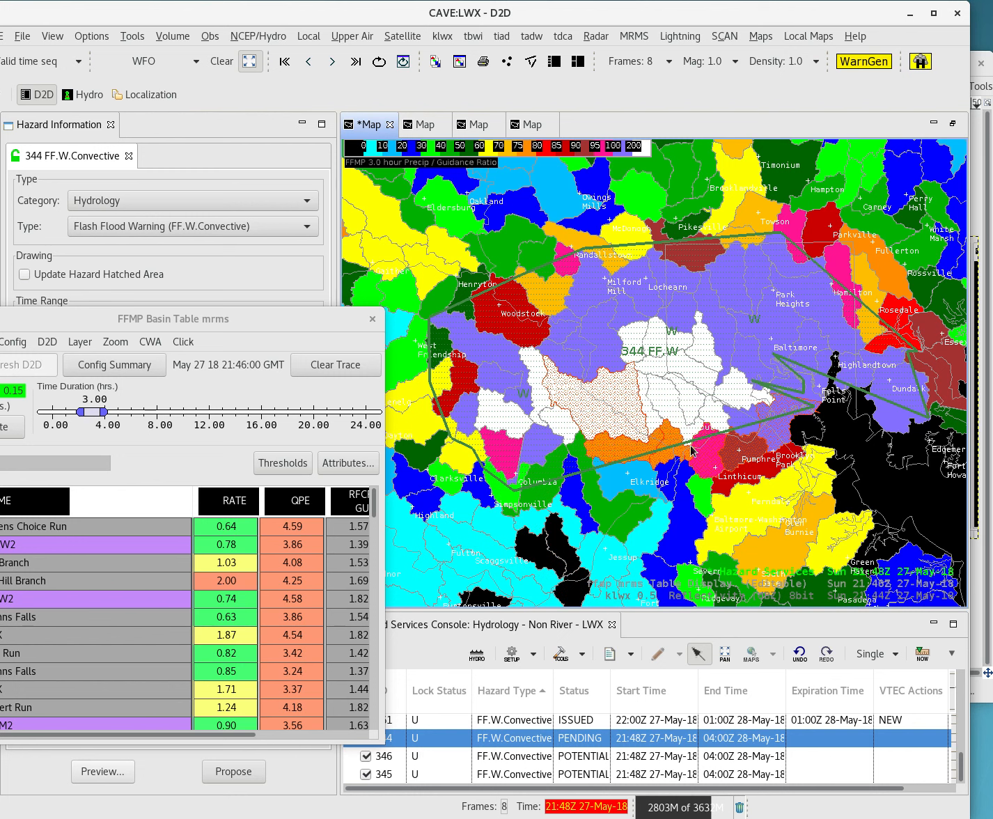
{"action": "left_click", "coordinate": [681, 418]}
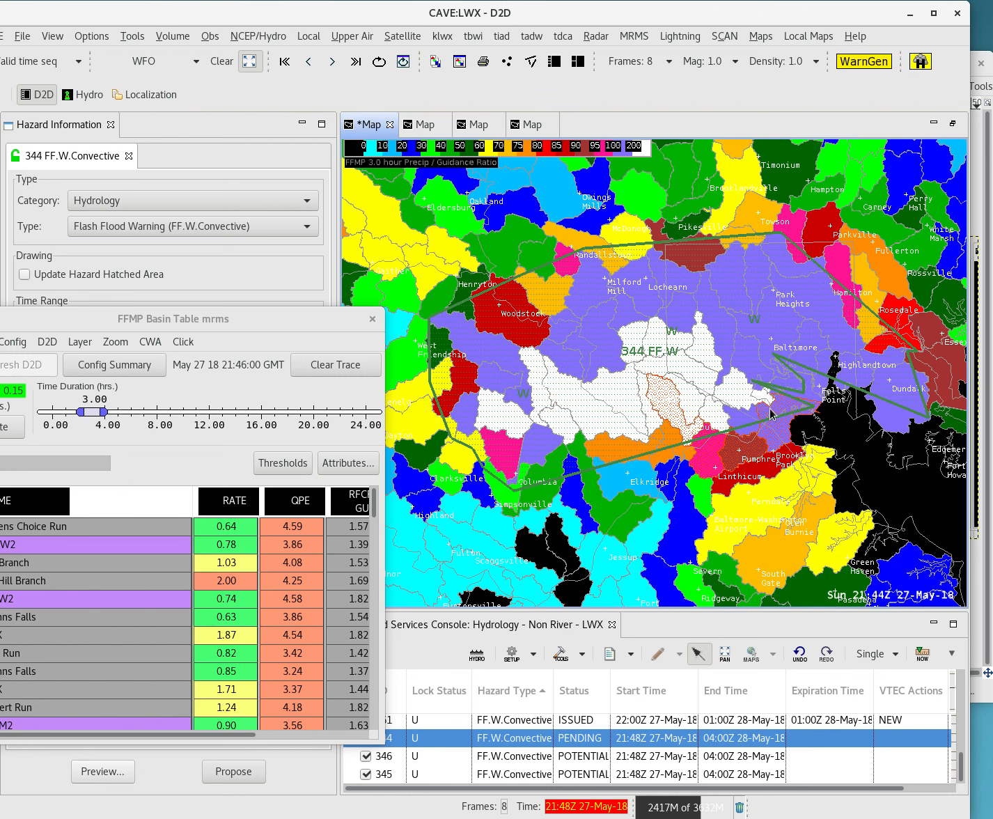
{"action": "left_click", "coordinate": [743, 411]}
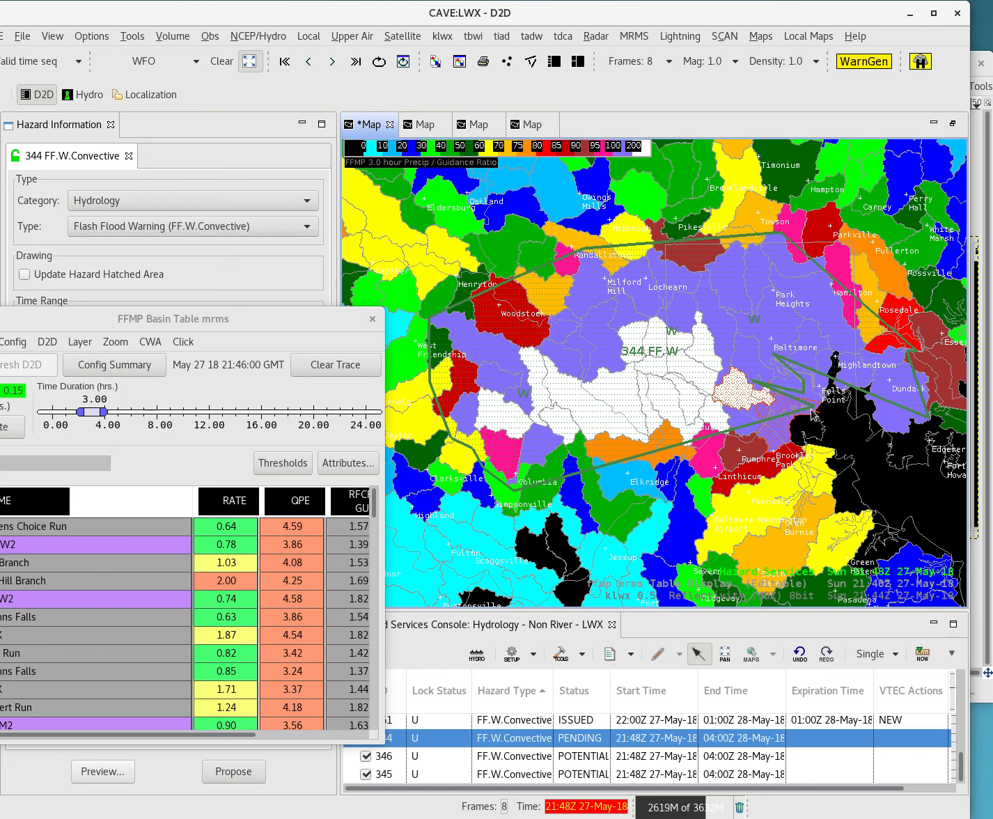
{"action": "left_click", "coordinate": [900, 380]}
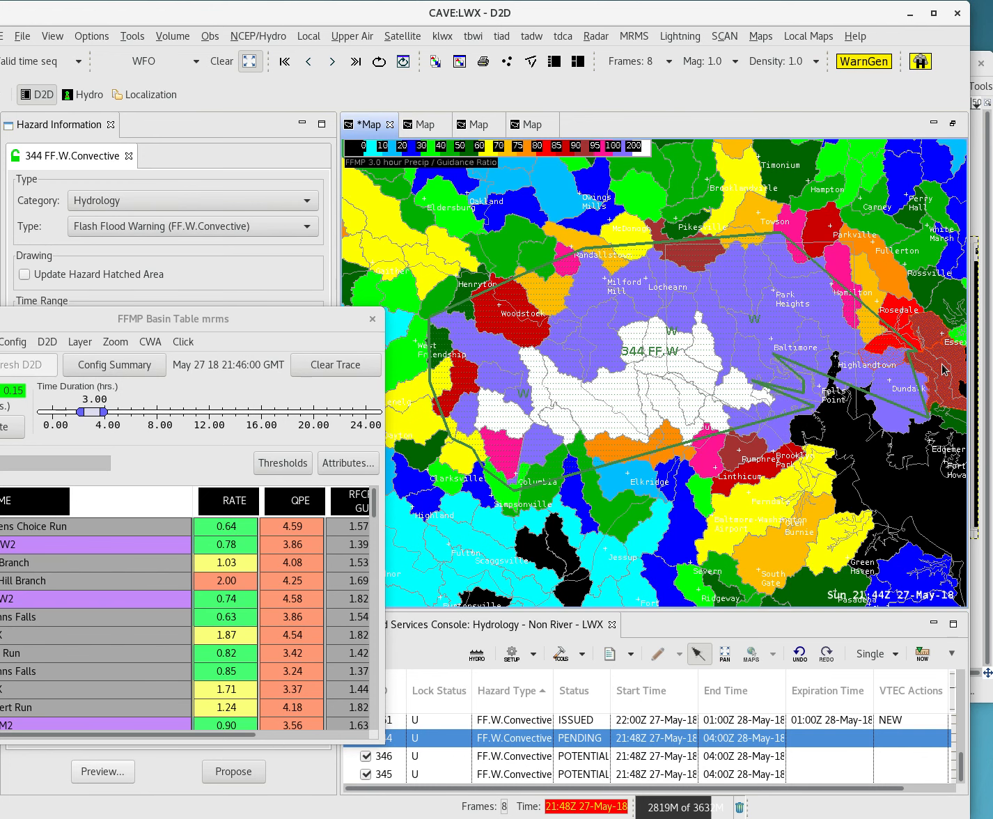
Trace downstream from the northern and western basins around Park Heights, Lochearn, Milford Mill and West Friendship
{"action": "left_click_drag", "start_coordinate": [888, 257], "coordinate": [848, 262]}
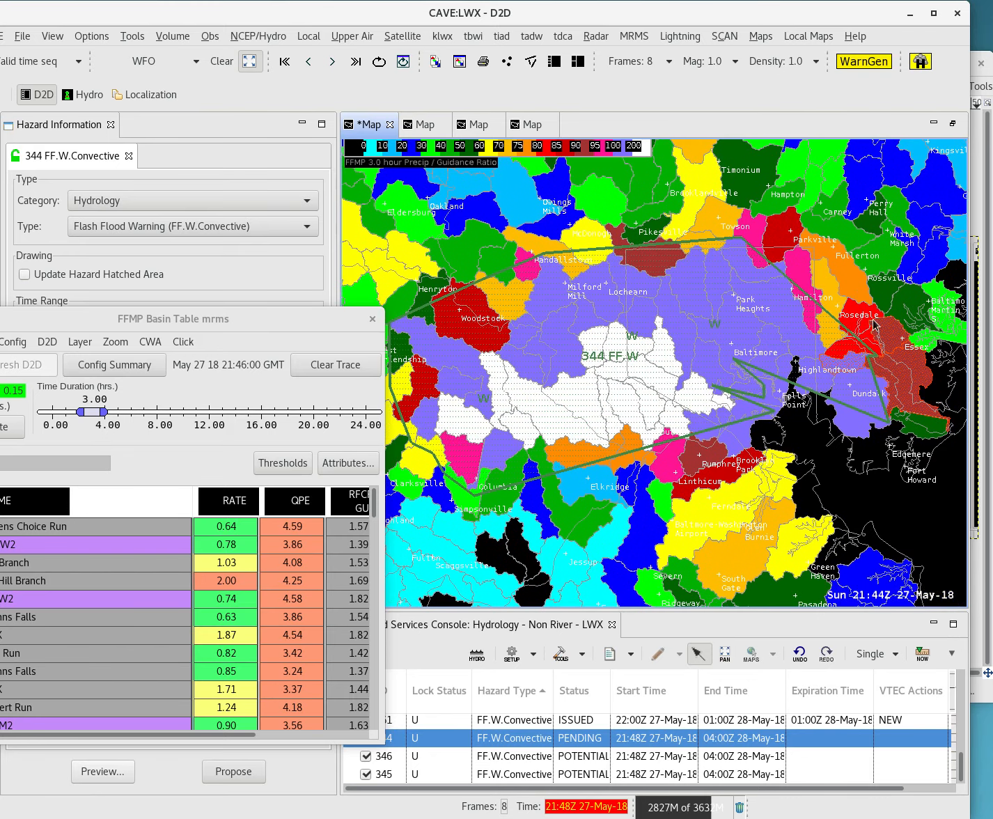
{"action": "left_click", "coordinate": [752, 278]}
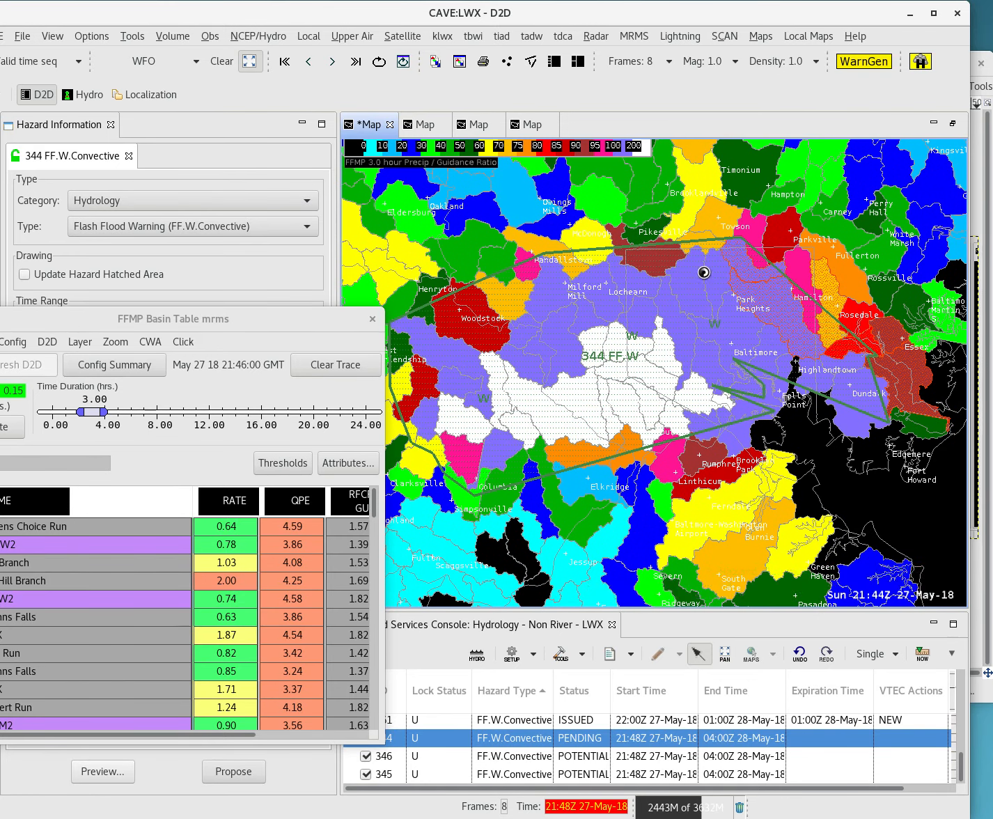
{"action": "left_click", "coordinate": [682, 280]}
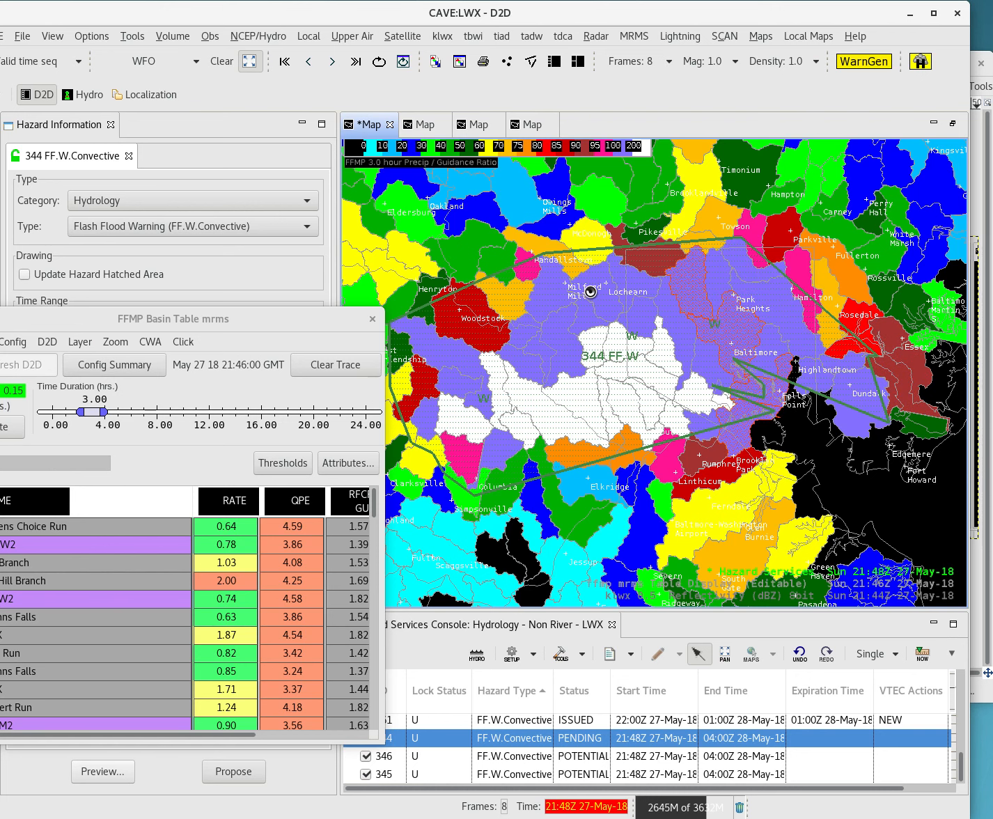
{"action": "left_click", "coordinate": [562, 322]}
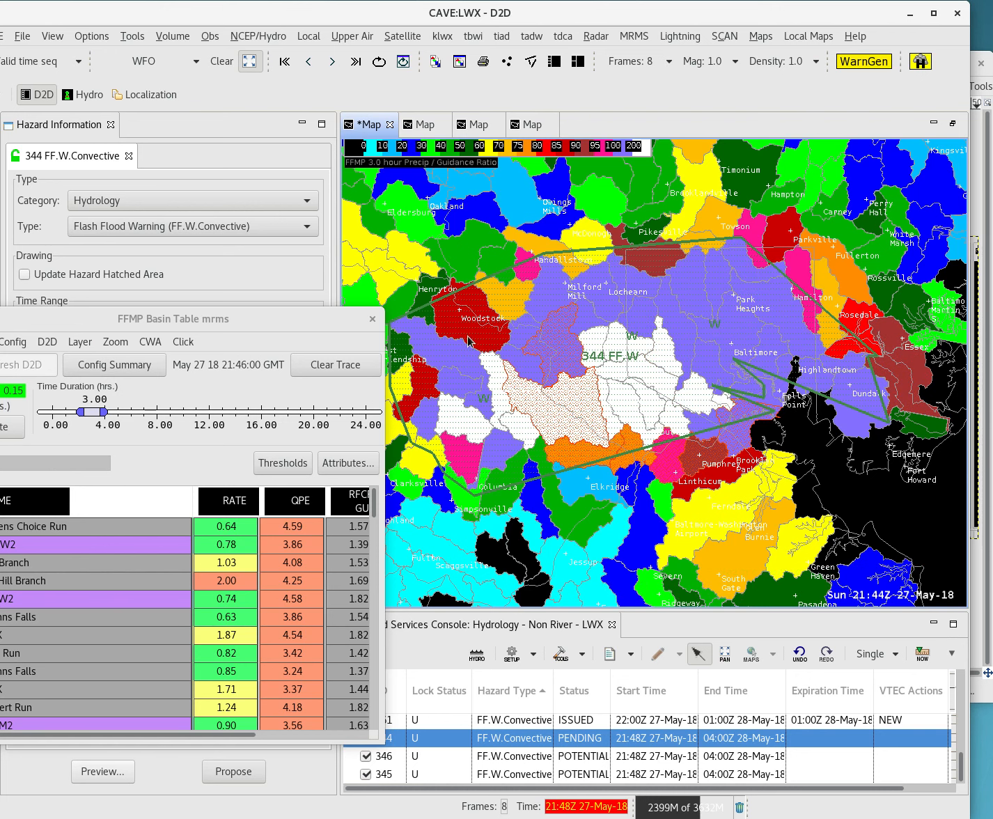
{"action": "left_click", "coordinate": [416, 343]}
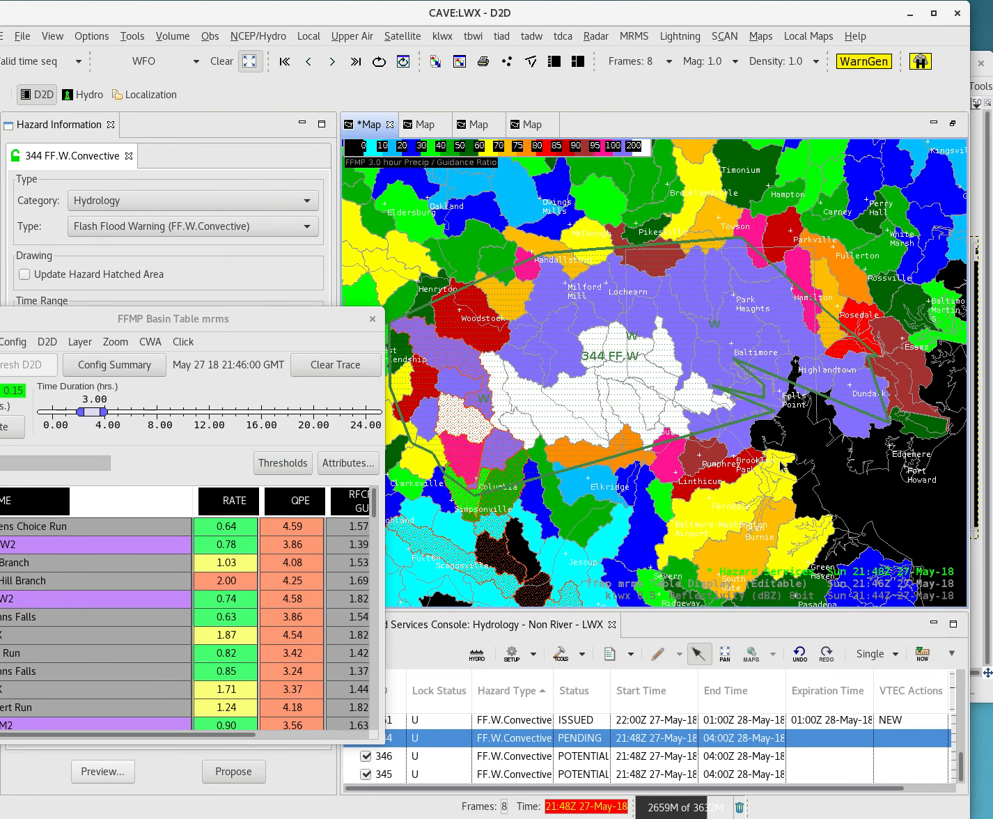
Compare downstream traces from basins north of Clarksville, north of Columbia and north of Elkridge with event 344's southern edge
{"action": "left_click_drag", "start_coordinate": [781, 461], "coordinate": [815, 425]}
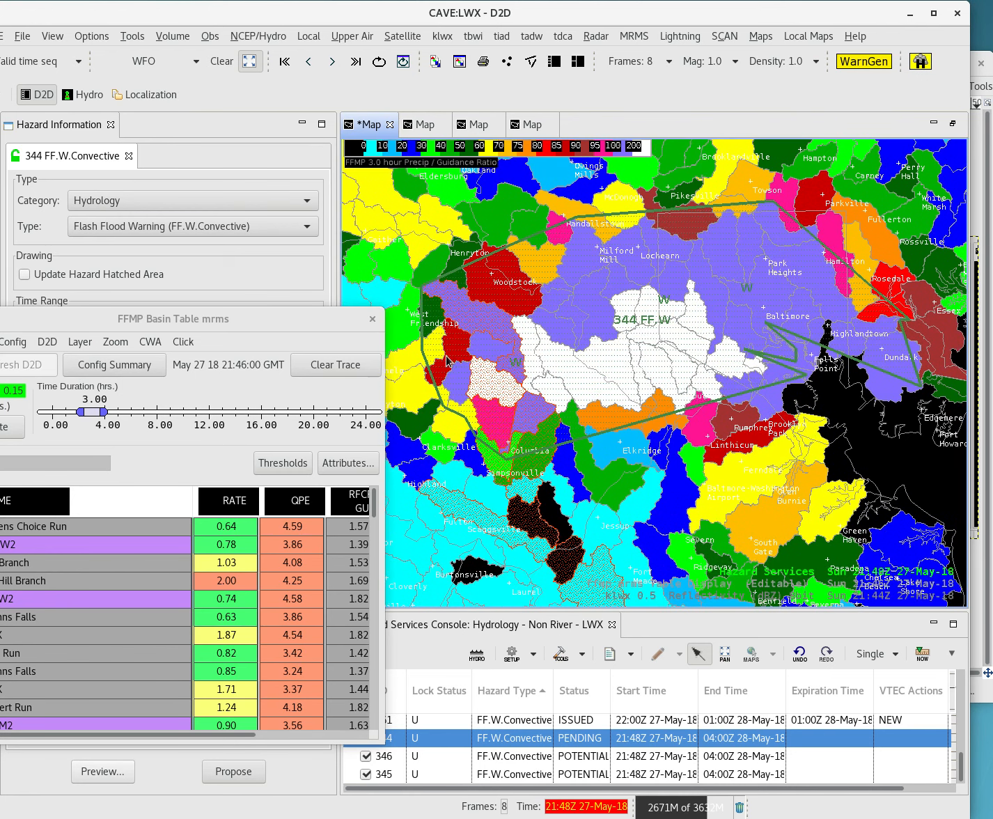
{"action": "left_click", "coordinate": [458, 388]}
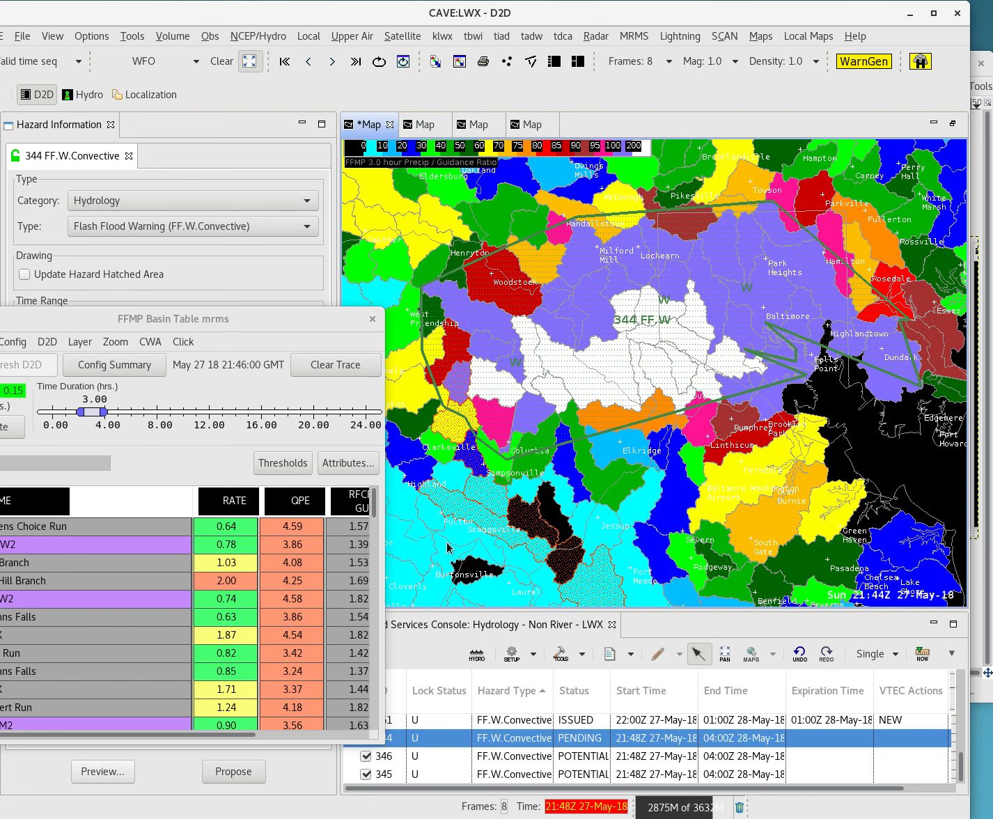
{"action": "left_click", "coordinate": [537, 411]}
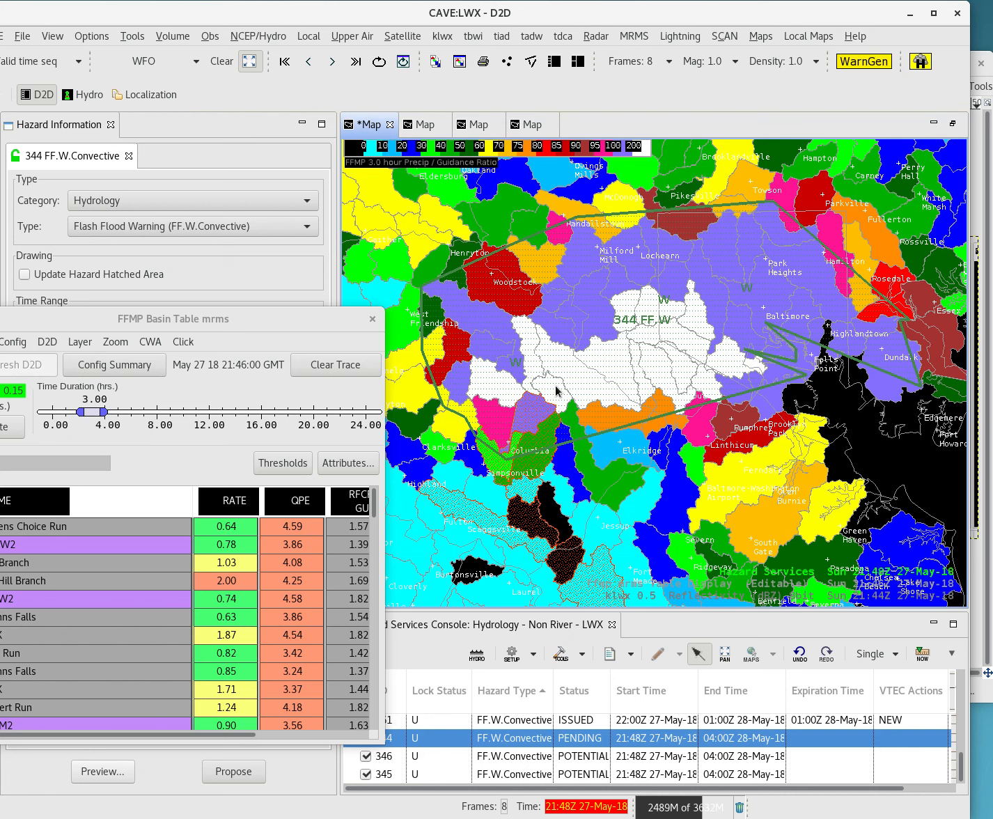
{"action": "left_click", "coordinate": [580, 391]}
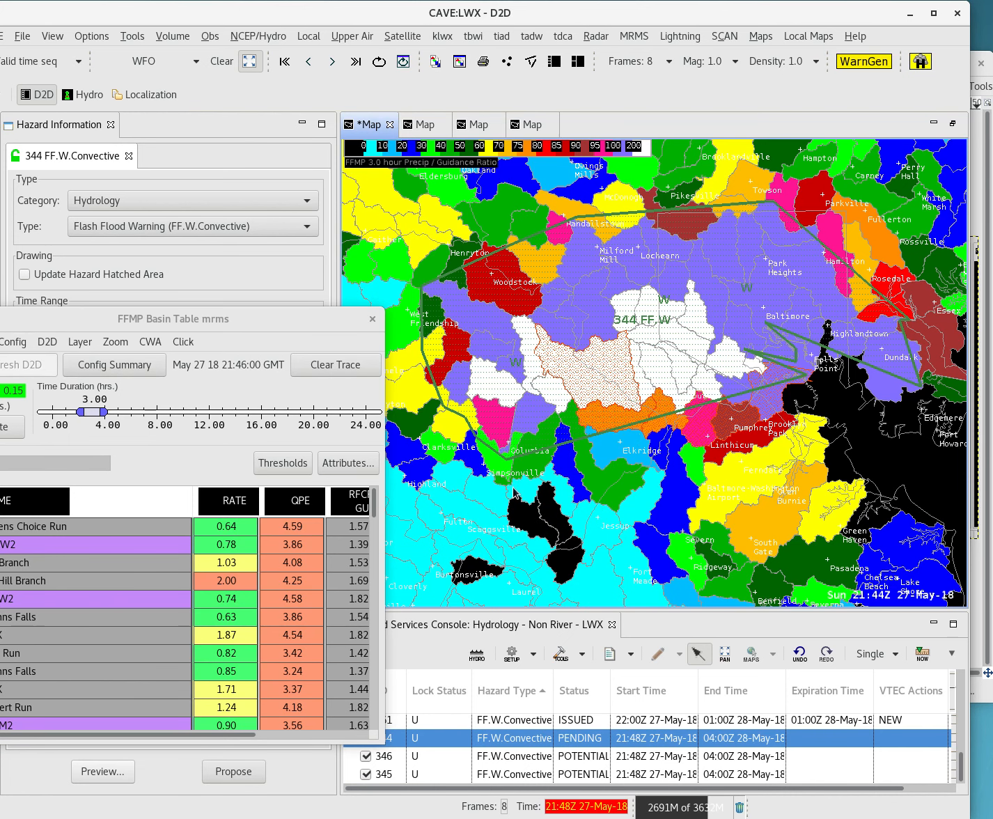
Show the product legends and make the Hazard Services layer editable
{"action": "right_click", "coordinate": [874, 515]}
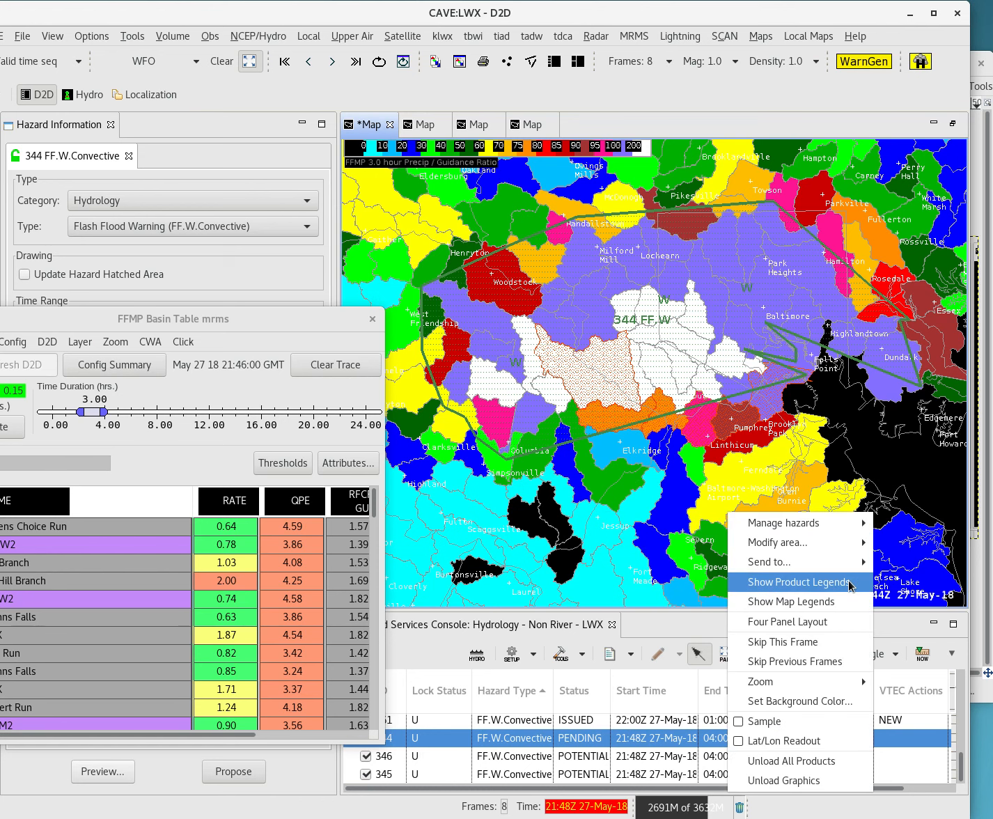
{"action": "left_click", "coordinate": [849, 581]}
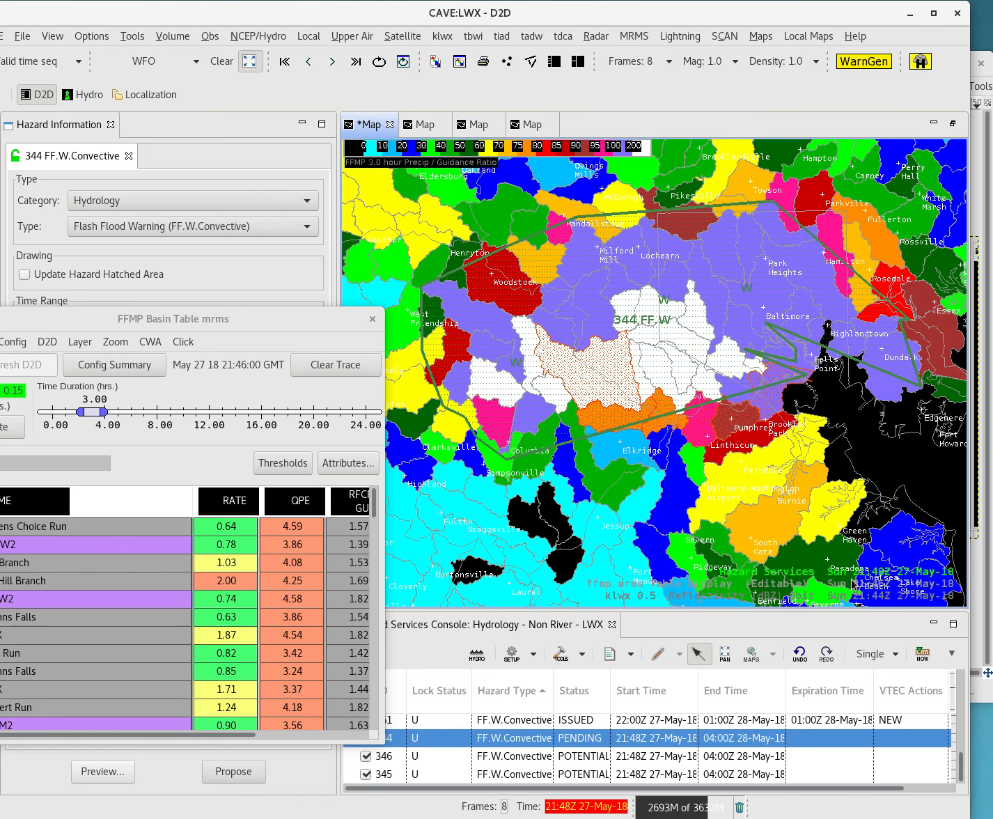
{"action": "left_click_drag", "start_coordinate": [774, 574], "coordinate": [771, 573]}
{"action": "middle_click", "coordinate": [769, 569]}
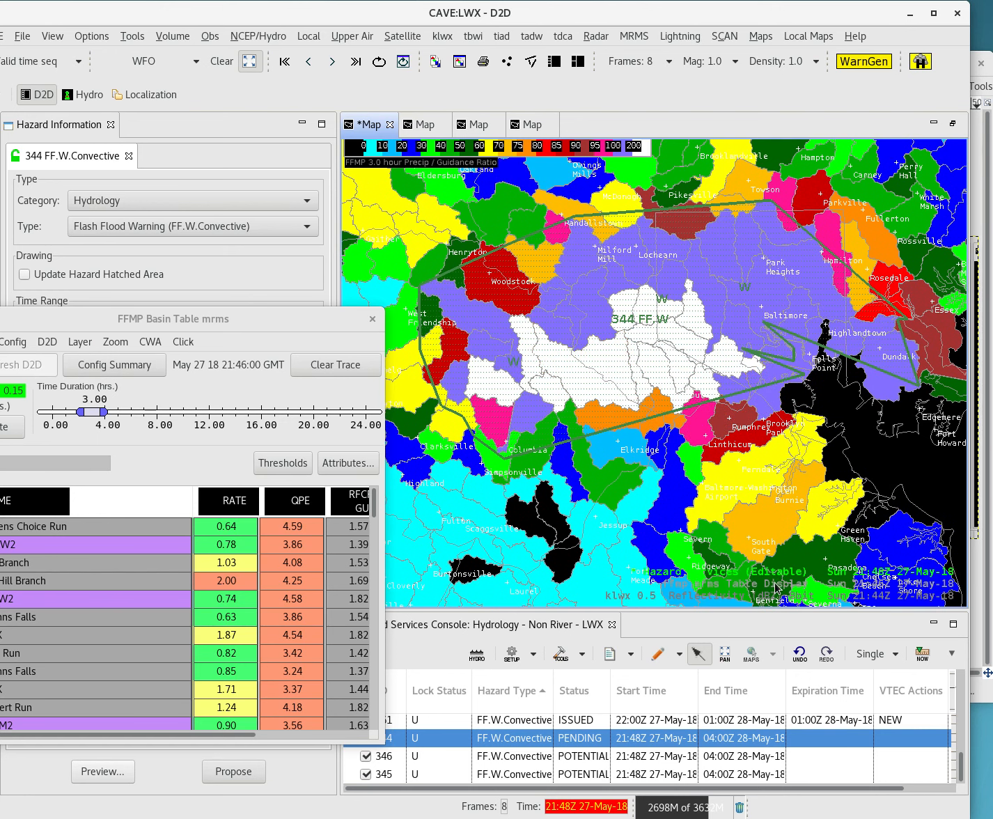
{"action": "middle_click", "coordinate": [773, 585]}
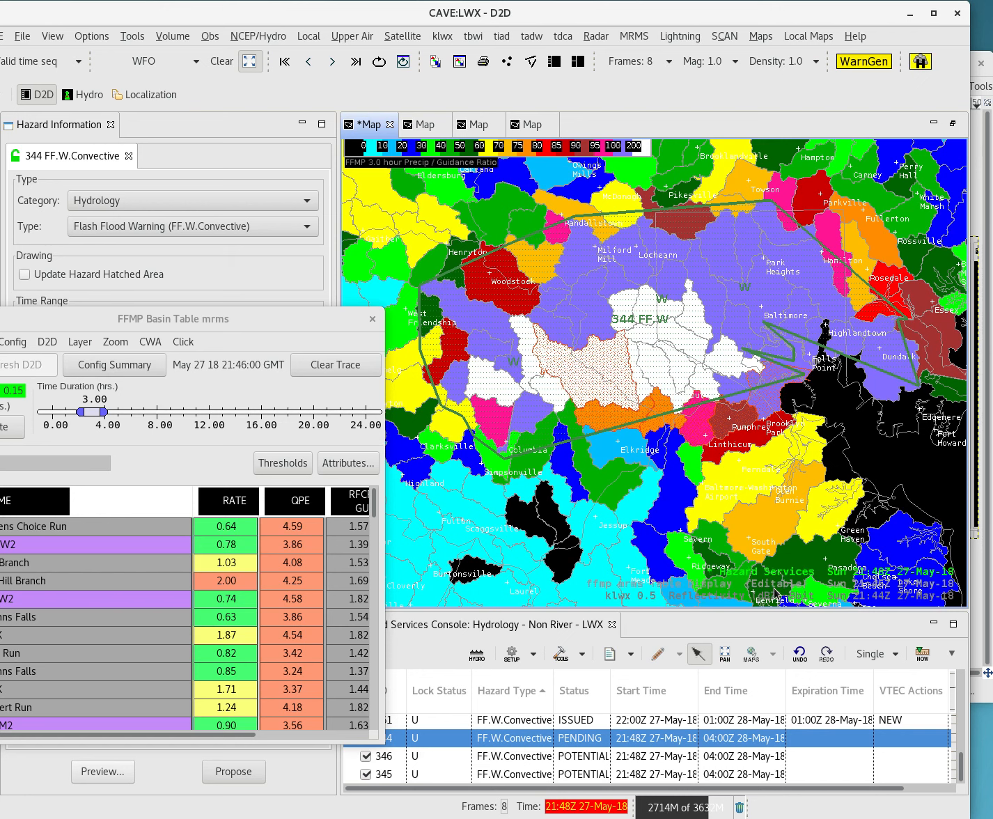
{"action": "right_click", "coordinate": [777, 574]}
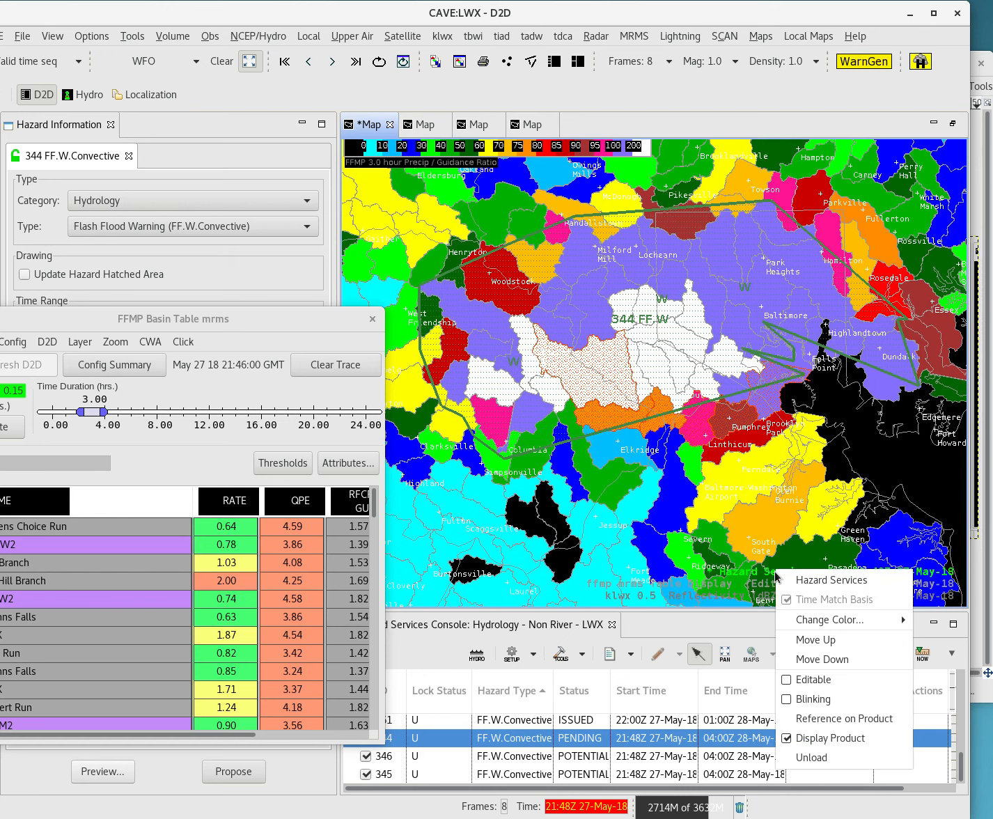
{"action": "left_click", "coordinate": [813, 679]}
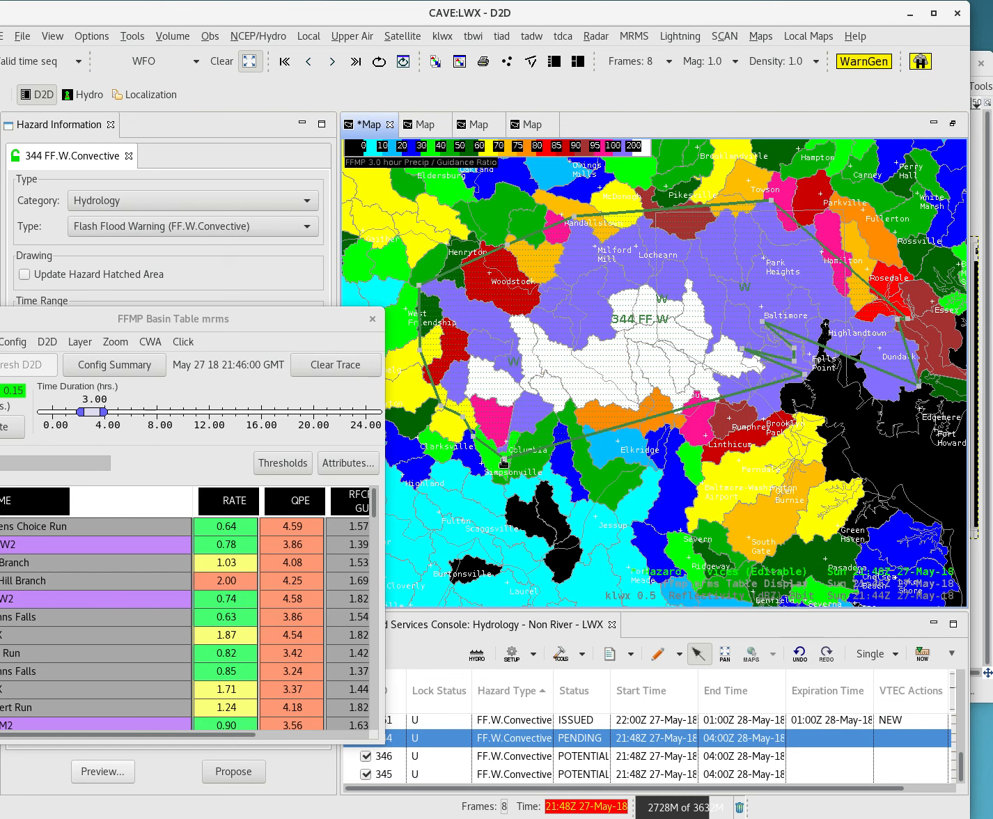
Extend event 344's southwestern outline past Simpsonville to Fulton and trace downstream from the basin north of Clarksville
{"action": "left_click_drag", "start_coordinate": [503, 460], "coordinate": [493, 508]}
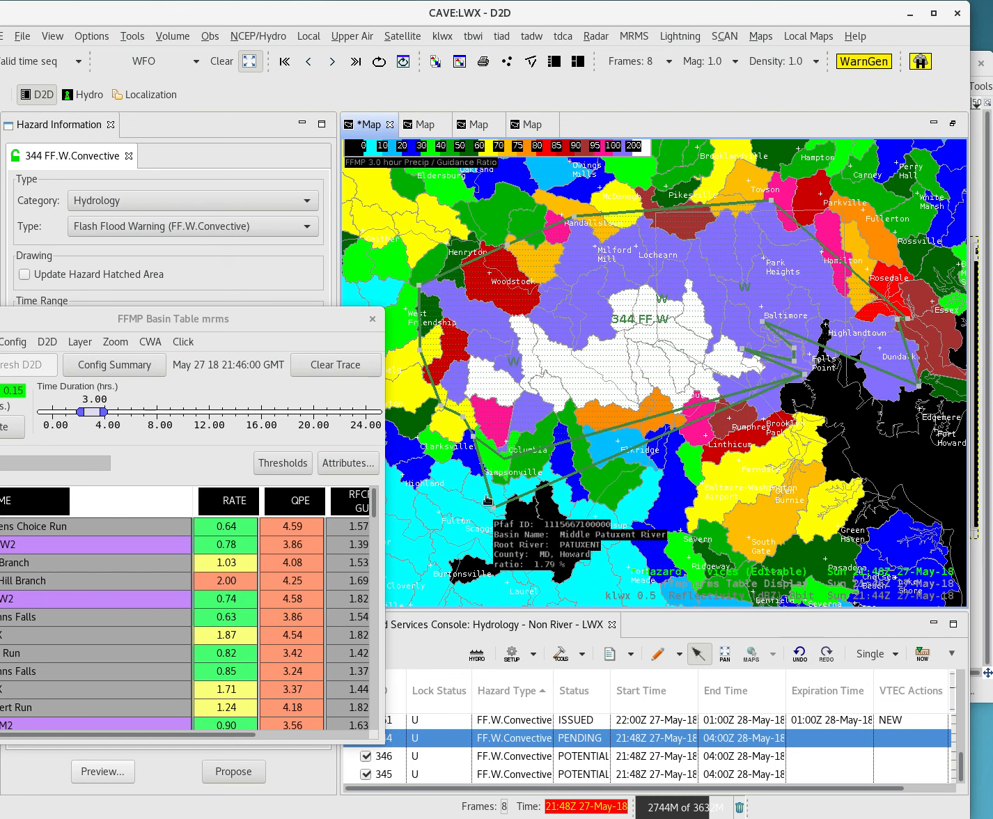
{"action": "left_click_drag", "start_coordinate": [441, 408], "coordinate": [456, 515]}
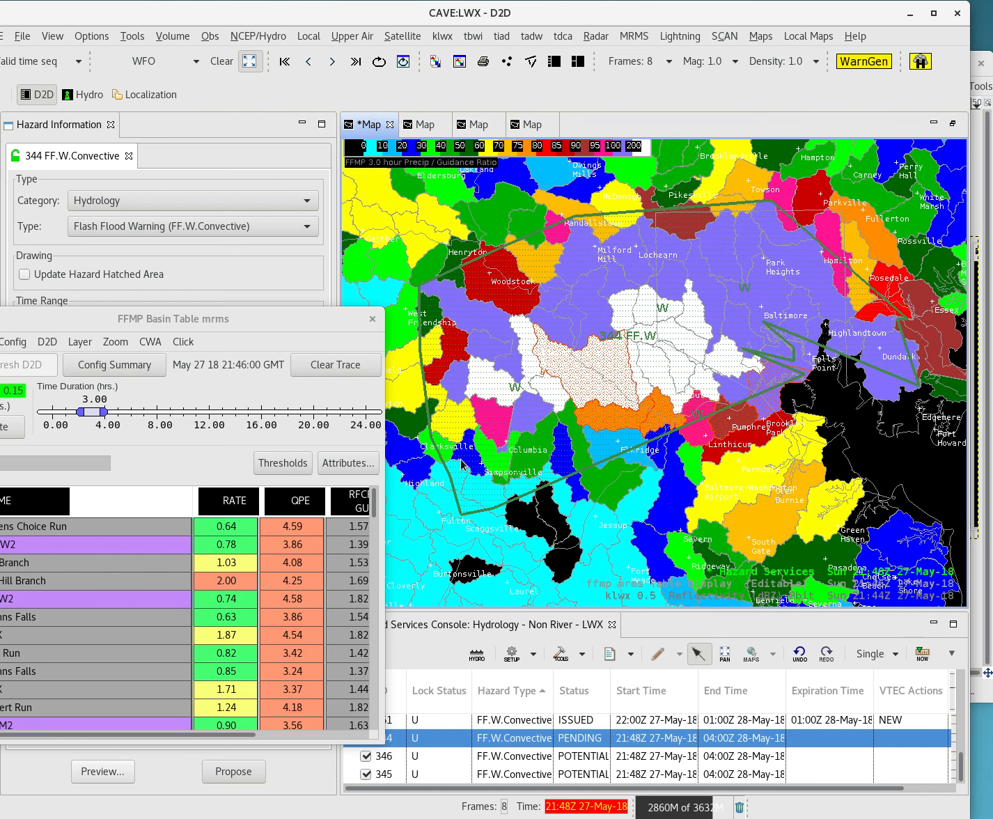
{"action": "left_click", "coordinate": [458, 421]}
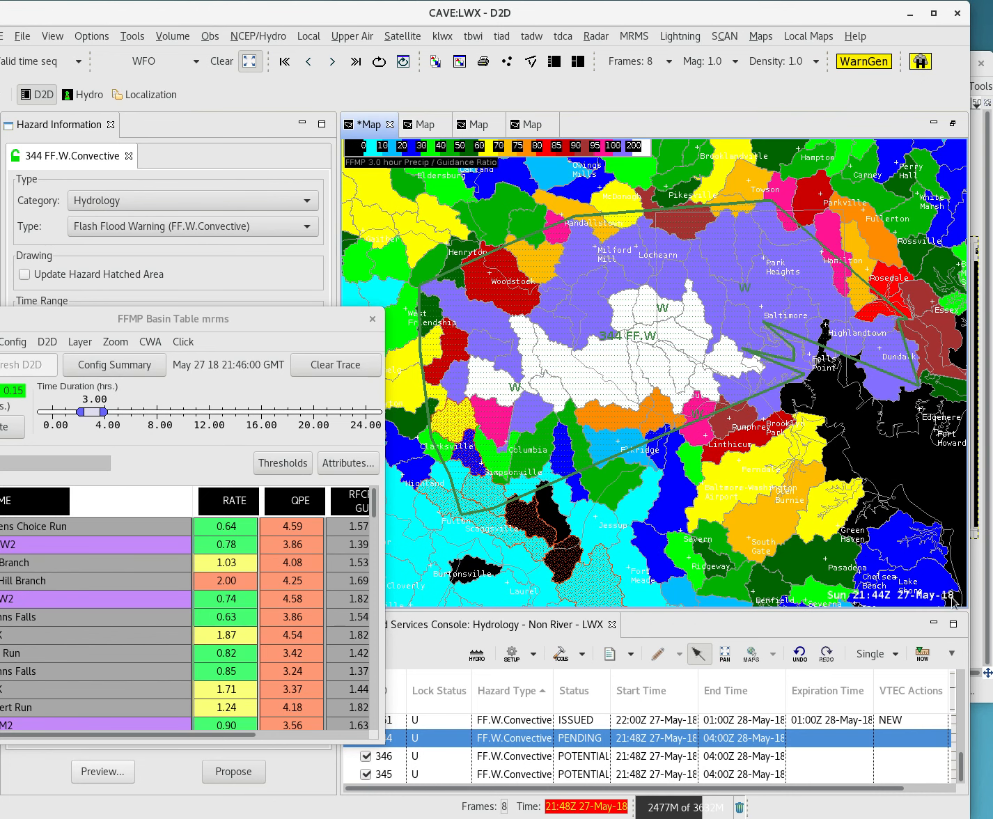
Make the Hazard Services layer editable and reshape event 344's southern edge from Simpsonville north to Columbia, then below Elkridge to Brooklyn Park
{"action": "right_click", "coordinate": [889, 563]}
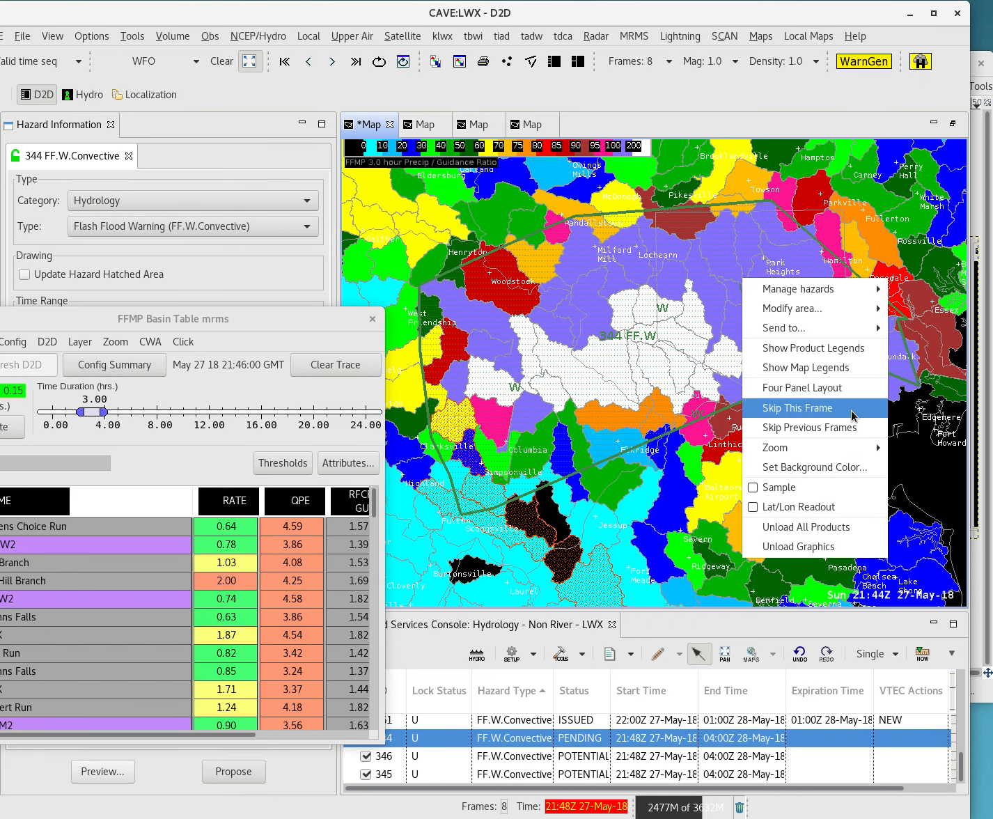
{"action": "left_click", "coordinate": [849, 355]}
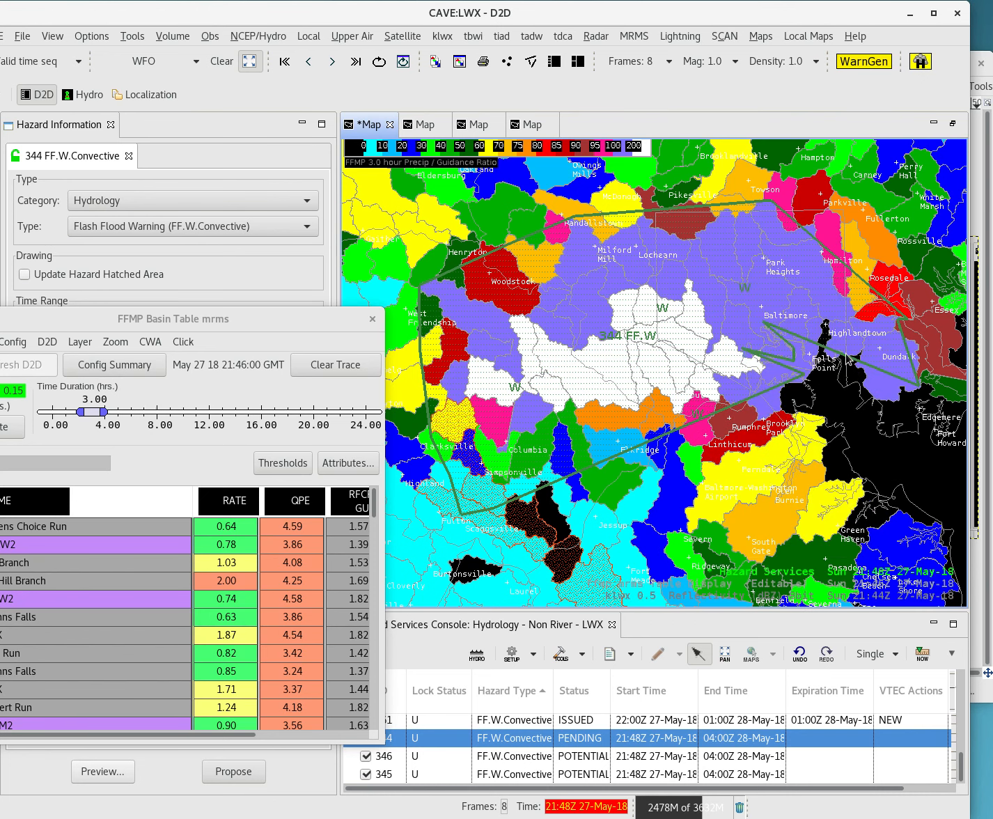
{"action": "middle_click", "coordinate": [747, 574]}
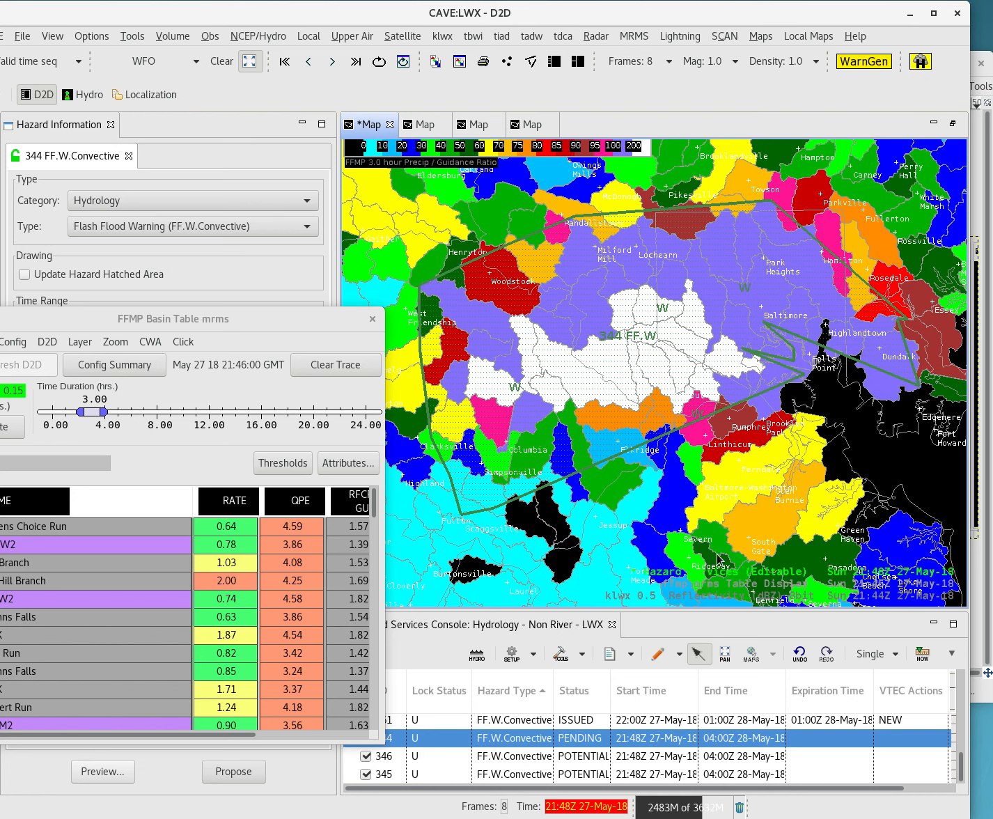
{"action": "left_click", "coordinate": [550, 486]}
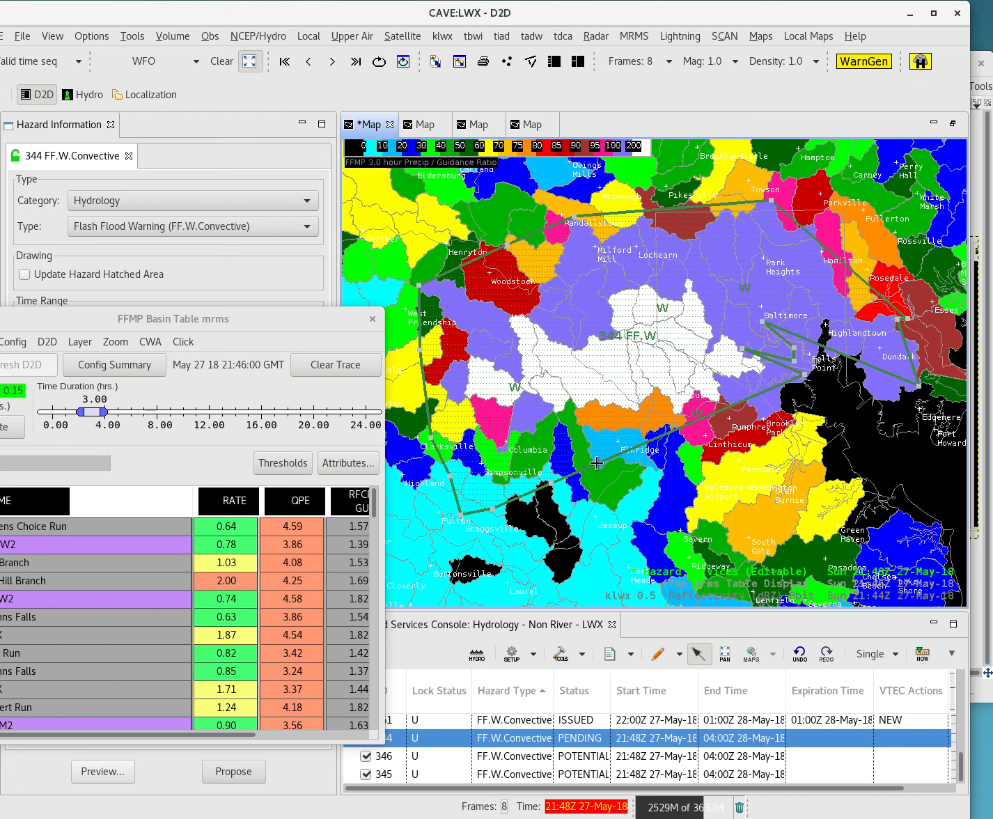
{"action": "left_click_drag", "start_coordinate": [598, 467], "coordinate": [559, 435]}
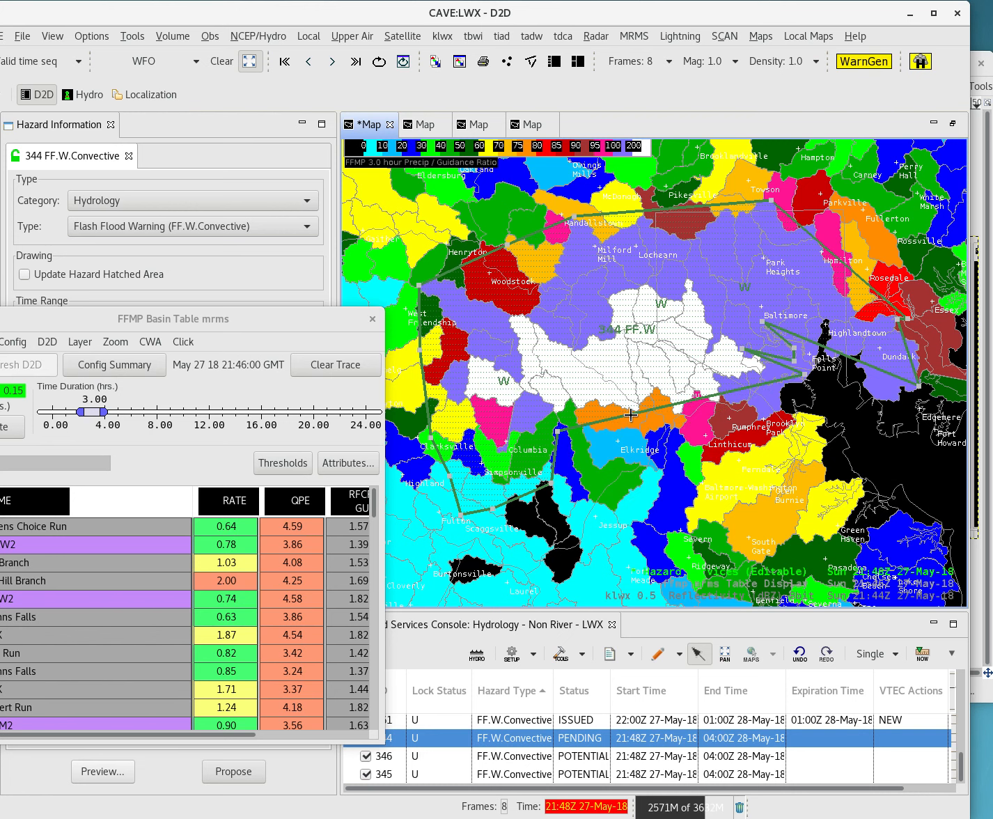
{"action": "left_click_drag", "start_coordinate": [632, 418], "coordinate": [637, 437]}
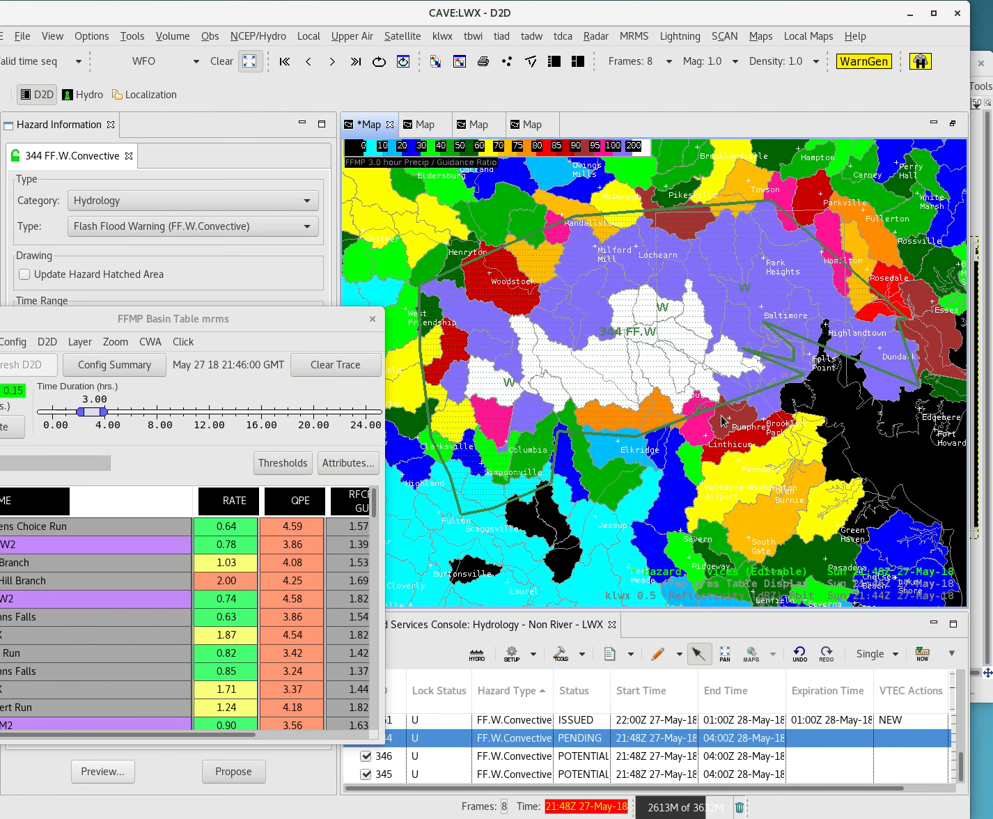
{"action": "left_click_drag", "start_coordinate": [713, 416], "coordinate": [785, 426]}
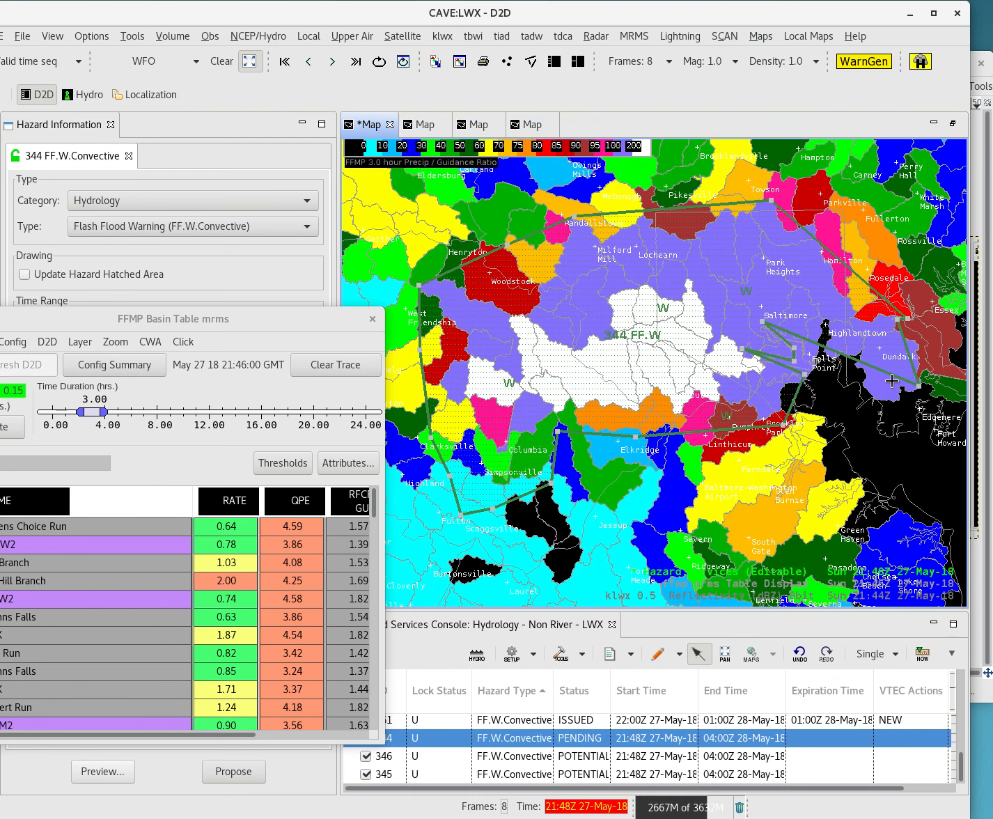
Extend event 344's eastern edge around Dundalk and Essex toward Baltimore Martin
{"action": "left_click_drag", "start_coordinate": [890, 378], "coordinate": [879, 408]}
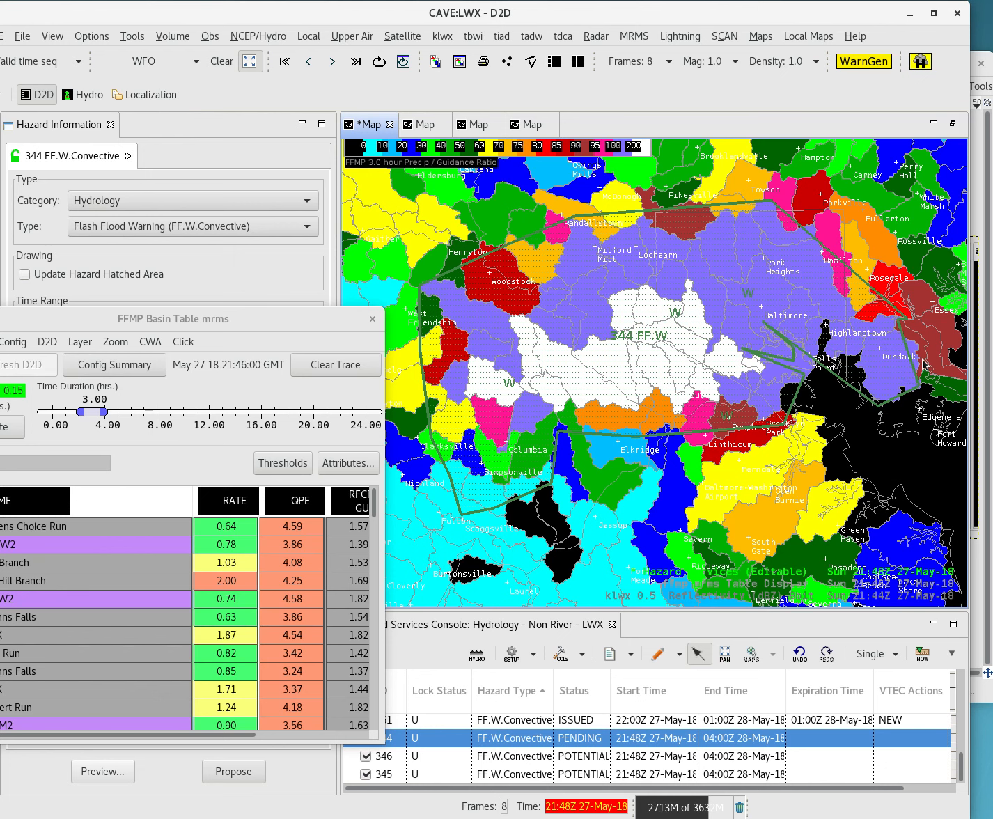
{"action": "mouse_move", "coordinate": [898, 321]}
{"action": "left_mouse_down"}
{"action": "mouse_move", "coordinate": [961, 356]}
{"action": "mouse_move", "coordinate": [948, 355]}
{"action": "left_mouse_up"}
{"action": "left_click_drag", "start_coordinate": [930, 283], "coordinate": [891, 261]}
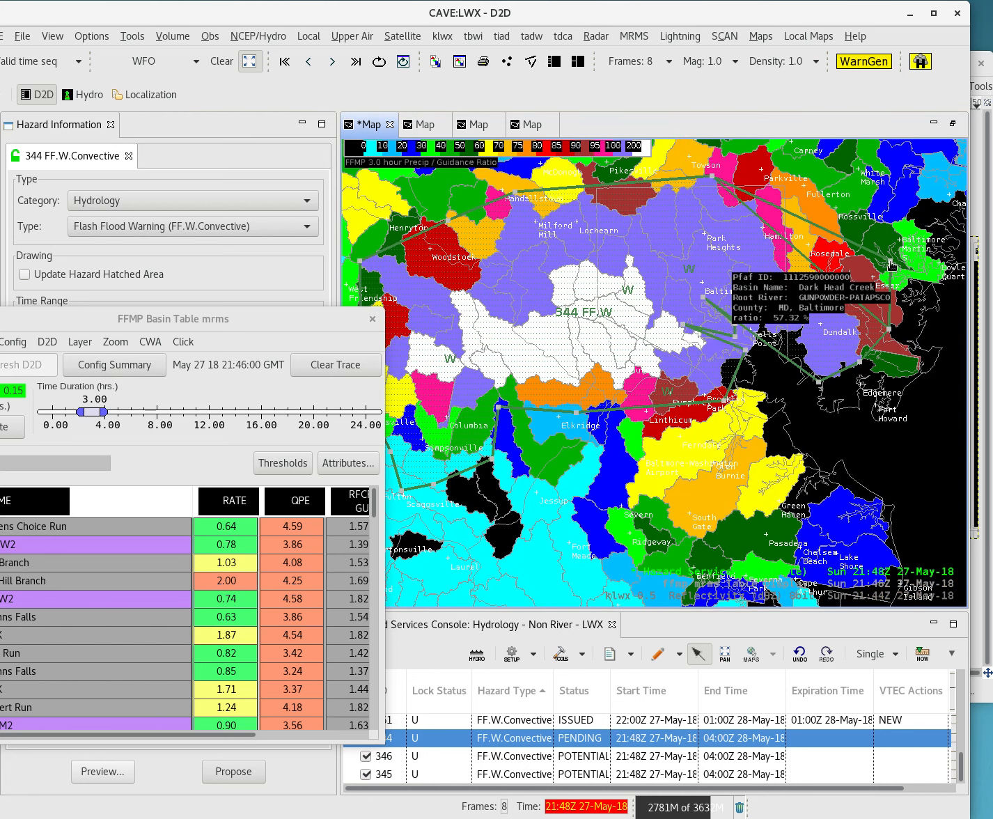
{"action": "left_click_drag", "start_coordinate": [891, 331], "coordinate": [907, 349]}
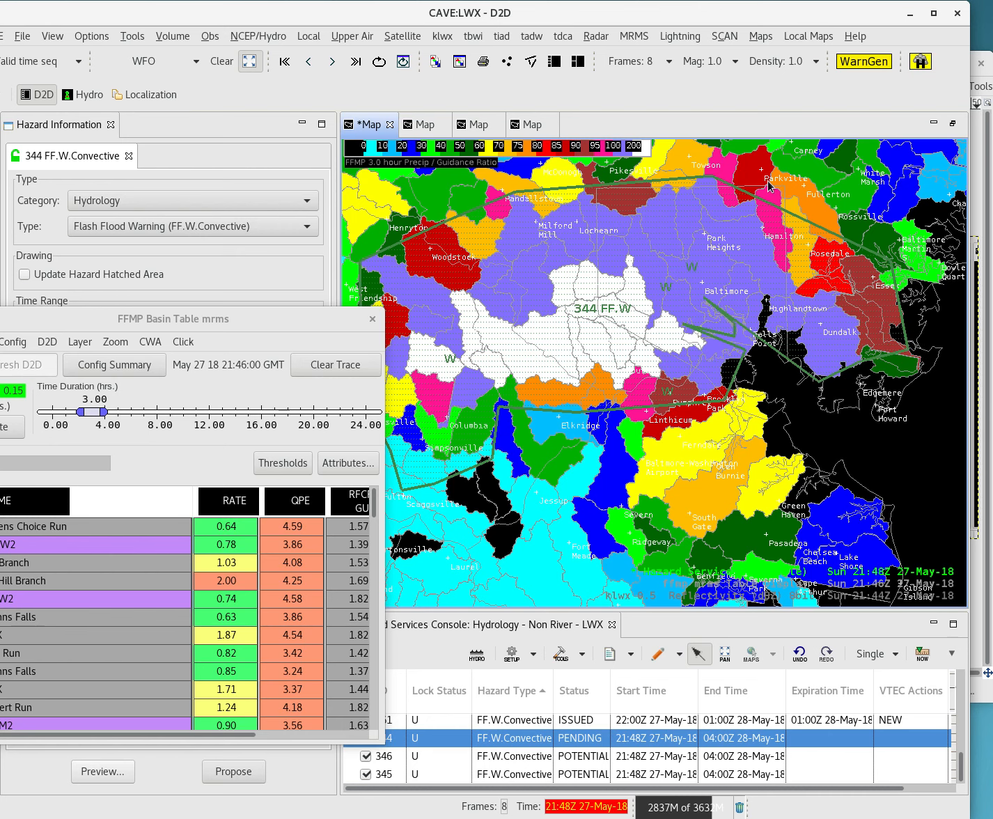
Compare event 344's whole outline and its surroundings with the klwx 0.5 reflectivity
{"action": "left_click_drag", "start_coordinate": [535, 515], "coordinate": [657, 481]}
{"action": "scroll", "coordinate": [669, 489], "scroll_direction": "down", "scroll_amount": 1}
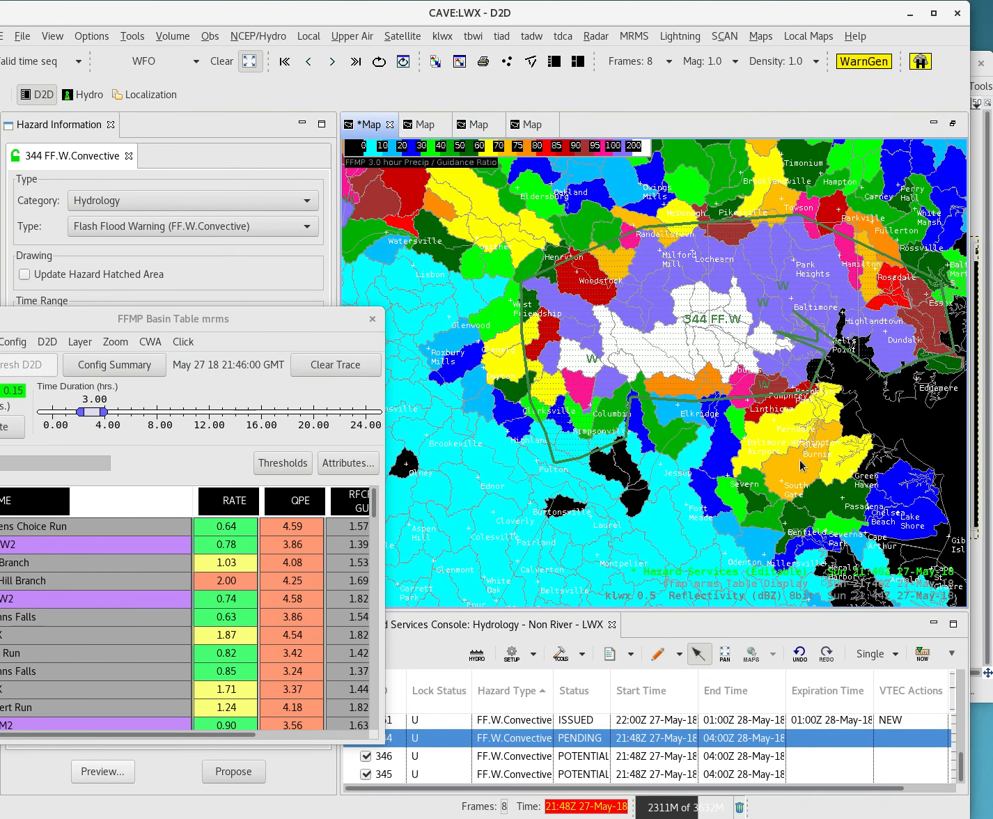
{"action": "left_click_drag", "start_coordinate": [799, 459], "coordinate": [767, 505]}
{"action": "scroll", "coordinate": [762, 496], "scroll_direction": "down", "scroll_amount": 2}
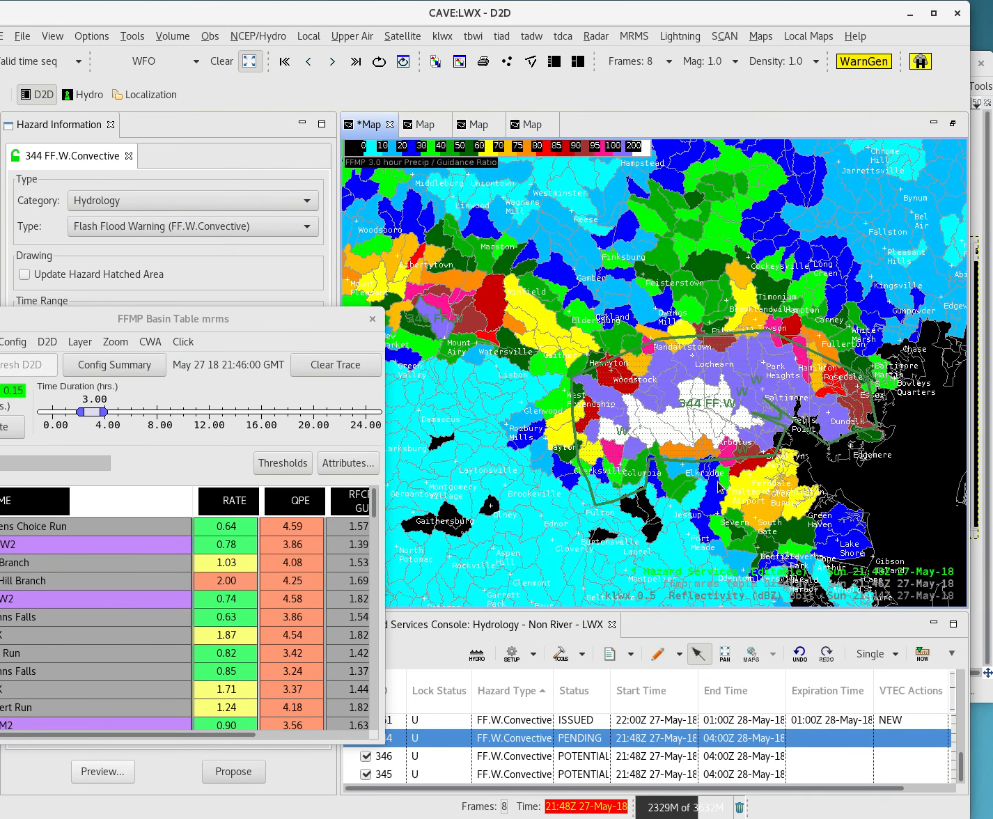
{"action": "left_click", "coordinate": [702, 587]}
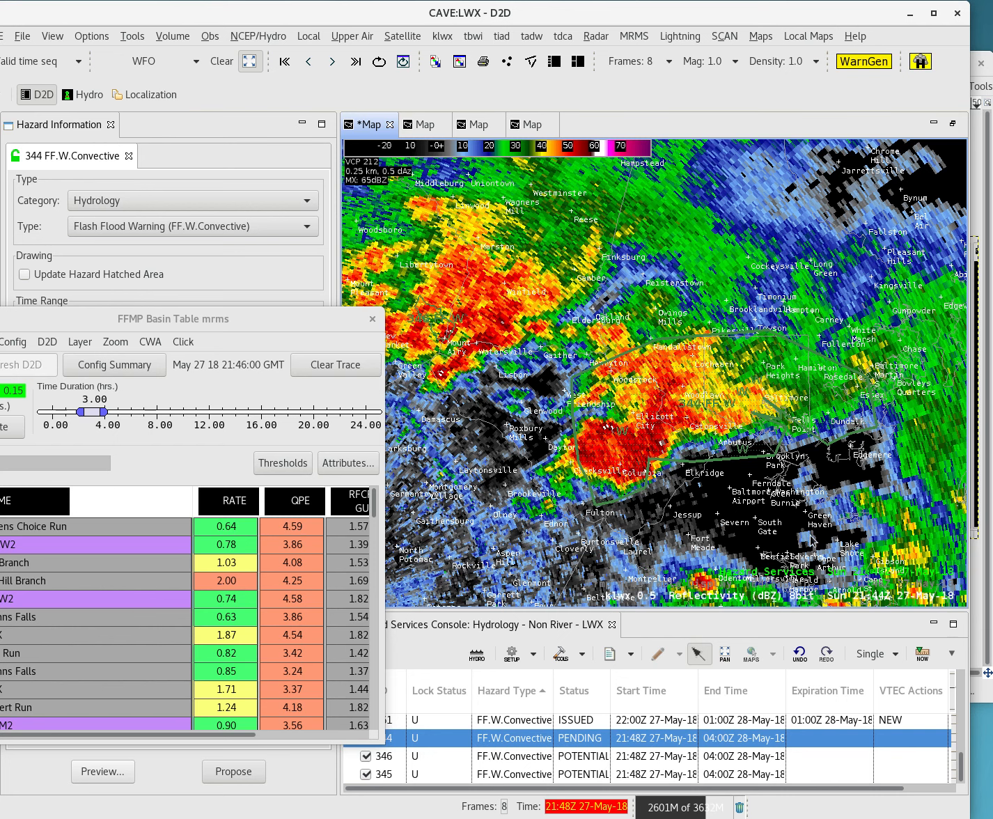
{"action": "left_click", "coordinate": [737, 598]}
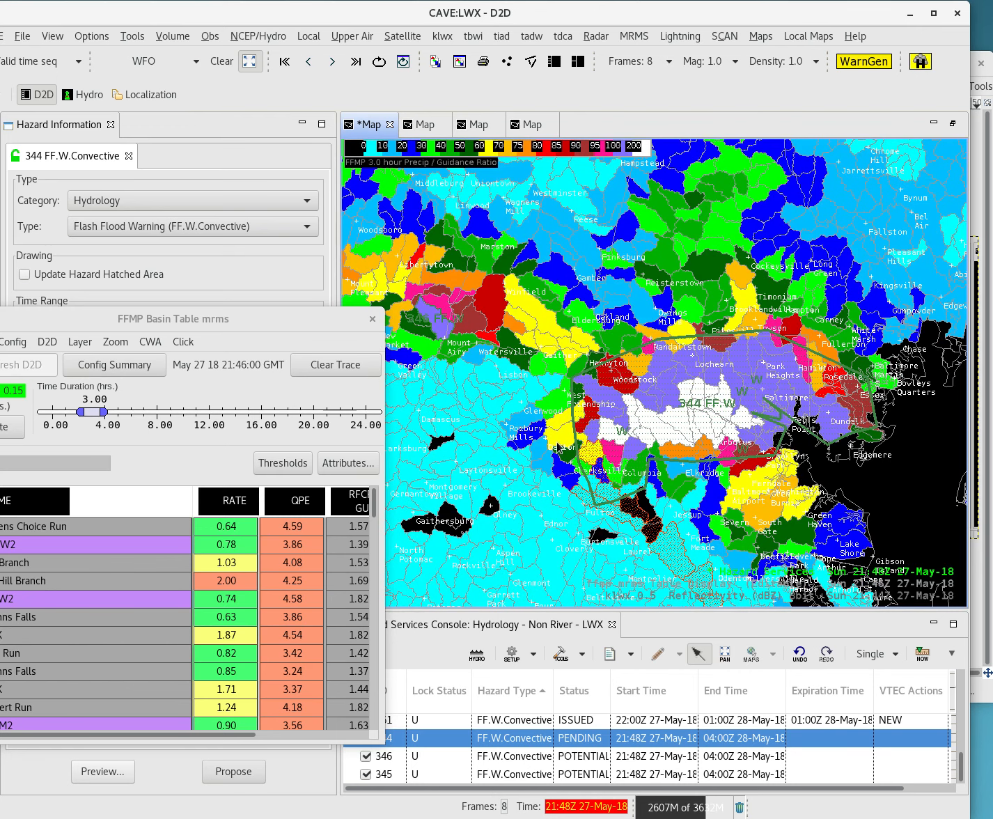
Switch the FFMP map display from ratio to qpe to show the 3-hour precipitation accumulation
{"action": "left_click", "coordinate": [45, 342]}
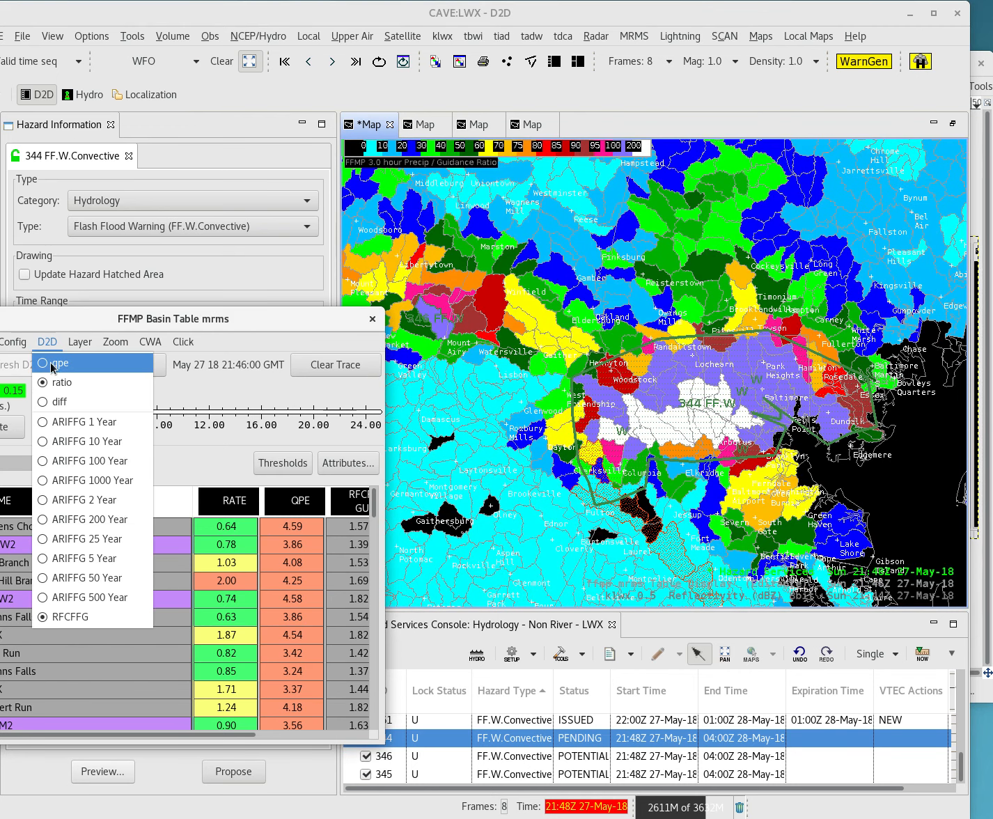
{"action": "left_click", "coordinate": [56, 361]}
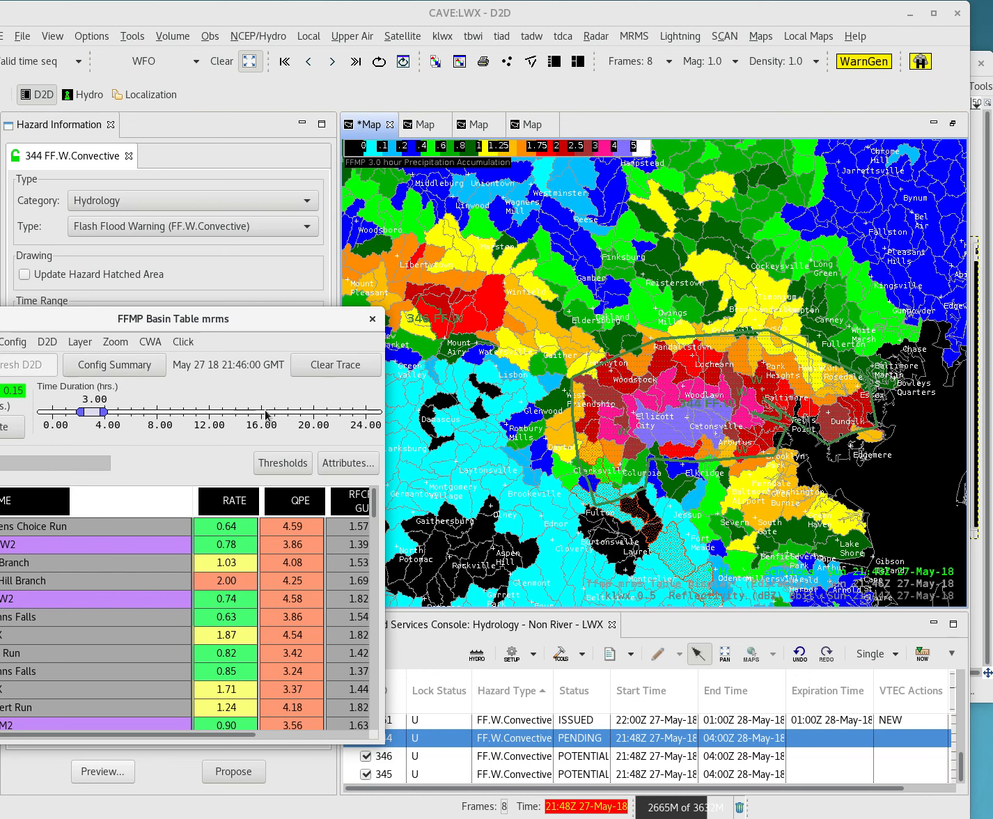
{"action": "left_click", "coordinate": [49, 343]}
{"action": "left_click", "coordinate": [45, 317]}
{"action": "left_click", "coordinate": [494, 354]}
{"action": "left_click_drag", "start_coordinate": [494, 357], "coordinate": [542, 356]}
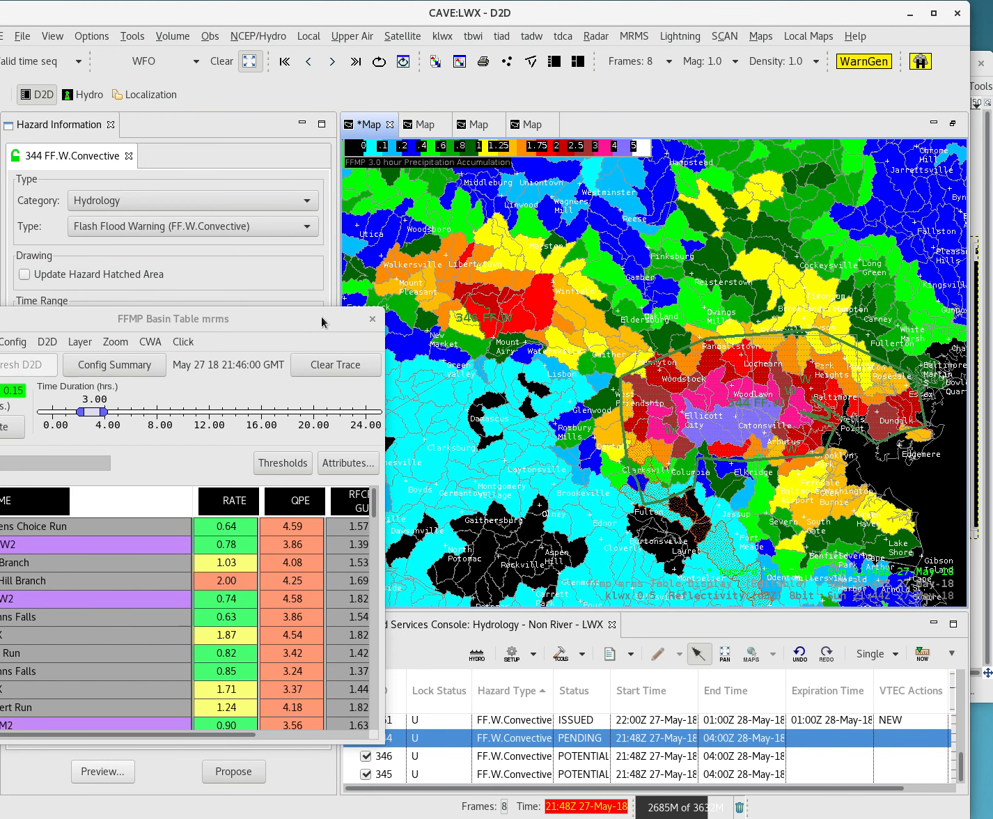
Move the FFMP basin table off the hazard details and set event 344's duration to 5 hrs
{"action": "left_click_drag", "start_coordinate": [321, 316], "coordinate": [0, 284]}
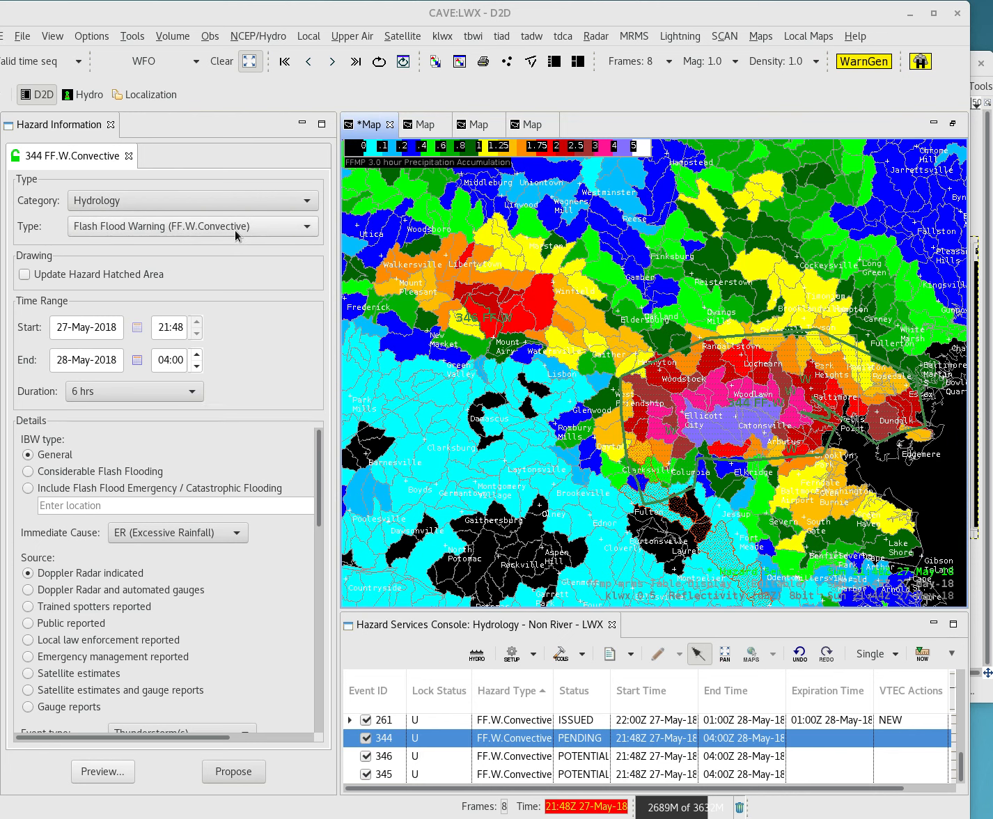
{"action": "left_click", "coordinate": [133, 394]}
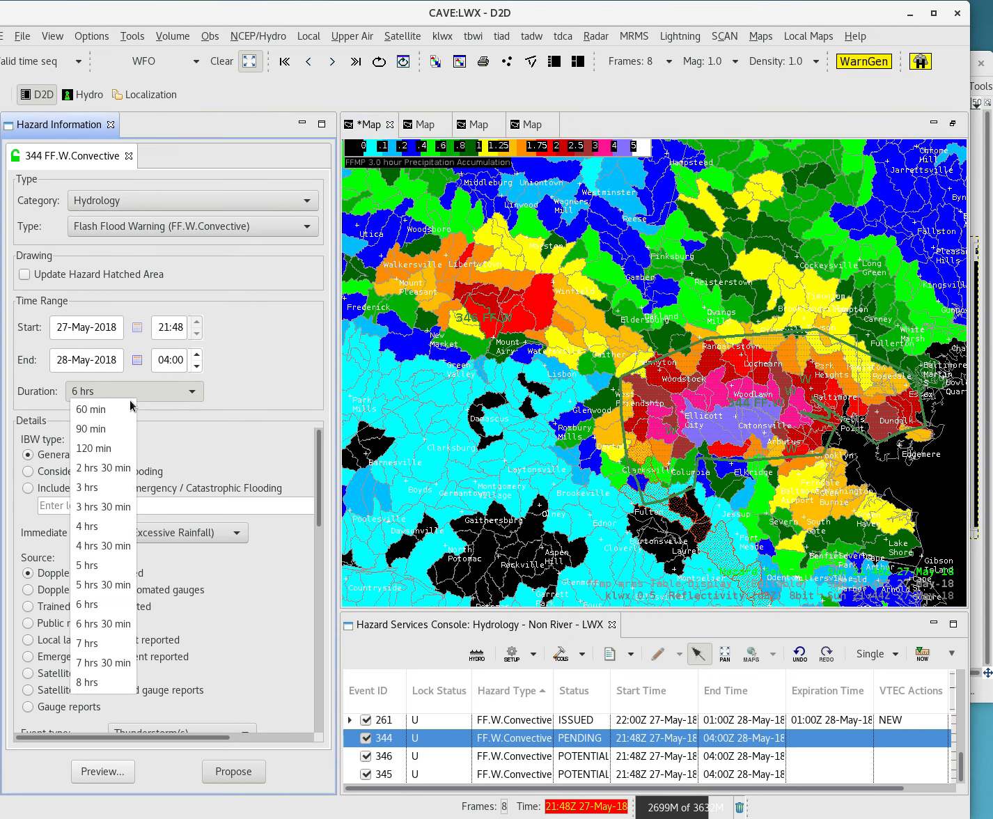
{"action": "left_click", "coordinate": [106, 567]}
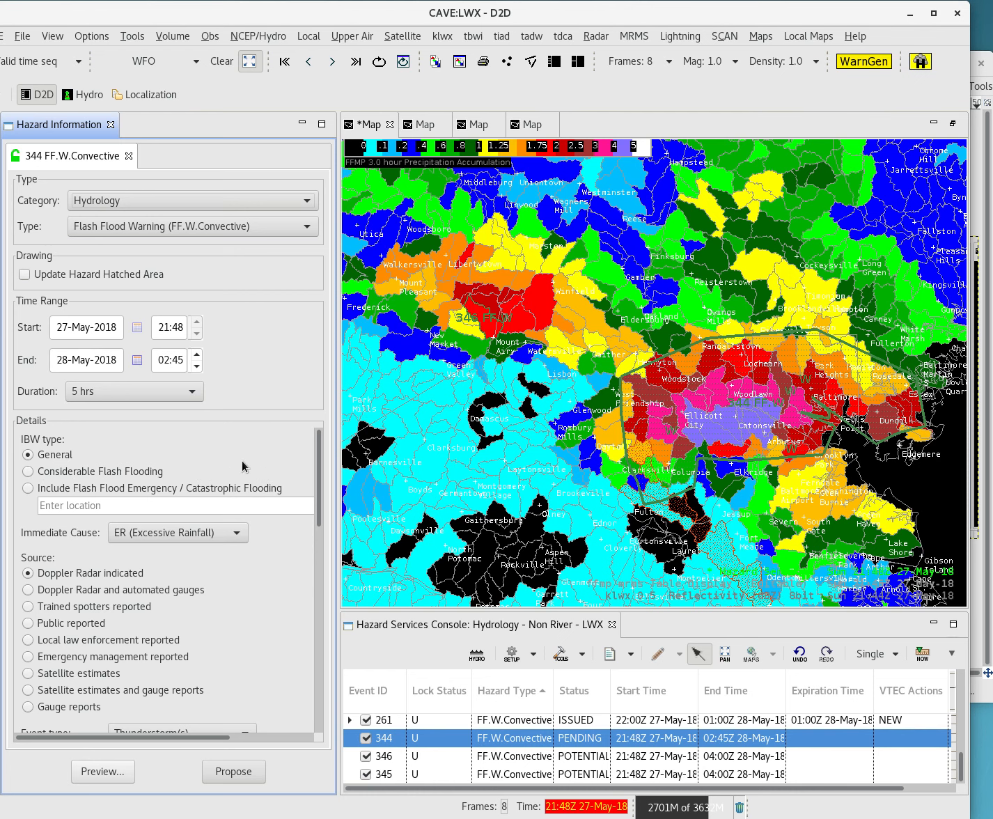
Examine reflectivity, event 344's bare outline and FFMP accumulation around Clarksville, Ellicott City and Baltimore to choose the basis location
{"action": "scroll", "coordinate": [242, 460], "scroll_direction": "down", "scroll_amount": 3}
{"action": "scroll", "coordinate": [241, 503], "scroll_direction": "down", "scroll_amount": 5}
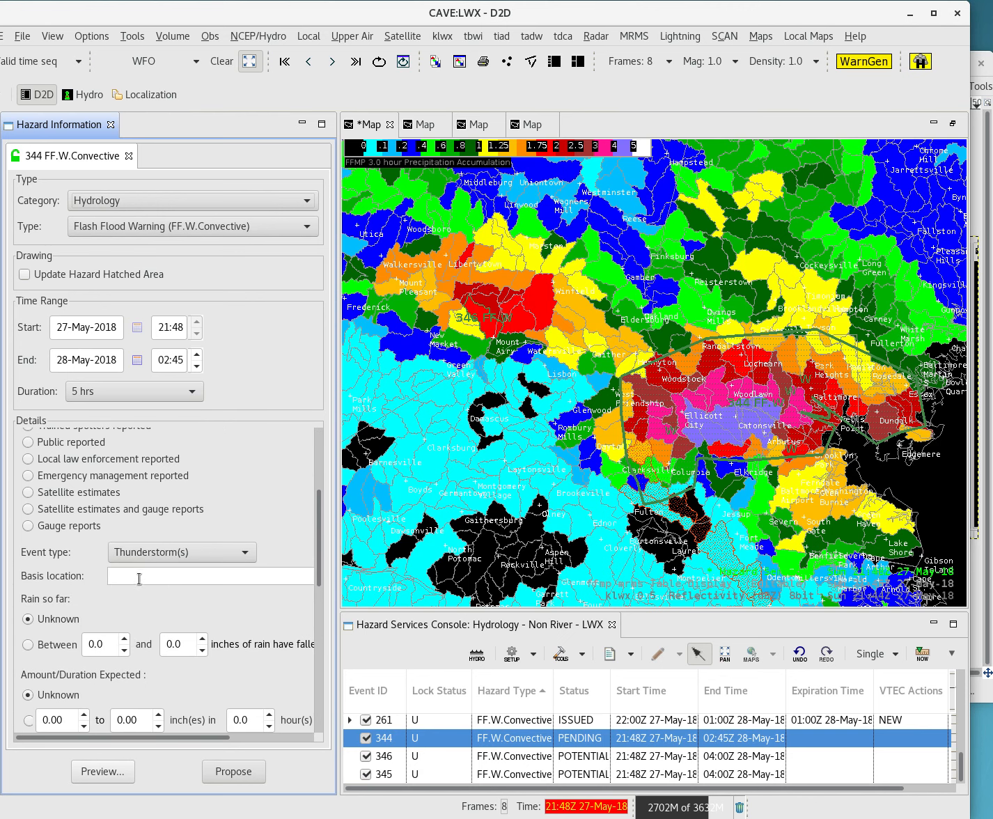
{"action": "left_click", "coordinate": [140, 579]}
{"action": "scroll", "coordinate": [685, 447], "scroll_direction": "up", "scroll_amount": 2}
{"action": "scroll", "coordinate": [685, 447], "scroll_direction": "up", "scroll_amount": 1}
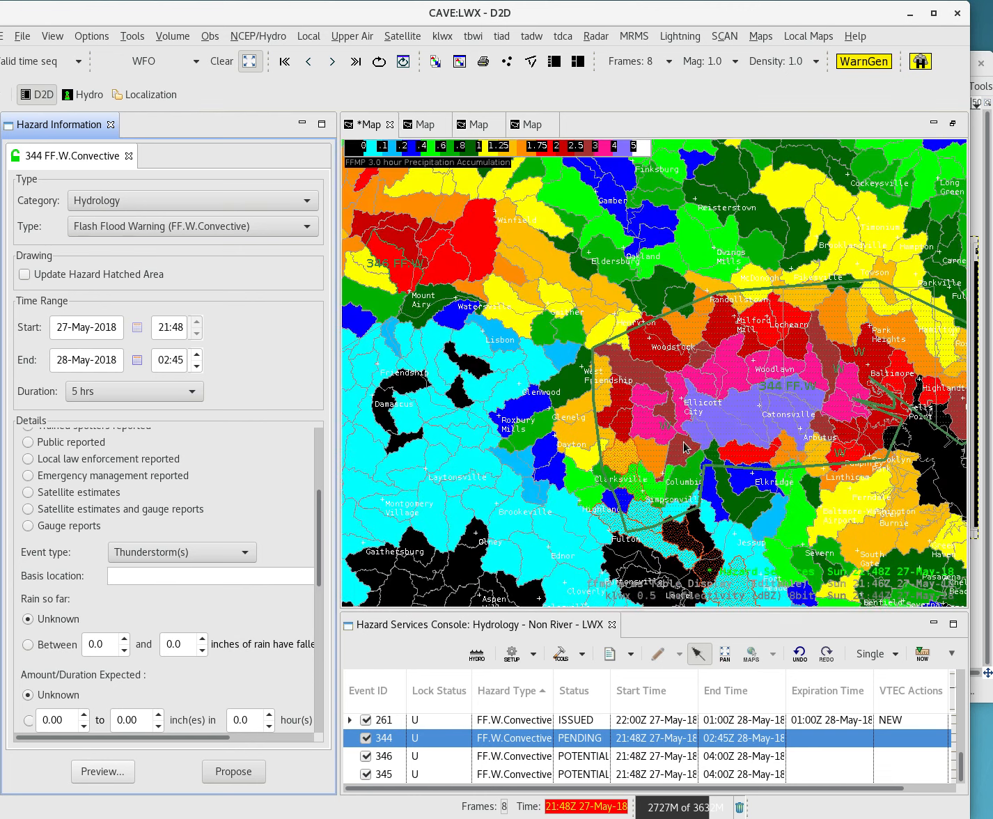
{"action": "scroll", "coordinate": [634, 460], "scroll_direction": "up", "scroll_amount": 1}
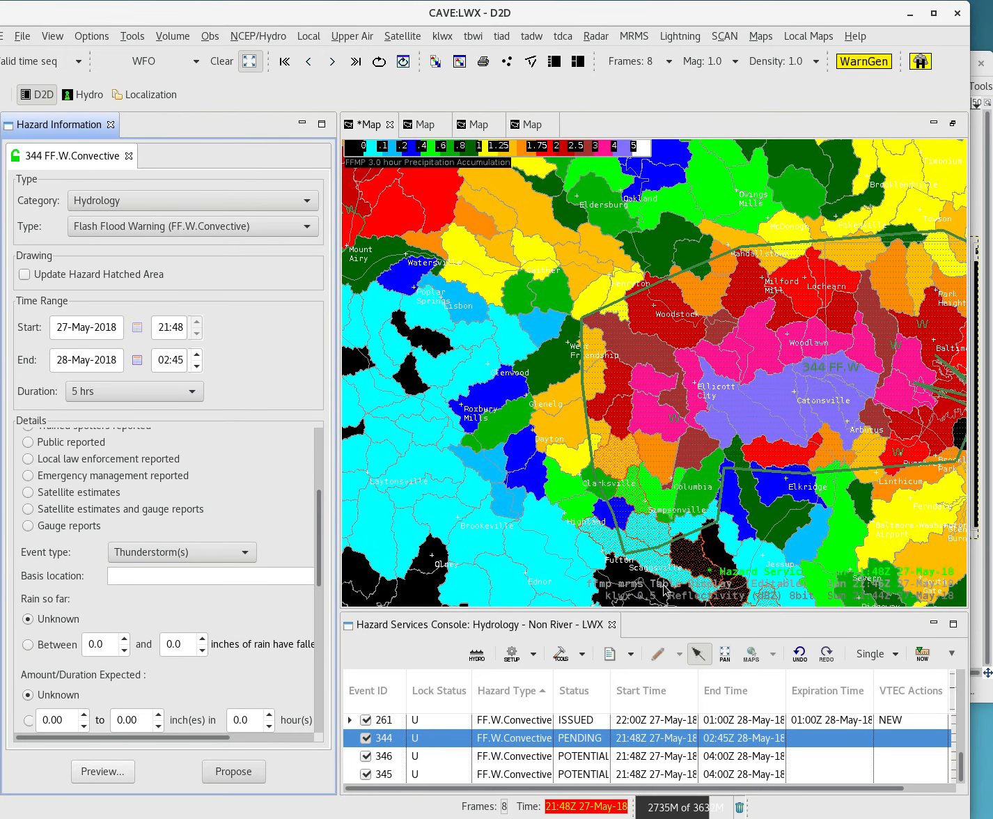
{"action": "left_click", "coordinate": [670, 587]}
{"action": "left_click", "coordinate": [688, 596]}
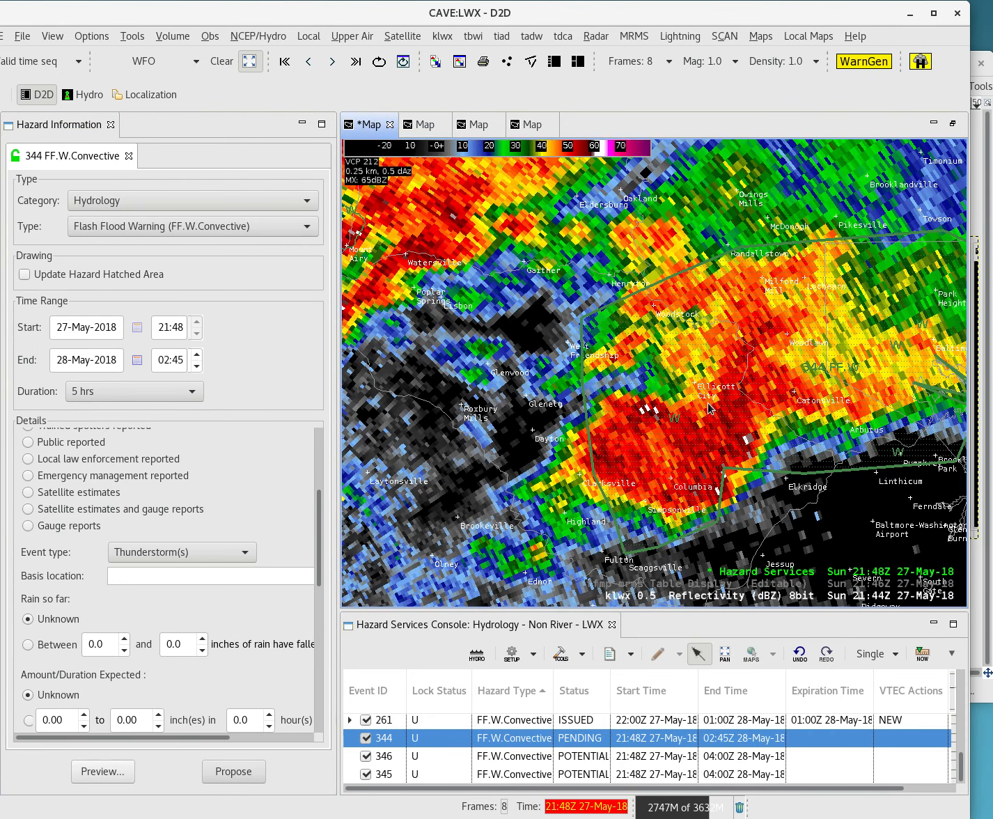
{"action": "left_click_drag", "start_coordinate": [908, 353], "coordinate": [797, 357]}
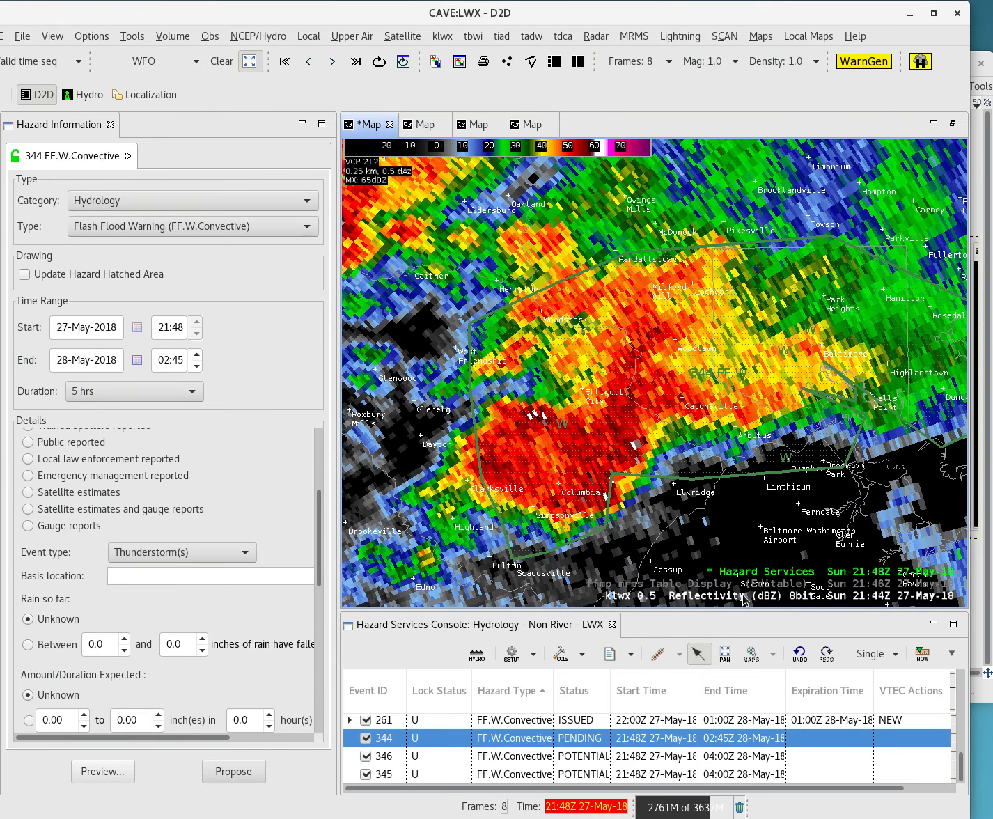
{"action": "left_click", "coordinate": [744, 597]}
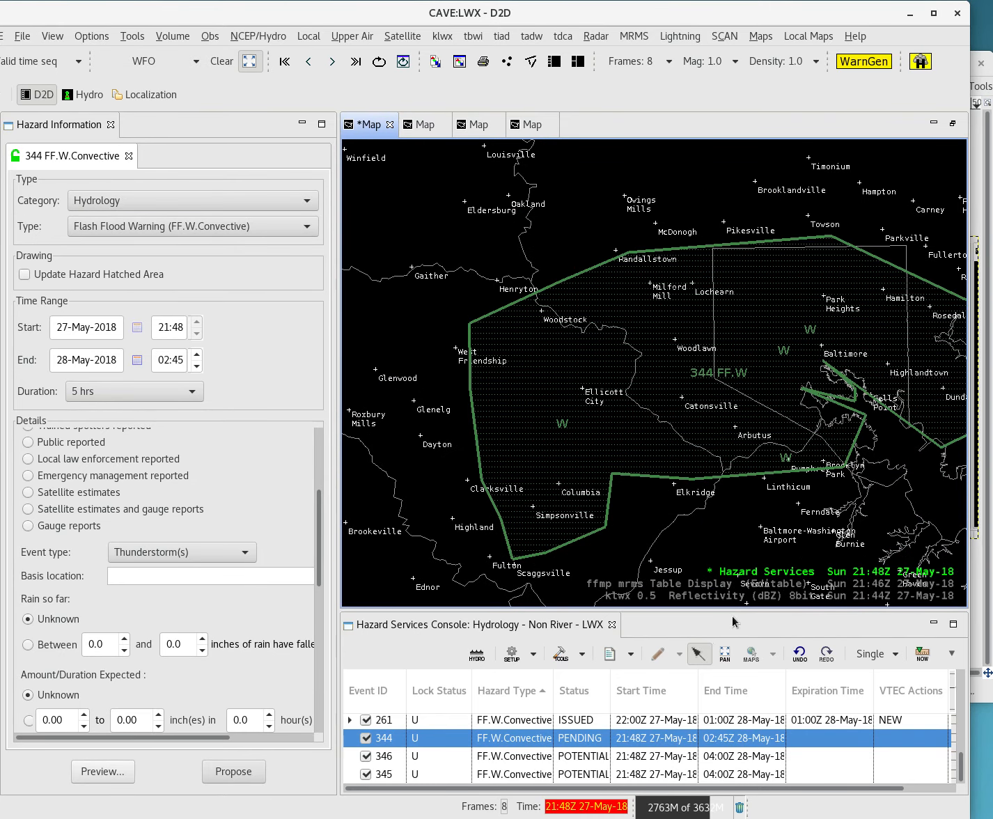
{"action": "left_click", "coordinate": [709, 588]}
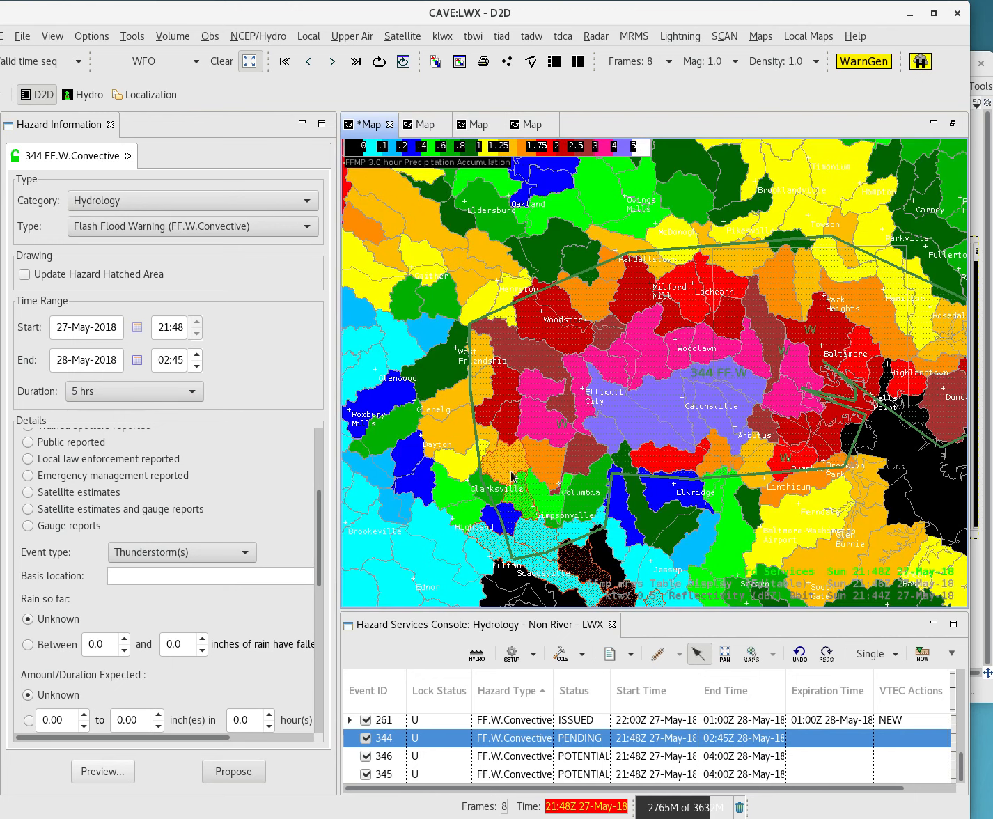
Enter "Clarksville to Ellicott City to Baltimor" as the basis location and set rain so far to between 2.0 and 4.0 inches
{"action": "left_click", "coordinate": [177, 573]}
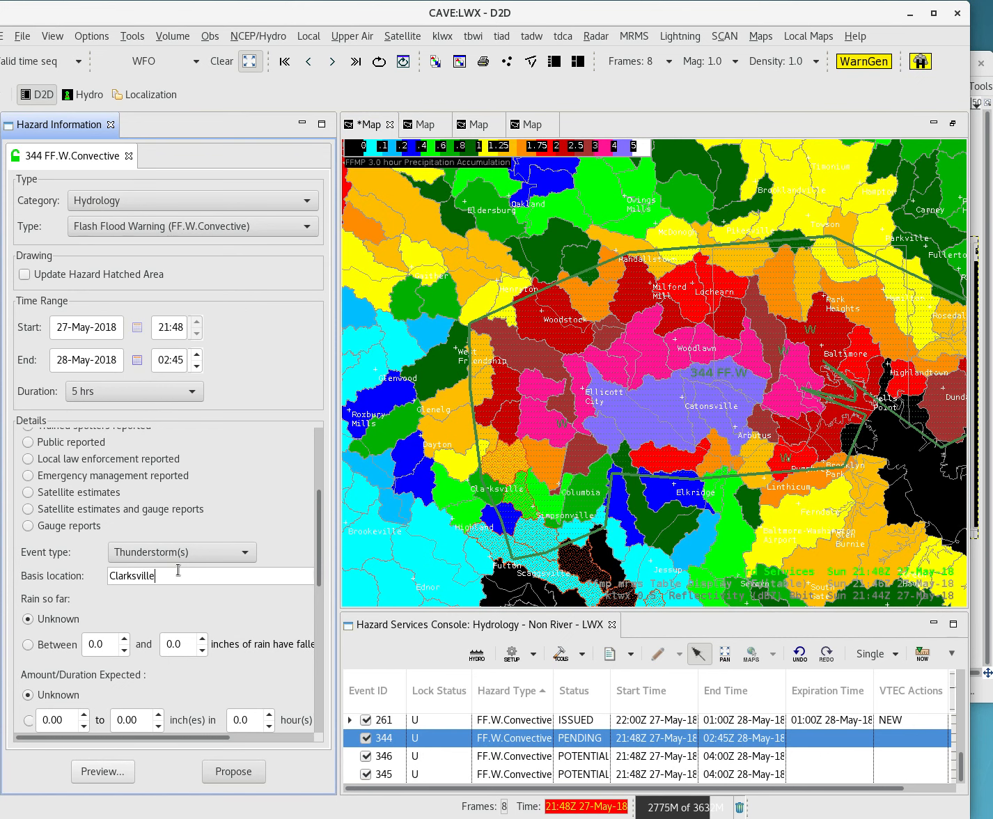
{"action": "type", "text": "Clarksville to Ellicott City to Bla"}
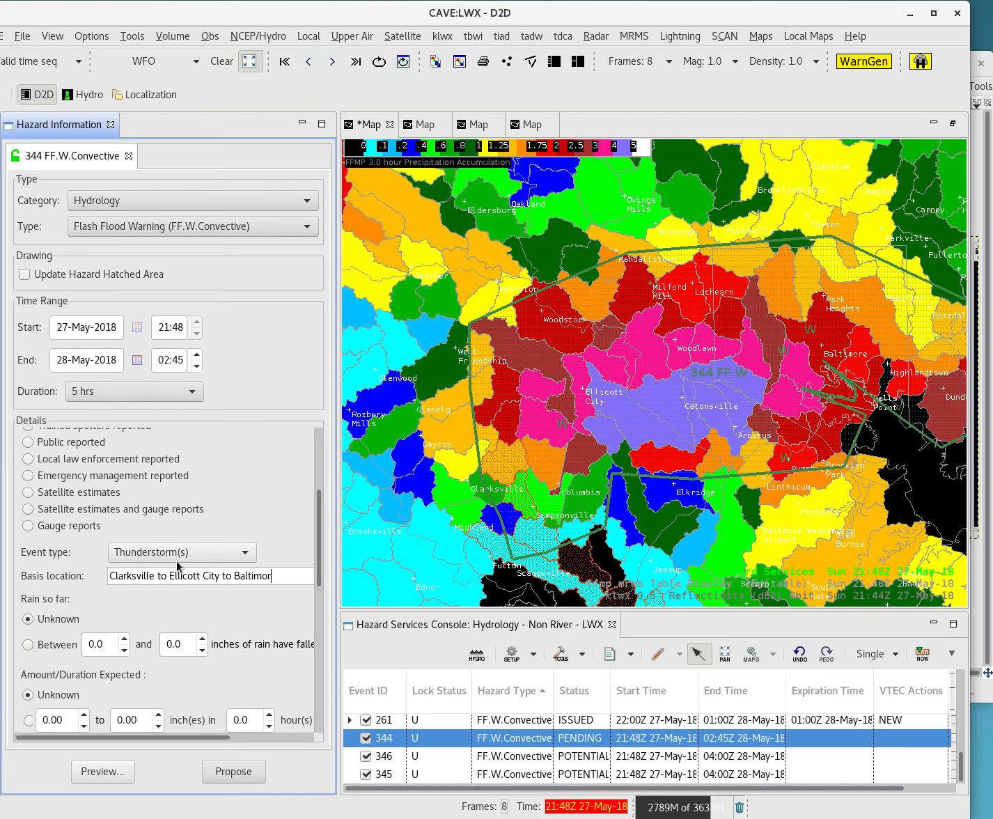
{"action": "scroll", "coordinate": [201, 566], "scroll_direction": "down", "scroll_amount": 2}
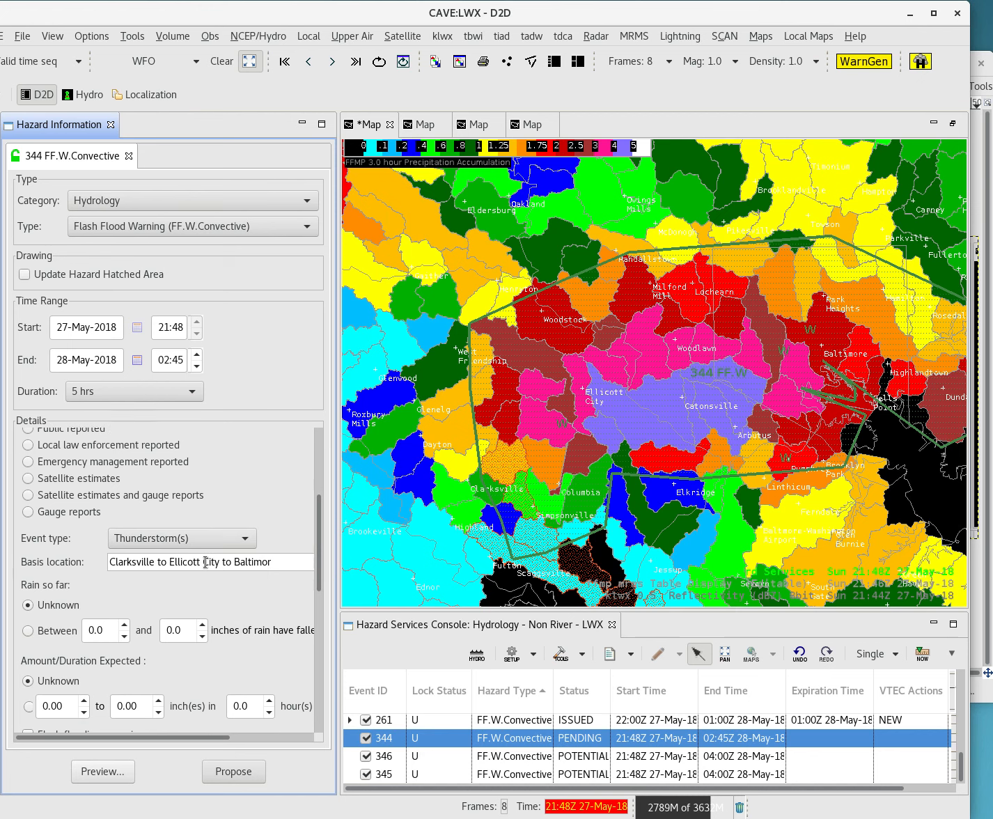
{"action": "scroll", "coordinate": [200, 568], "scroll_direction": "down", "scroll_amount": 3}
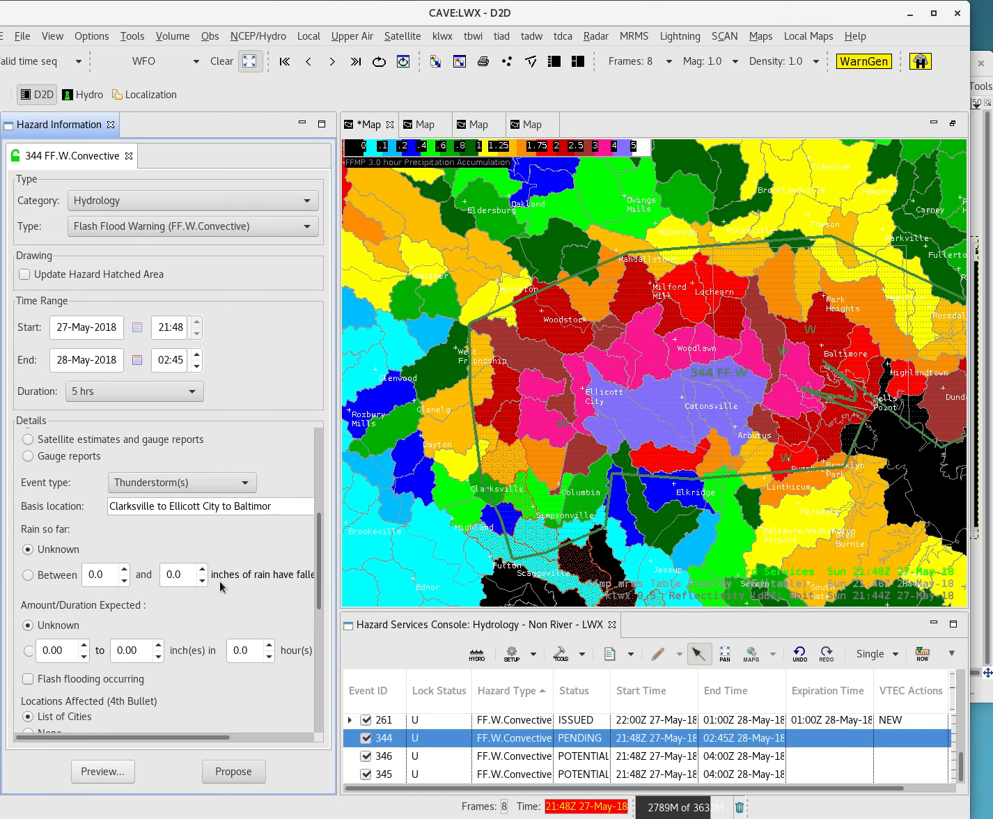
{"action": "left_click", "coordinate": [124, 570]}
{"action": "left_click", "coordinate": [124, 570]}
{"action": "left_click", "coordinate": [202, 568]}
{"action": "left_click", "coordinate": [202, 569]}
{"action": "left_click", "coordinate": [203, 569]}
Include additional expected rainfall of 1.0 to 2.0 inches in the warning's additional info
{"action": "scroll", "coordinate": [242, 592], "scroll_direction": "down", "scroll_amount": 3}
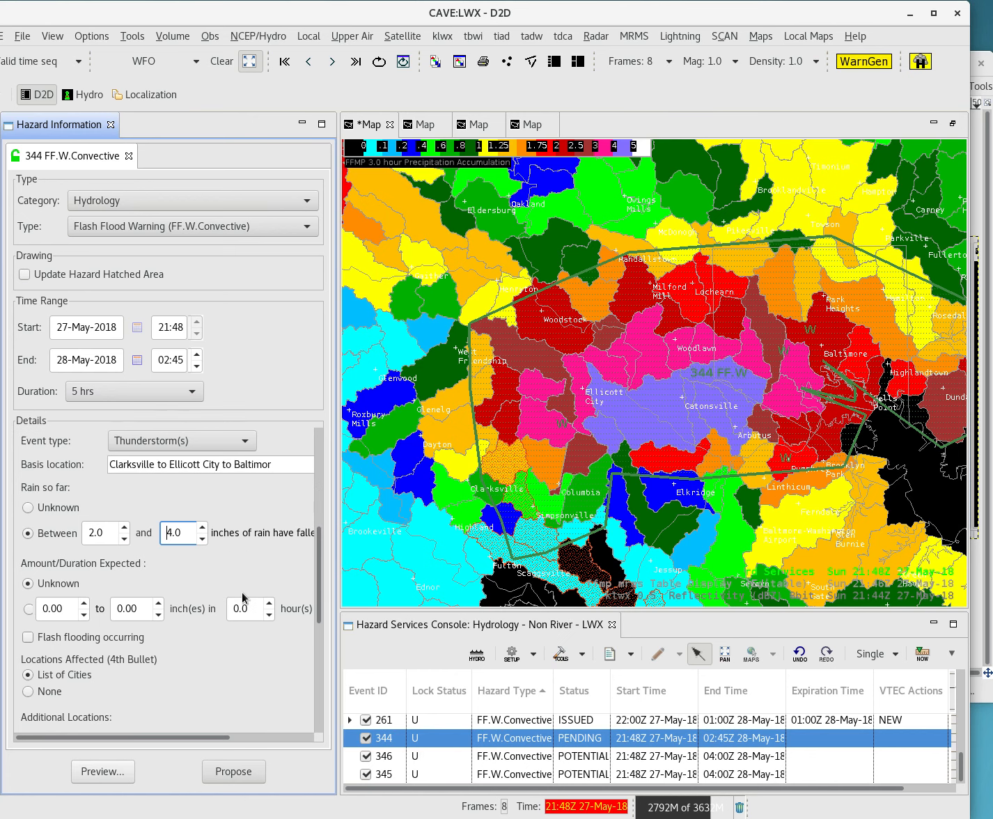
{"action": "scroll", "coordinate": [201, 585], "scroll_direction": "down", "scroll_amount": 2}
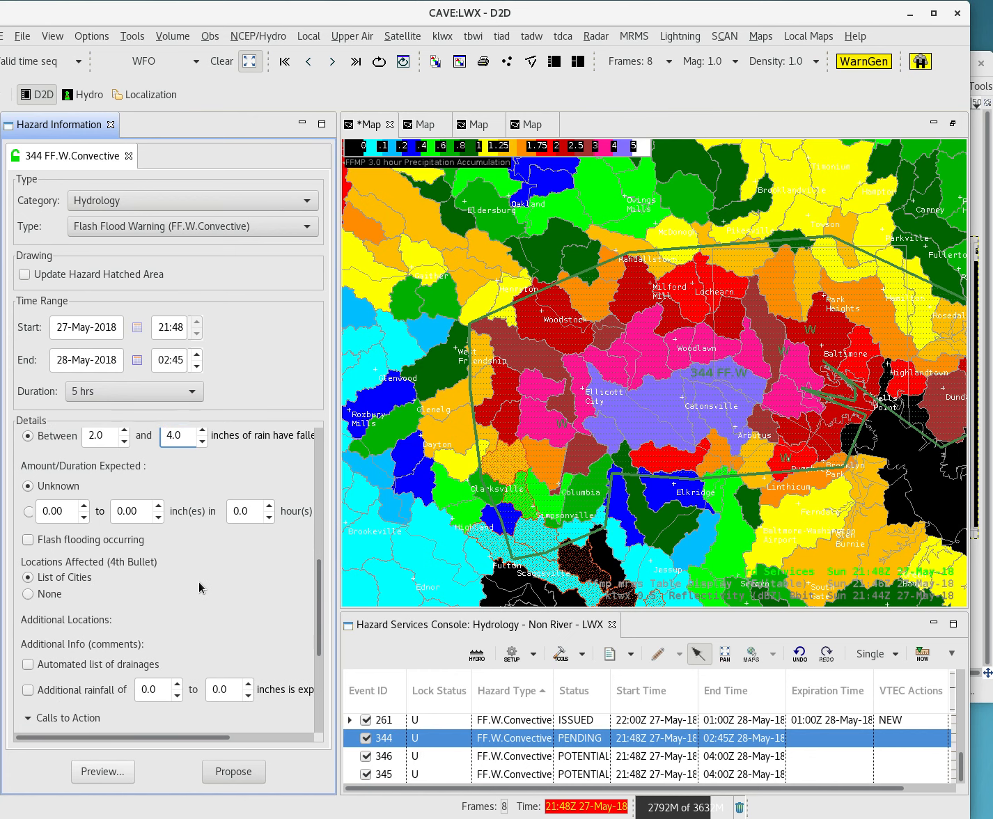
{"action": "left_click", "coordinate": [179, 687]}
{"action": "left_click", "coordinate": [248, 685]}
{"action": "left_click", "coordinate": [249, 686]}
Set the lower bound of event 344's expected rainfall amount to 3.00 inches
{"action": "left_click", "coordinate": [84, 507]}
{"action": "left_click", "coordinate": [84, 507]}
{"action": "left_click", "coordinate": [84, 507]}
{"action": "left_click", "coordinate": [84, 507]}
{"action": "left_click", "coordinate": [84, 507]}
{"action": "left_click", "coordinate": [83, 506]}
{"action": "left_click", "coordinate": [84, 506]}
{"action": "left_click", "coordinate": [84, 507]}
{"action": "left_click", "coordinate": [83, 507]}
{"action": "left_click", "coordinate": [84, 507]}
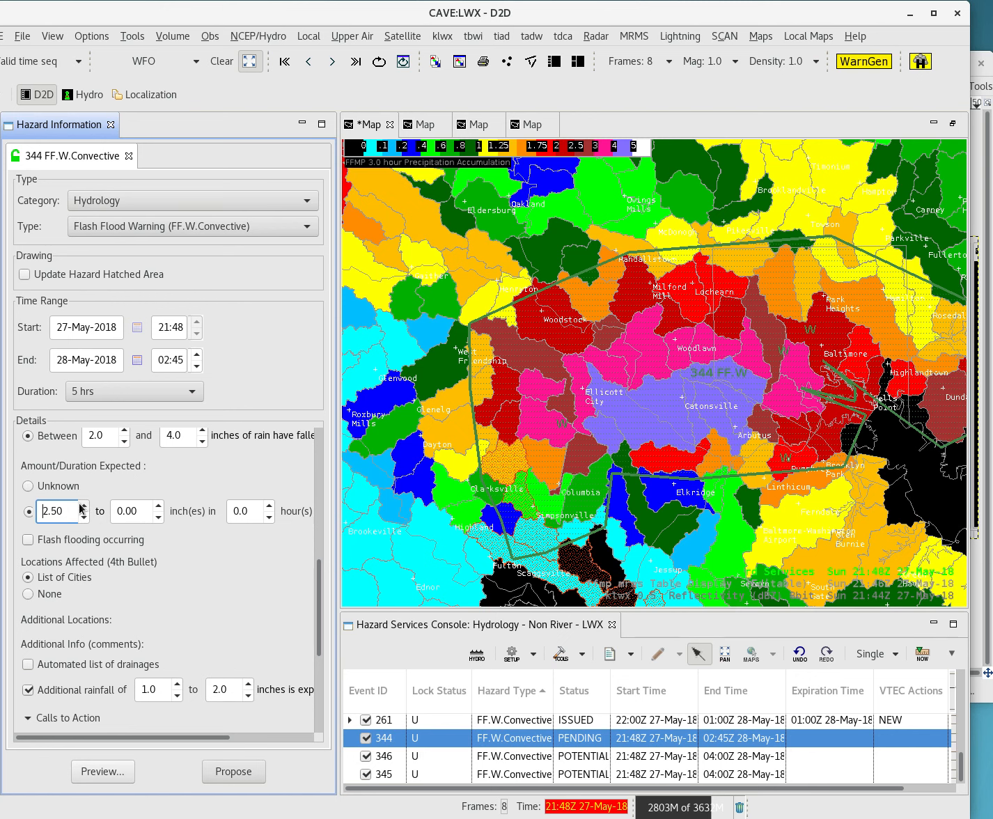
Set the upper bound of the expected rainfall to 6.00 inches and its period to 5.0 hours
{"action": "left_click", "coordinate": [159, 507]}
{"action": "left_click", "coordinate": [159, 507]}
{"action": "left_click", "coordinate": [158, 508]}
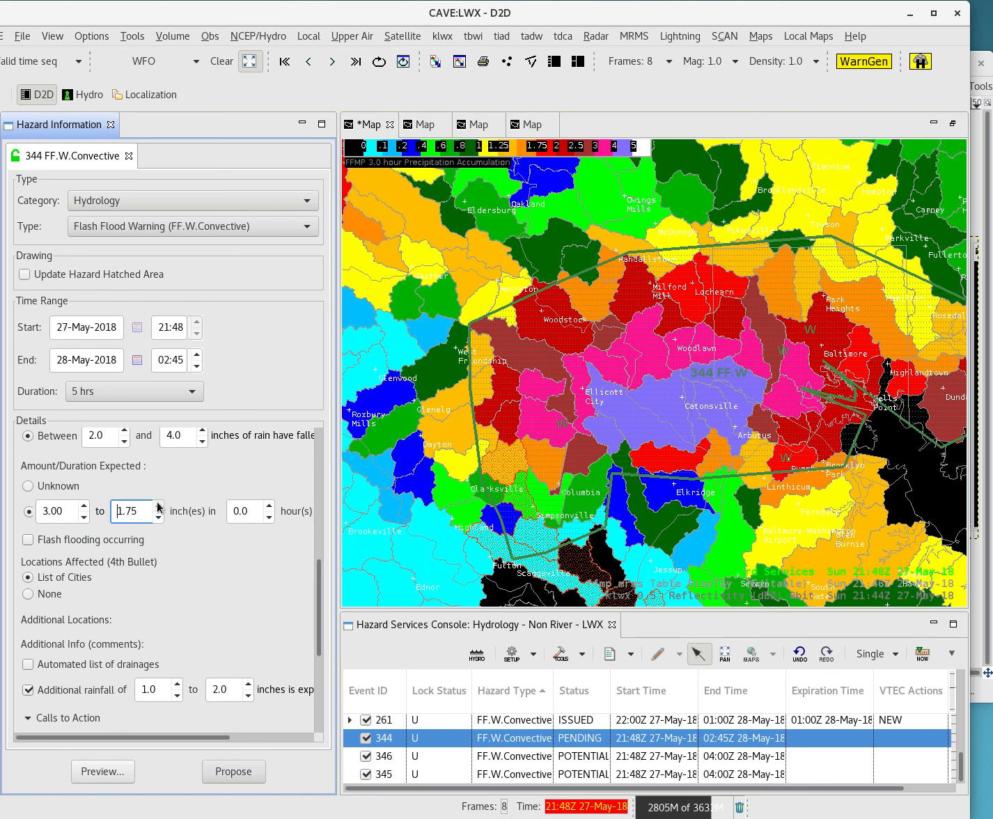
{"action": "left_click", "coordinate": [158, 507]}
{"action": "left_click", "coordinate": [158, 506]}
{"action": "left_click", "coordinate": [159, 506]}
{"action": "left_click", "coordinate": [158, 508]}
{"action": "left_click", "coordinate": [159, 507]}
{"action": "left_click", "coordinate": [158, 506]}
{"action": "left_click", "coordinate": [159, 506]}
{"action": "left_click", "coordinate": [159, 507]}
{"action": "left_click", "coordinate": [158, 506]}
{"action": "left_click", "coordinate": [269, 506]}
{"action": "left_click", "coordinate": [269, 506]}
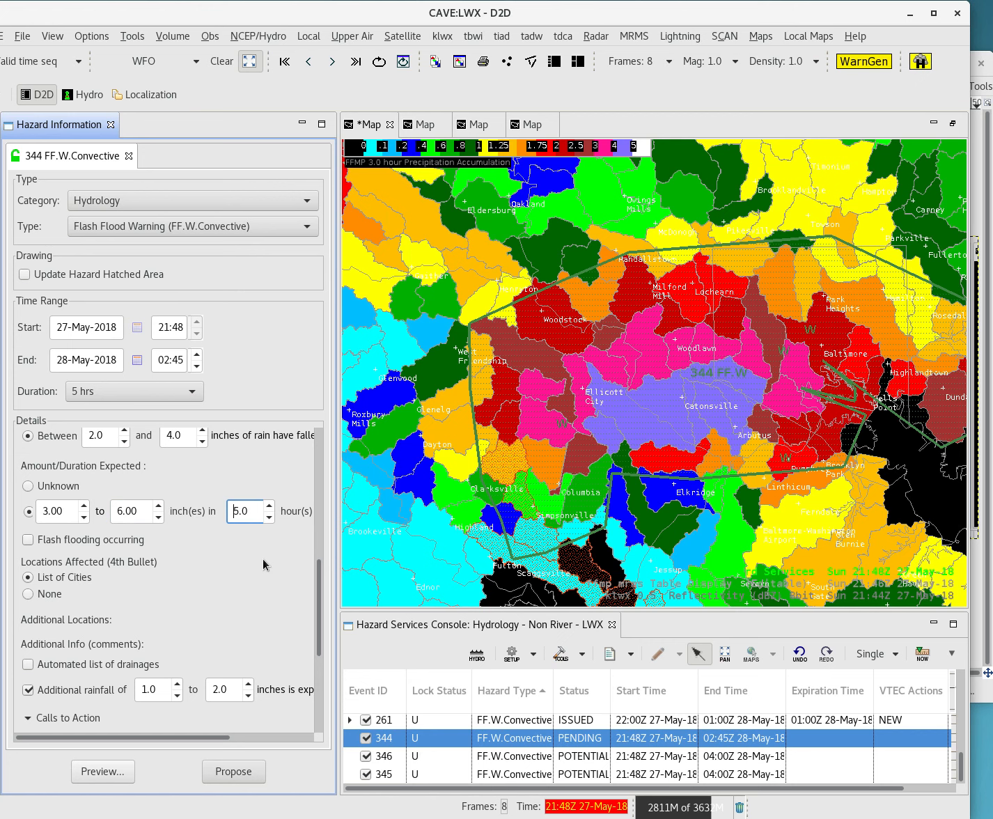
Include the "Turn around, don't drown" call to action and open the product preview for event 344
{"action": "scroll", "coordinate": [256, 582], "scroll_direction": "down", "scroll_amount": 4}
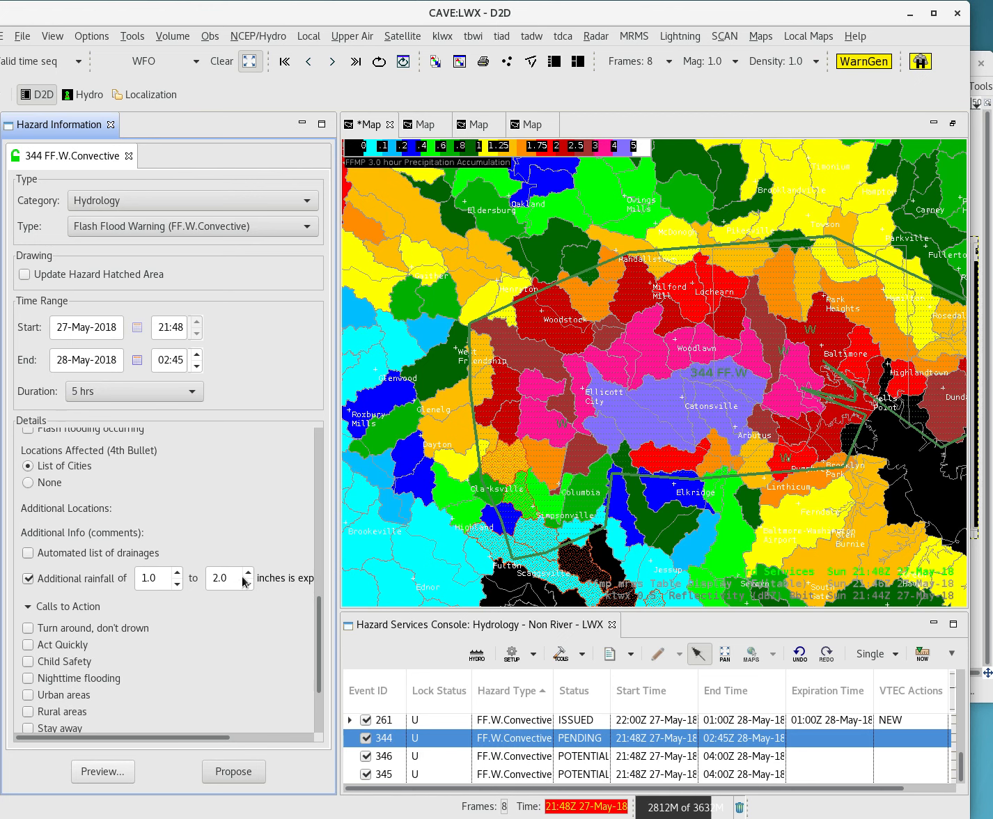
{"action": "scroll", "coordinate": [144, 650], "scroll_direction": "down", "scroll_amount": 1}
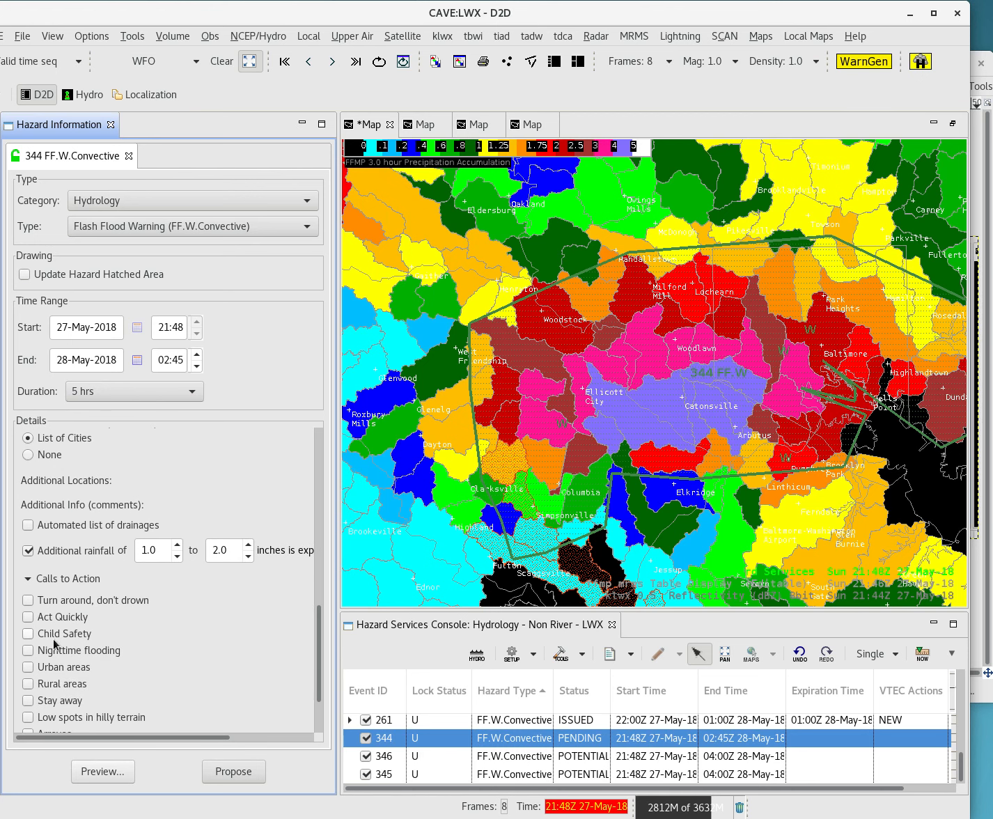
{"action": "left_click", "coordinate": [28, 601]}
{"action": "scroll", "coordinate": [242, 637], "scroll_direction": "down", "scroll_amount": 3}
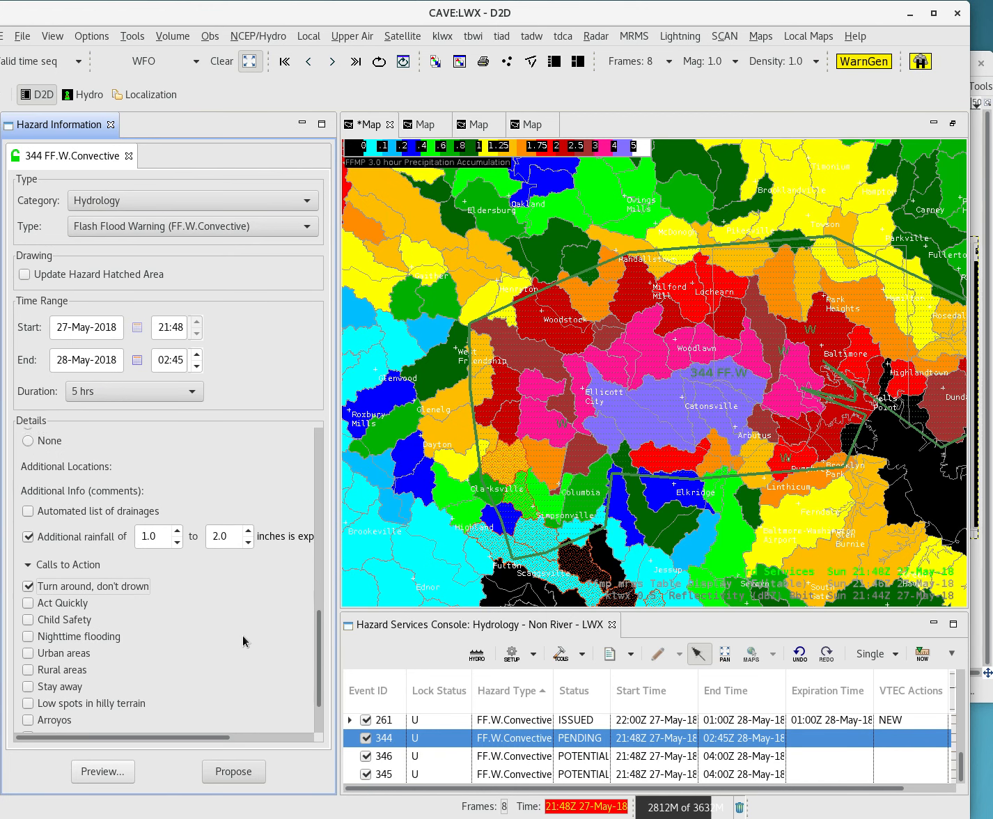
{"action": "left_click", "coordinate": [112, 773]}
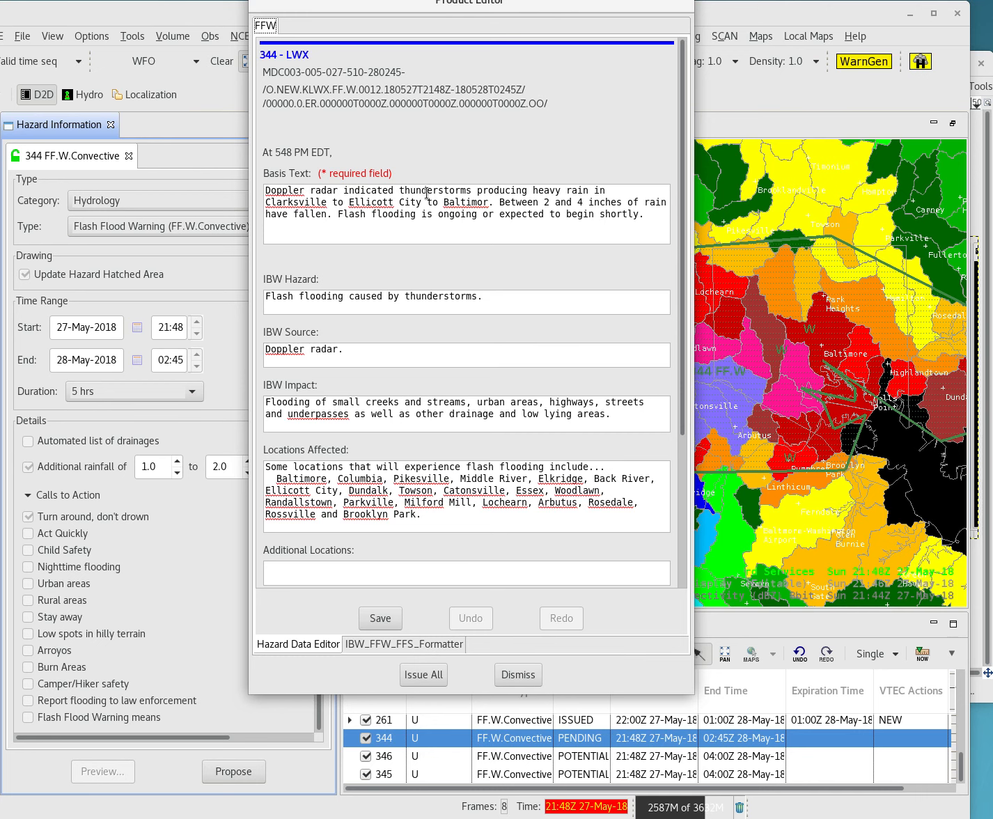
Correct the basis text to read "heavy rain from Clarksville to Ellicott City to Baltimore"
{"action": "left_click", "coordinate": [609, 191]}
{"action": "key", "text": "Delete"}
{"action": "key", "text": "BackSpace"}
{"action": "key", "text": "BackSpace"}
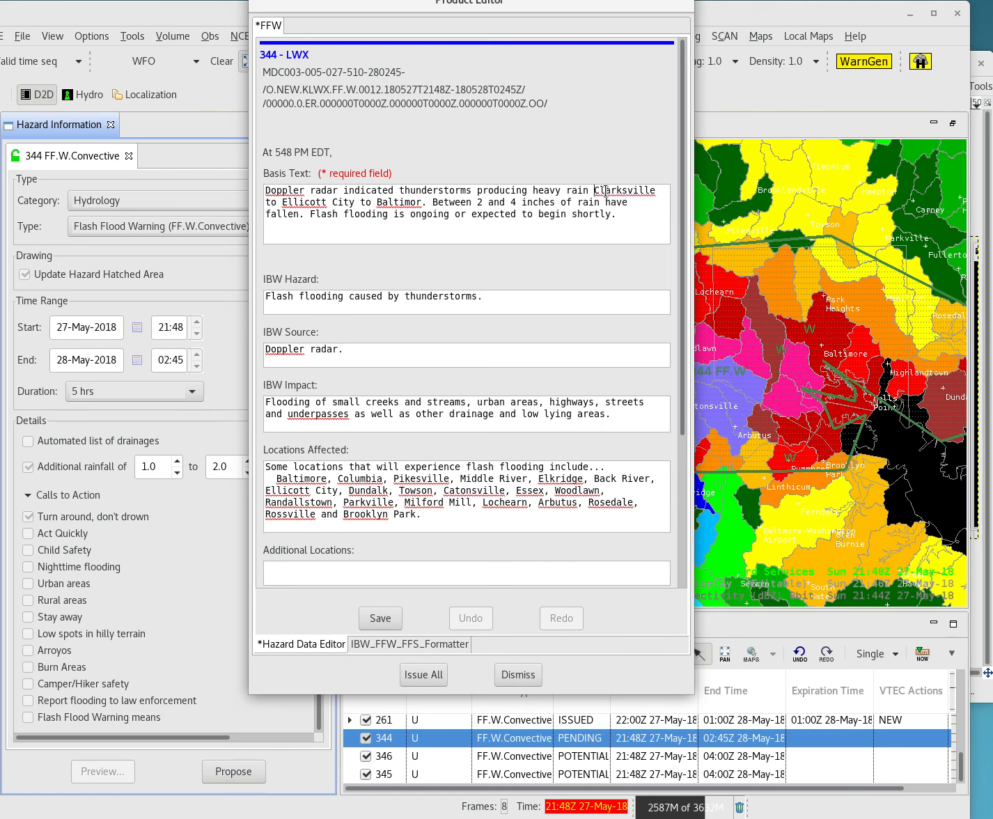
{"action": "type", "text": "from"}
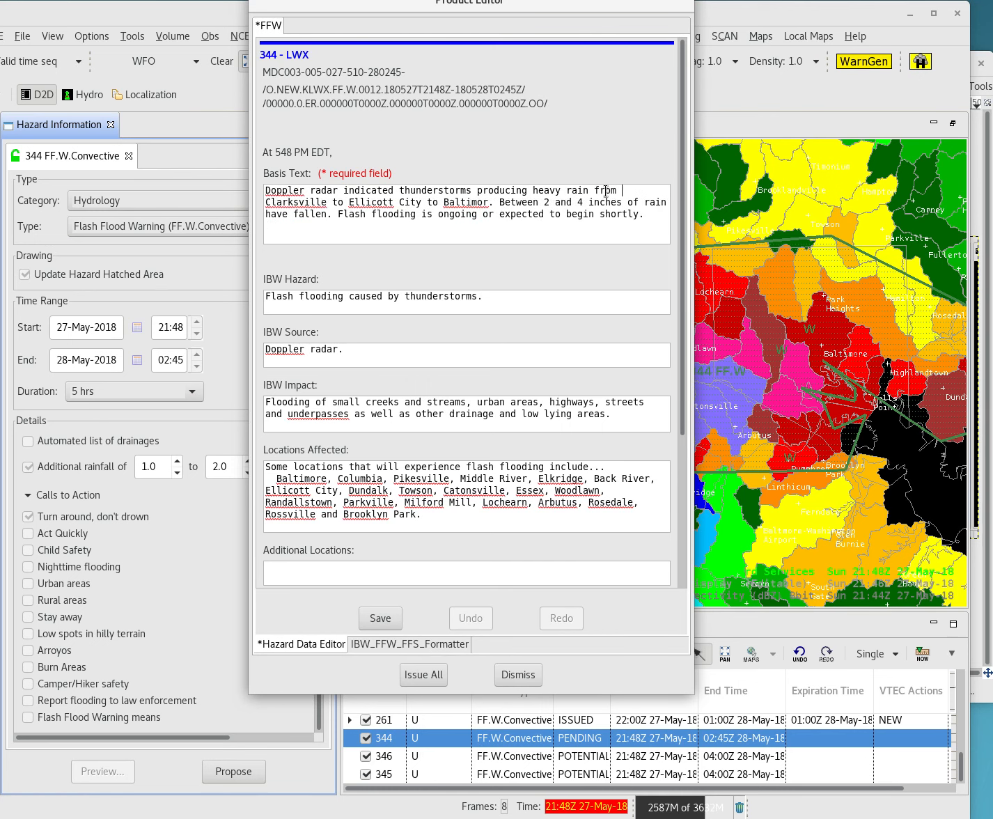
{"action": "left_click", "coordinate": [489, 200]}
{"action": "type", "text": "e"}
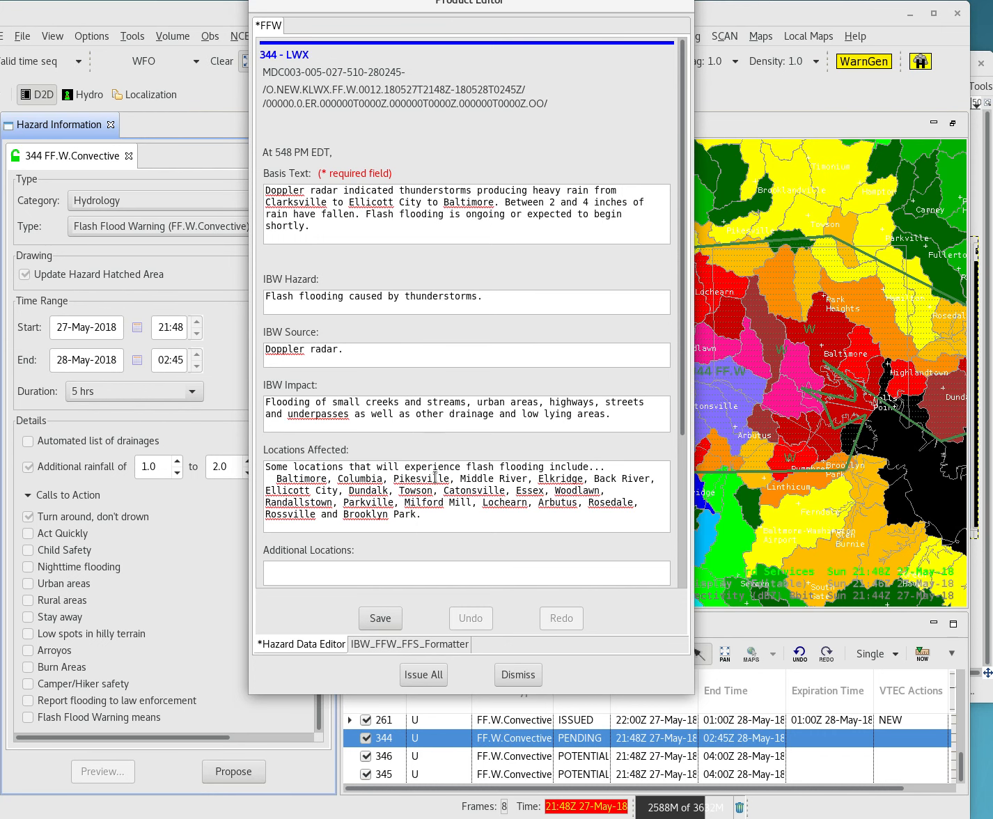
Review the remaining product fields and the formatted warning text, including its codes, additional rainfall, radar indicated tag and expected rainfall
{"action": "scroll", "coordinate": [460, 488], "scroll_direction": "down", "scroll_amount": 4}
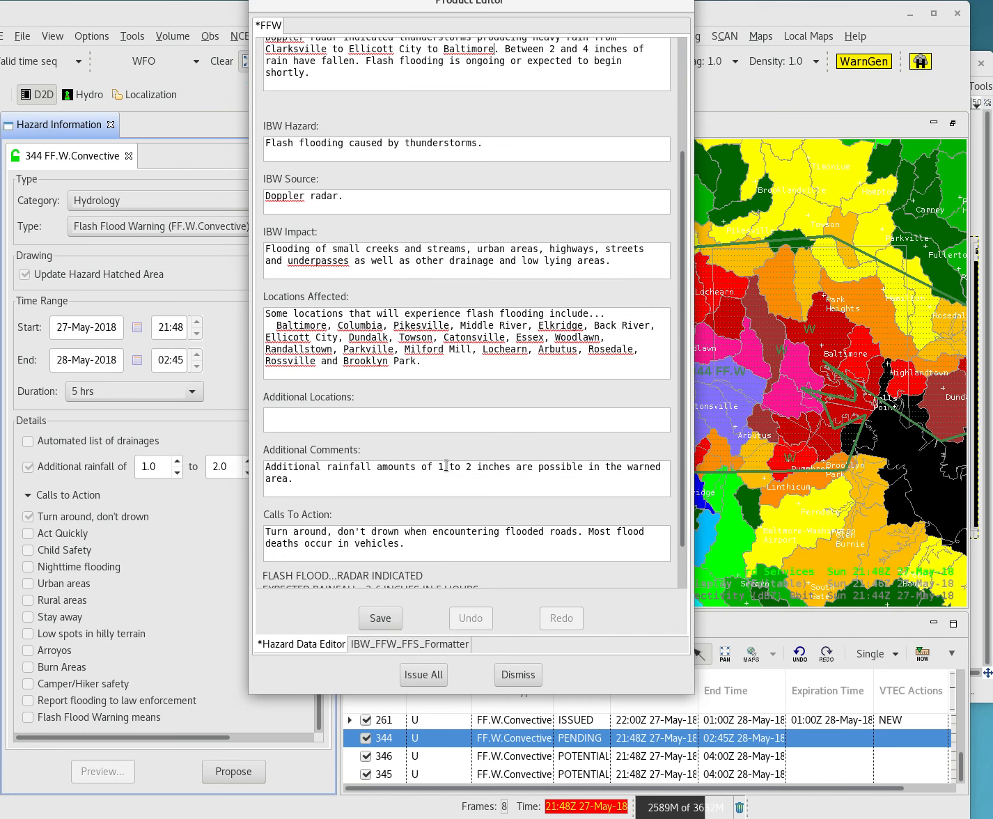
{"action": "scroll", "coordinate": [497, 479], "scroll_direction": "down", "scroll_amount": 1}
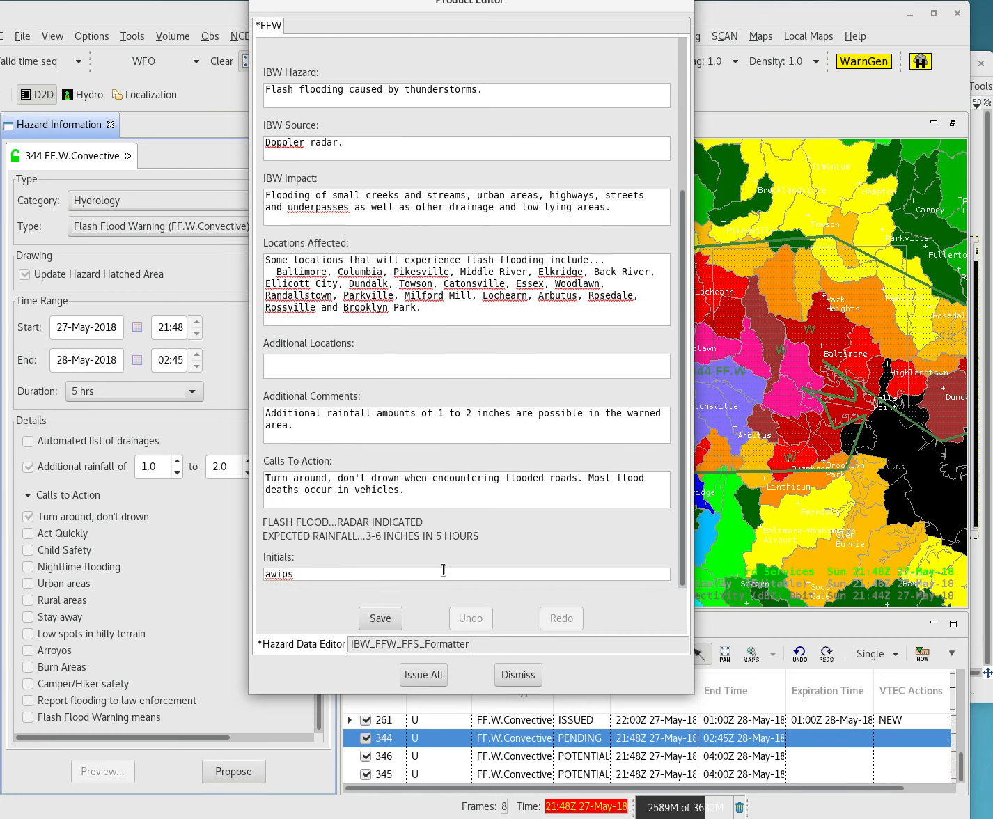
{"action": "left_click", "coordinate": [438, 641]}
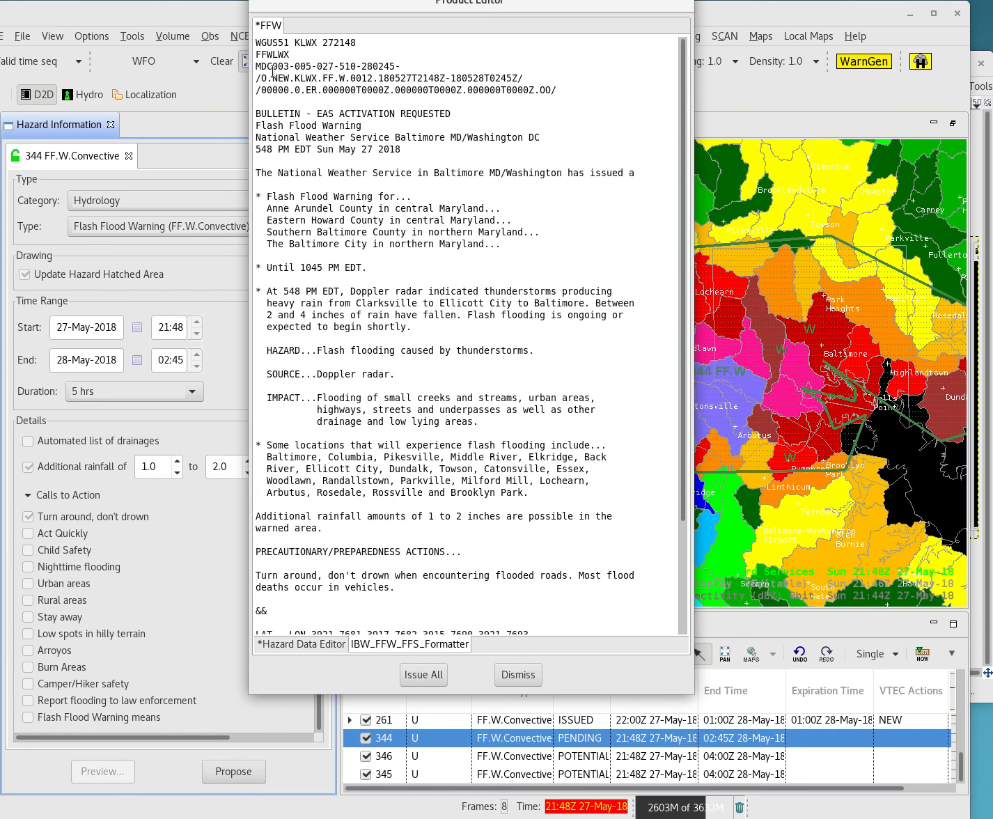
{"action": "left_click_drag", "start_coordinate": [273, 71], "coordinate": [349, 79]}
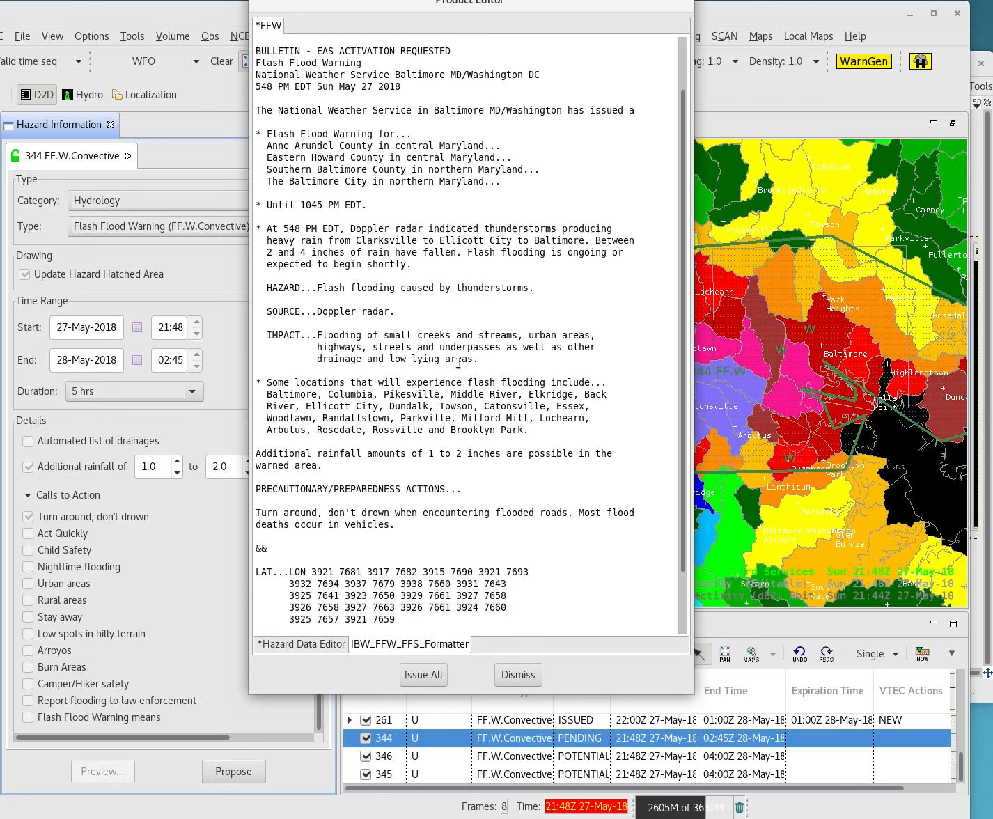
{"action": "scroll", "coordinate": [472, 355], "scroll_direction": "down", "scroll_amount": 4}
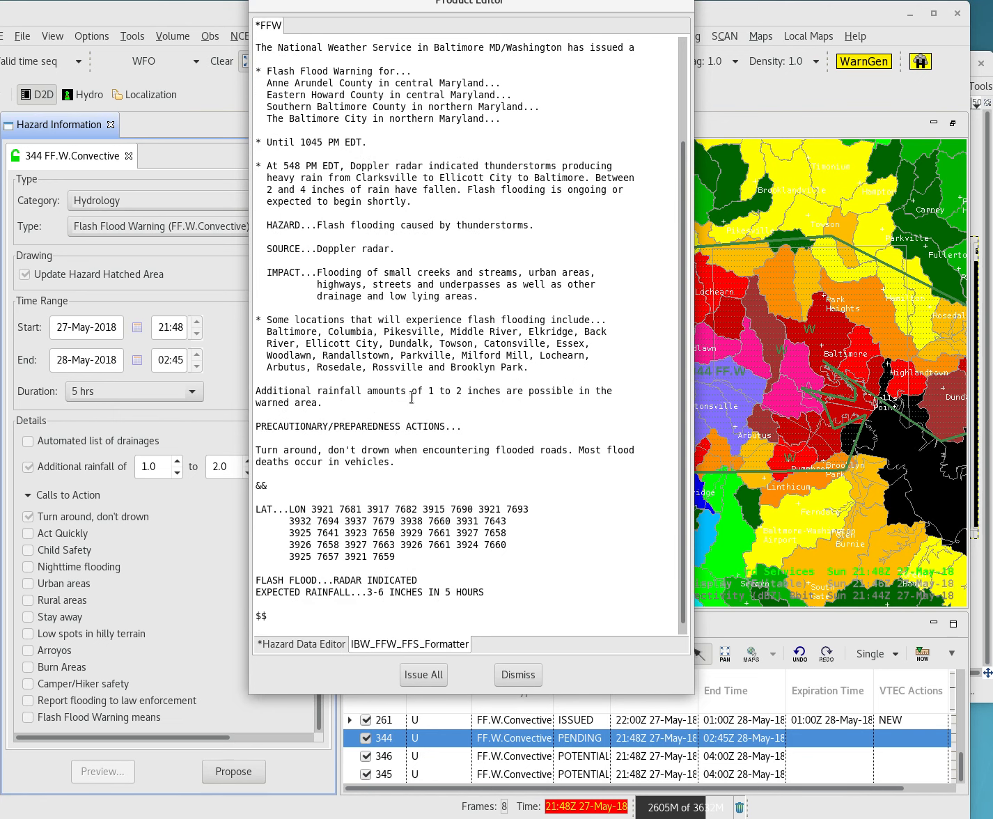
{"action": "left_click_drag", "start_coordinate": [428, 391], "coordinate": [468, 388]}
{"action": "scroll", "coordinate": [456, 421], "scroll_direction": "down", "scroll_amount": 1}
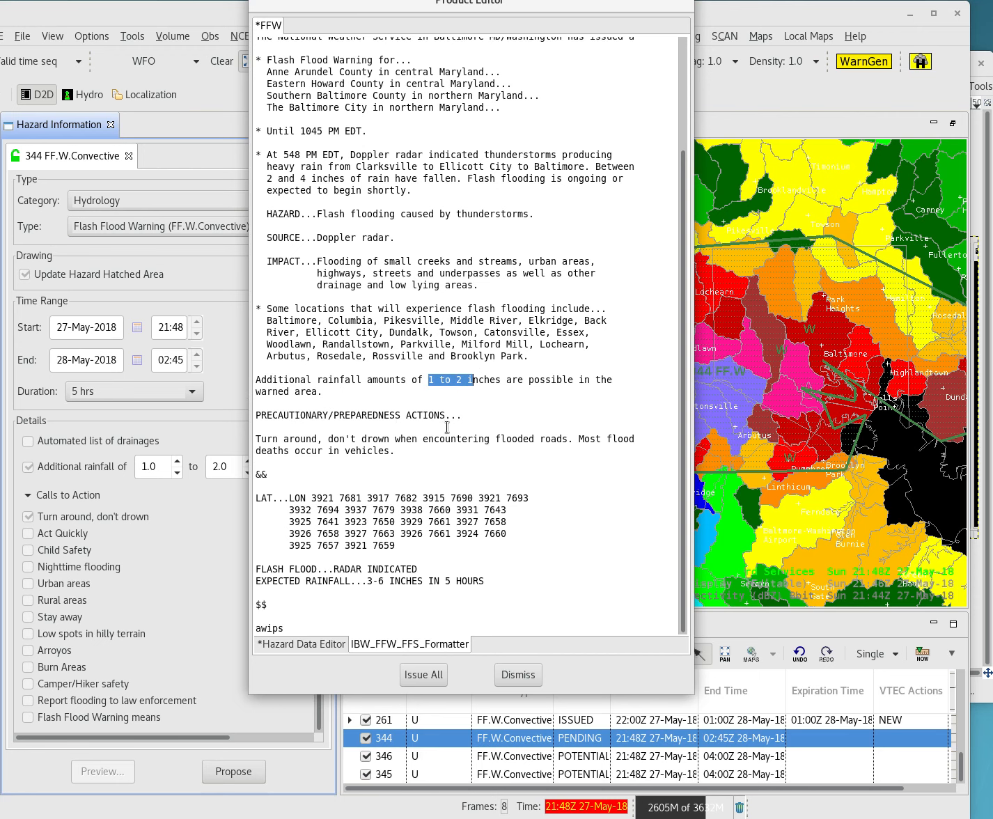
{"action": "double_click", "coordinate": [396, 568]}
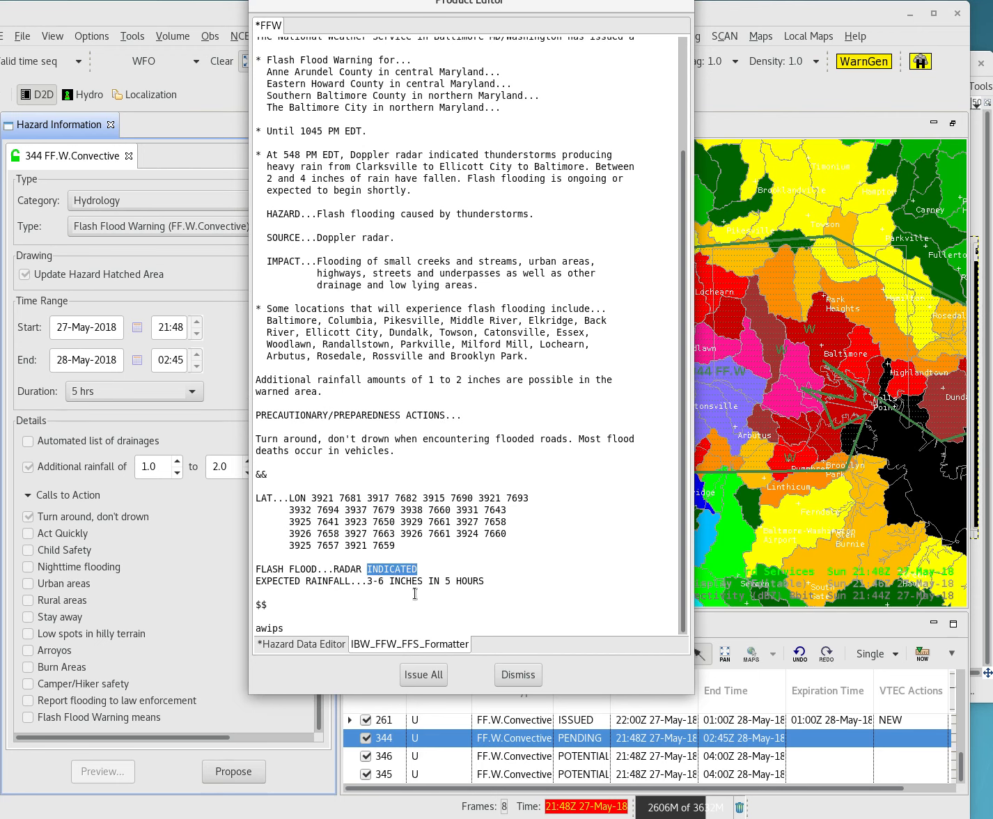
{"action": "left_click_drag", "start_coordinate": [368, 581], "coordinate": [486, 582]}
{"action": "left_click", "coordinate": [459, 560]}
Issue the live flash flood warning for event 344 and select the issued event in the hazard list
{"action": "left_click", "coordinate": [424, 675]}
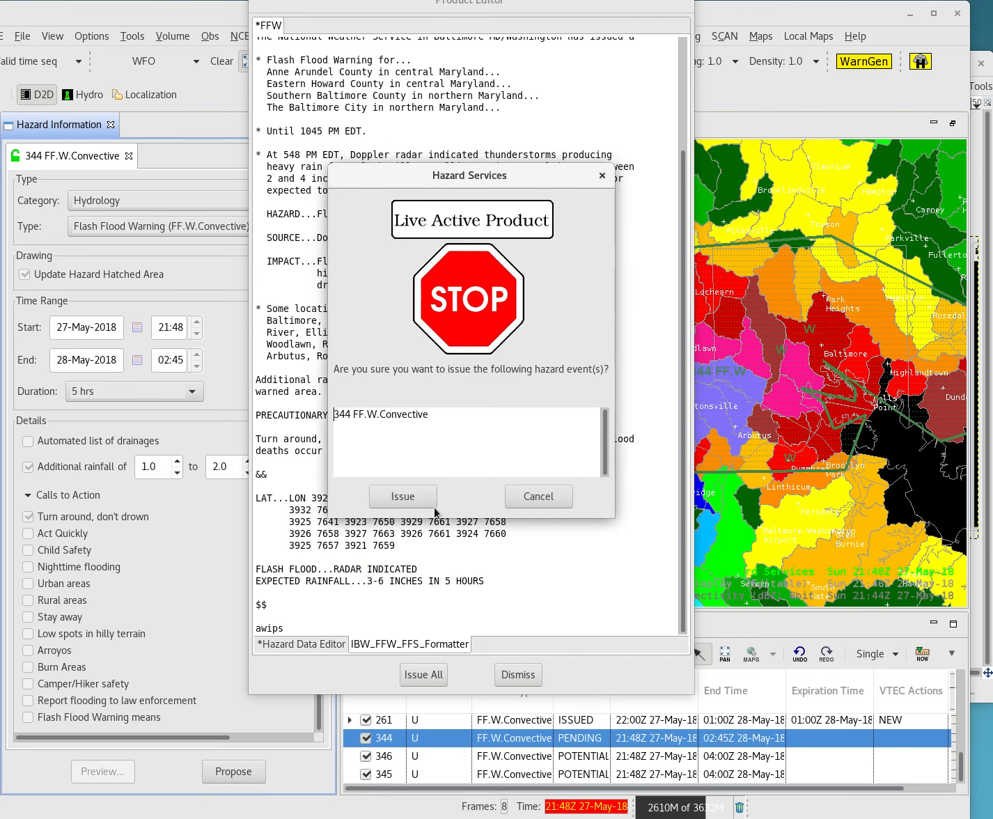
{"action": "left_click", "coordinate": [425, 500]}
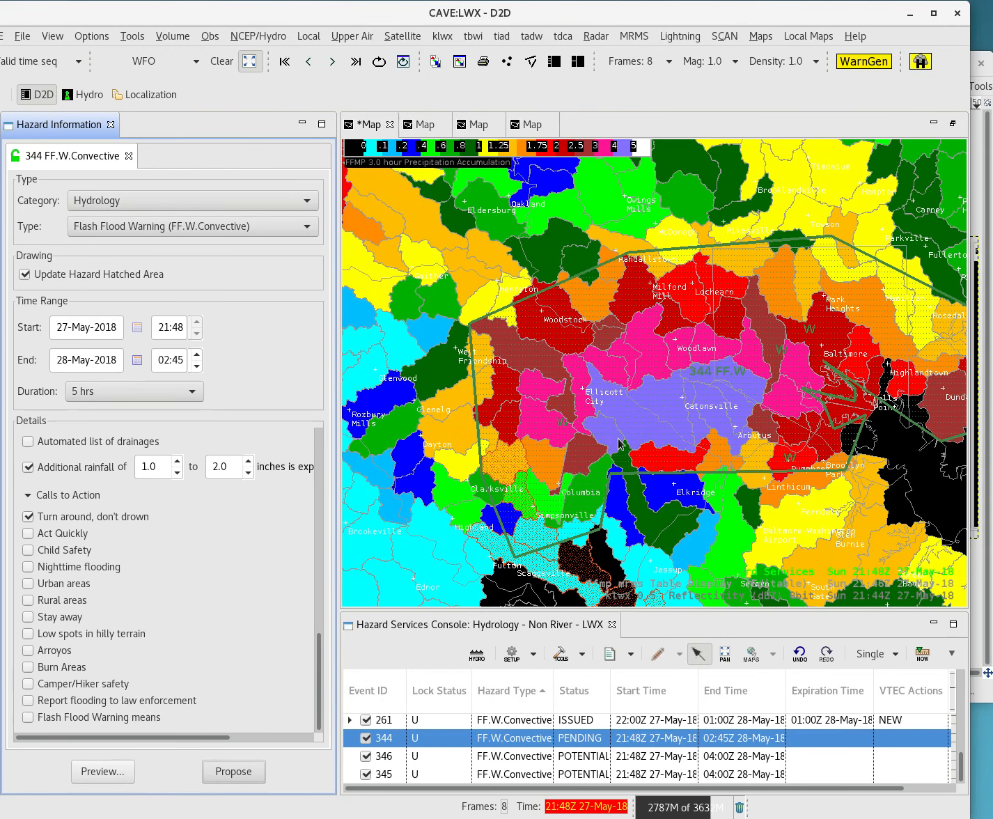
{"action": "scroll", "coordinate": [567, 747], "scroll_direction": "down", "scroll_amount": 10}
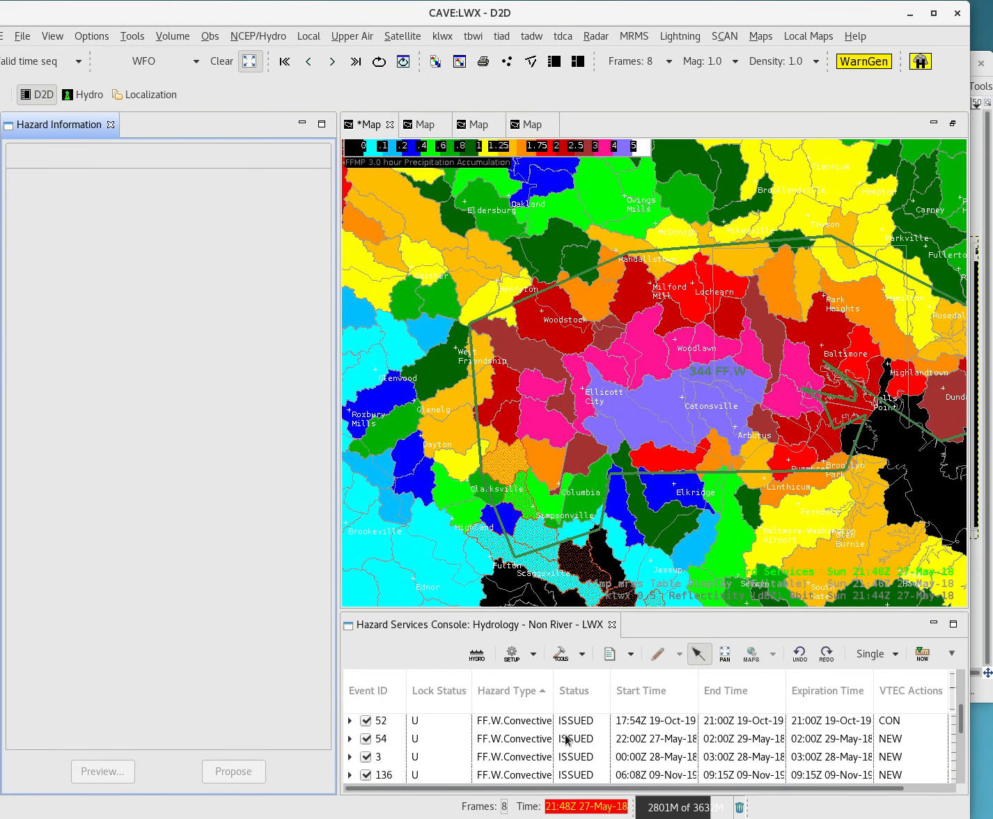
{"action": "left_click", "coordinate": [528, 739]}
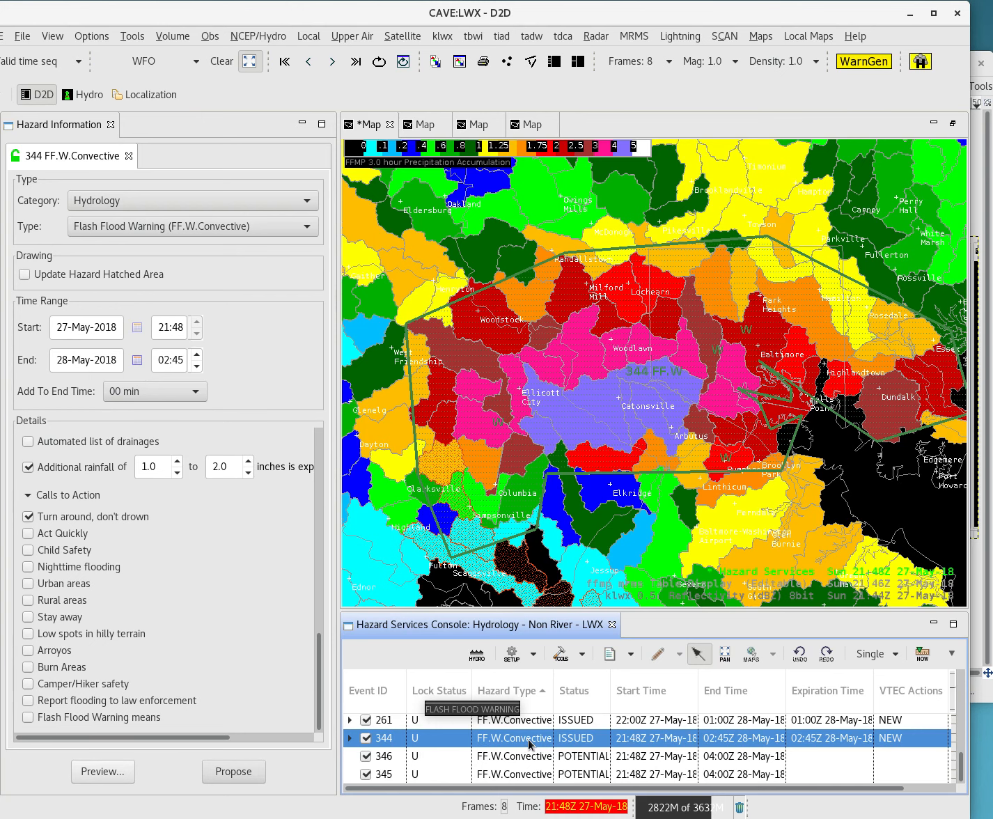
Remove all potential events and rerun the Flash Flood Recommender for the entire CWA with its preset values
{"action": "right_click", "coordinate": [584, 760]}
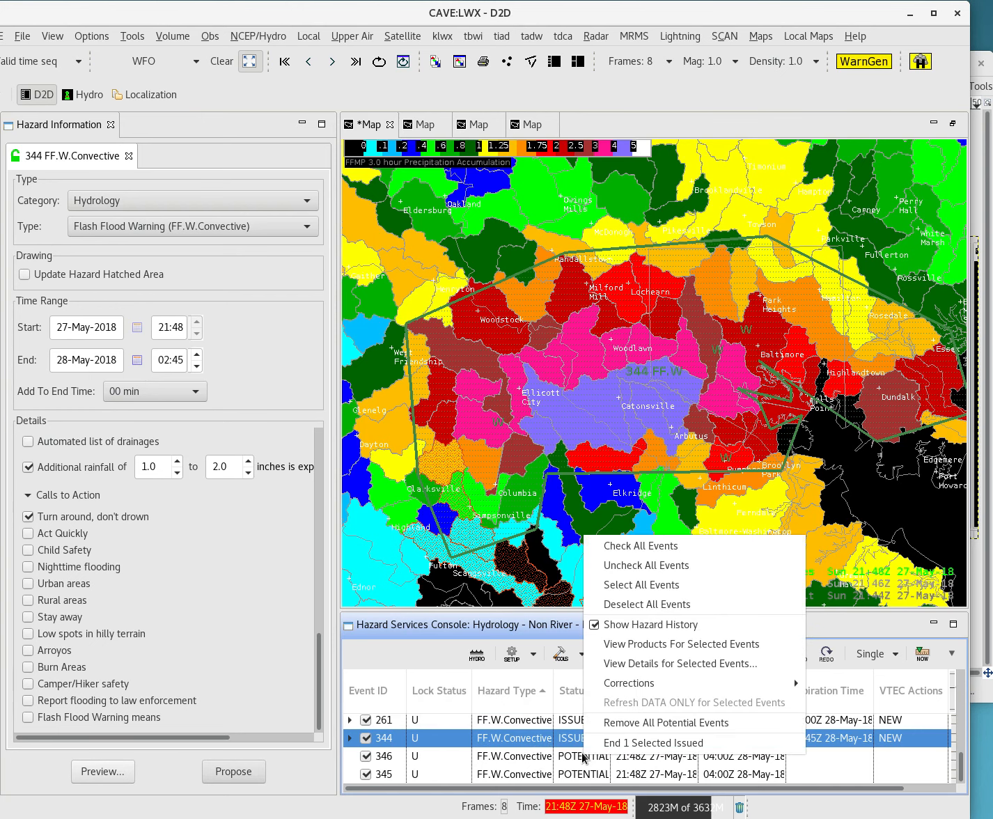
{"action": "left_click", "coordinate": [627, 723]}
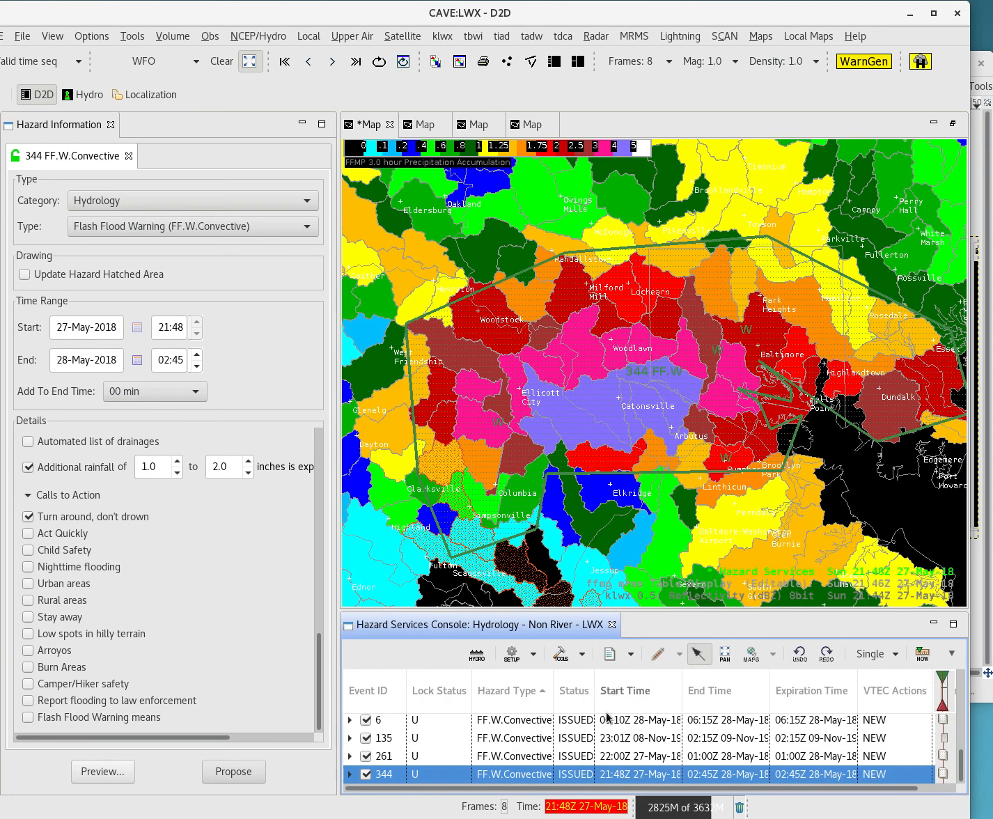
{"action": "left_click", "coordinate": [586, 656]}
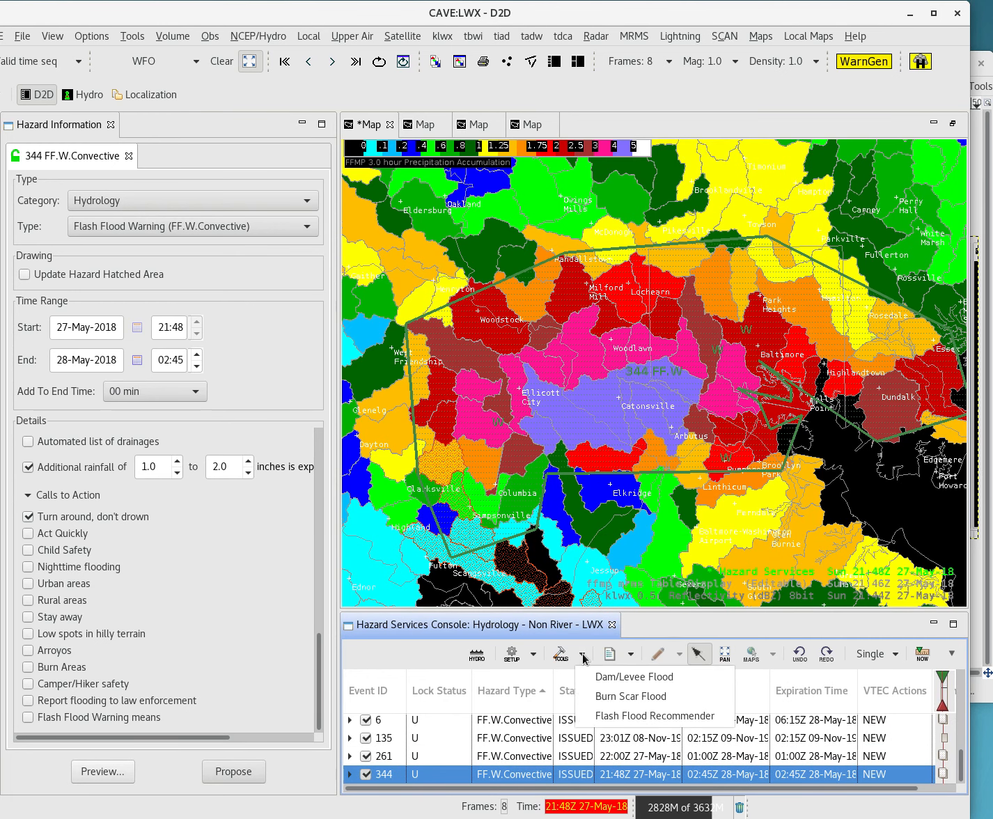
{"action": "left_click", "coordinate": [619, 718]}
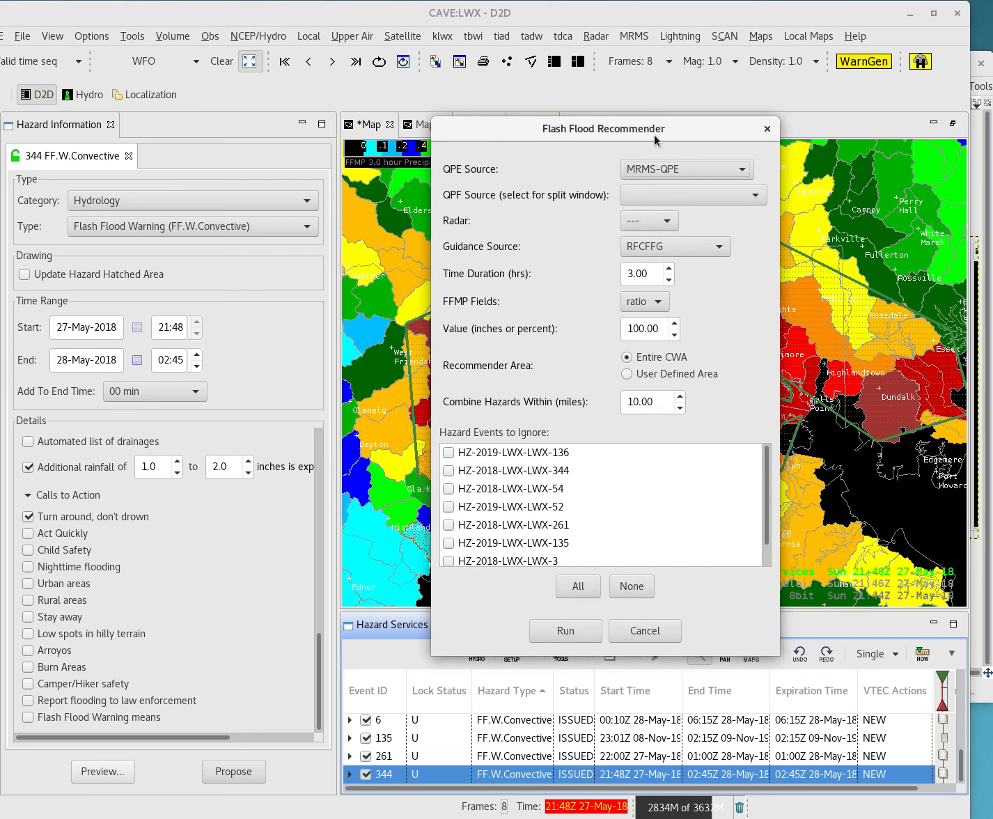
{"action": "left_click_drag", "start_coordinate": [656, 141], "coordinate": [271, 133]}
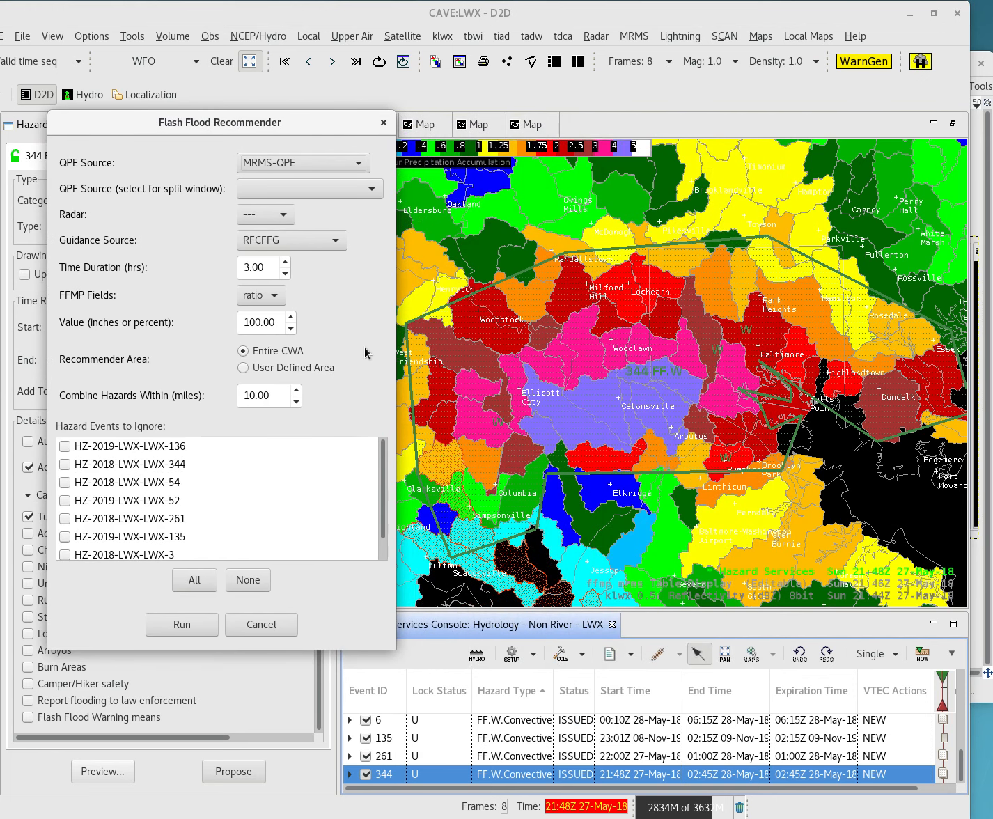
{"action": "left_click", "coordinate": [195, 625]}
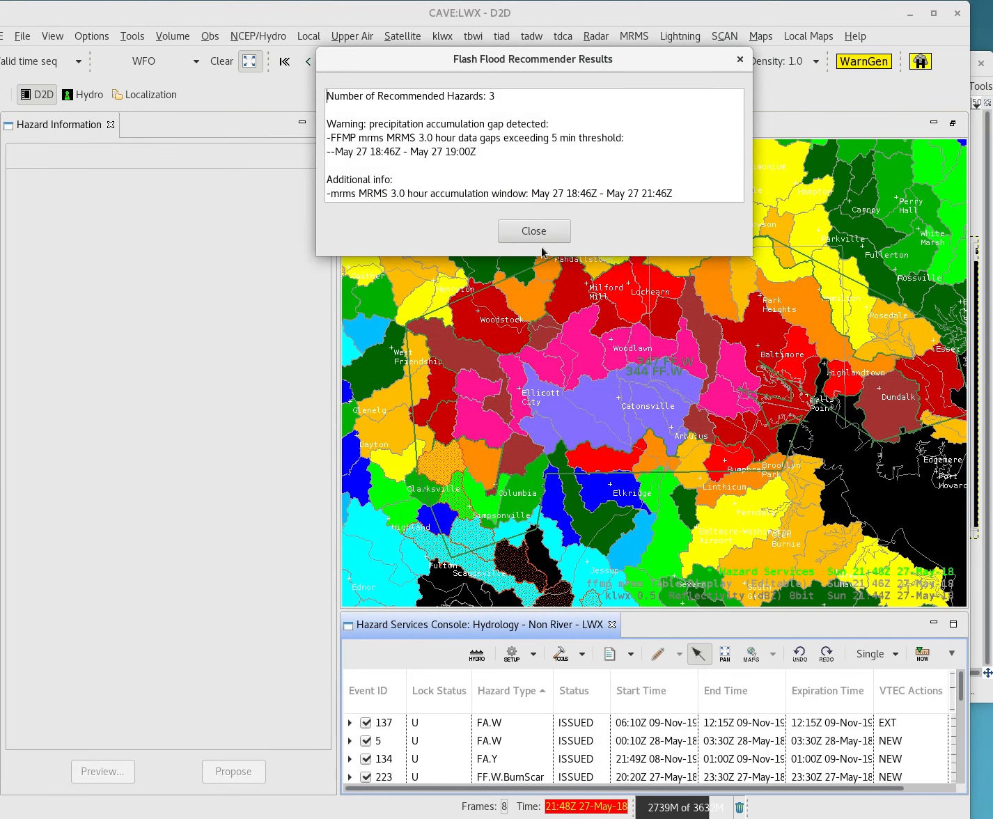
{"action": "left_click", "coordinate": [535, 232]}
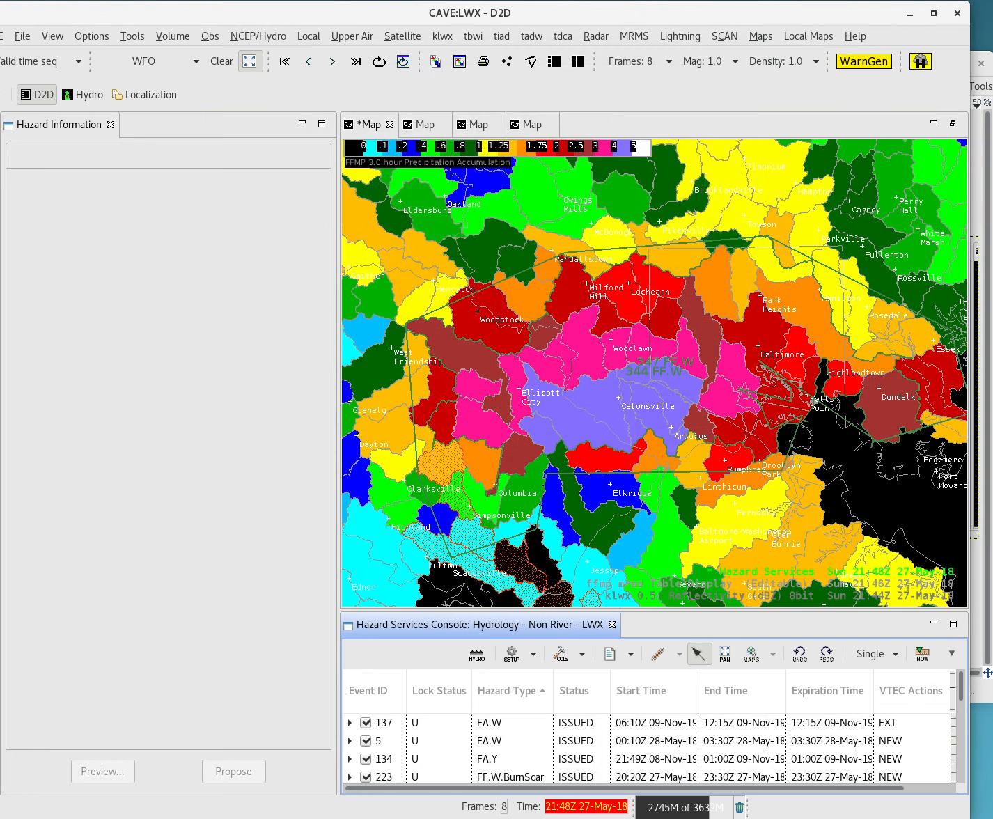
Select potential event 349 and switch the FFMP map display to ratio, keeping the basin table clear of the hazard details
{"action": "scroll", "coordinate": [549, 740], "scroll_direction": "down", "scroll_amount": 5}
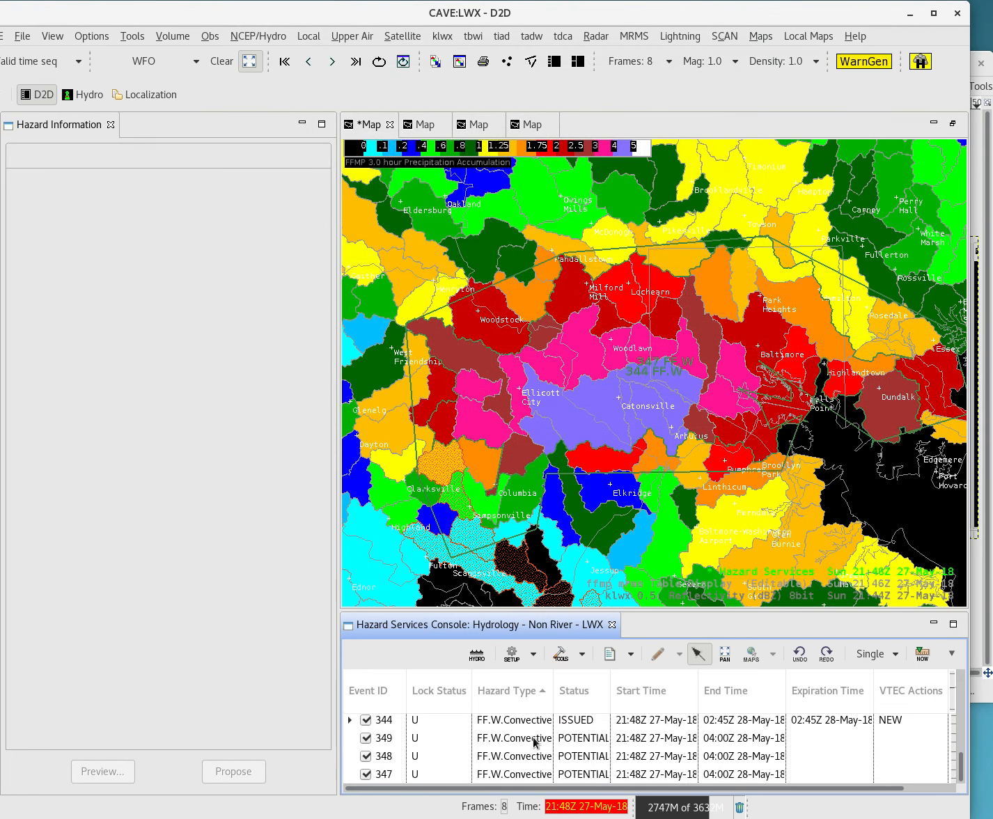
{"action": "left_click", "coordinate": [534, 739]}
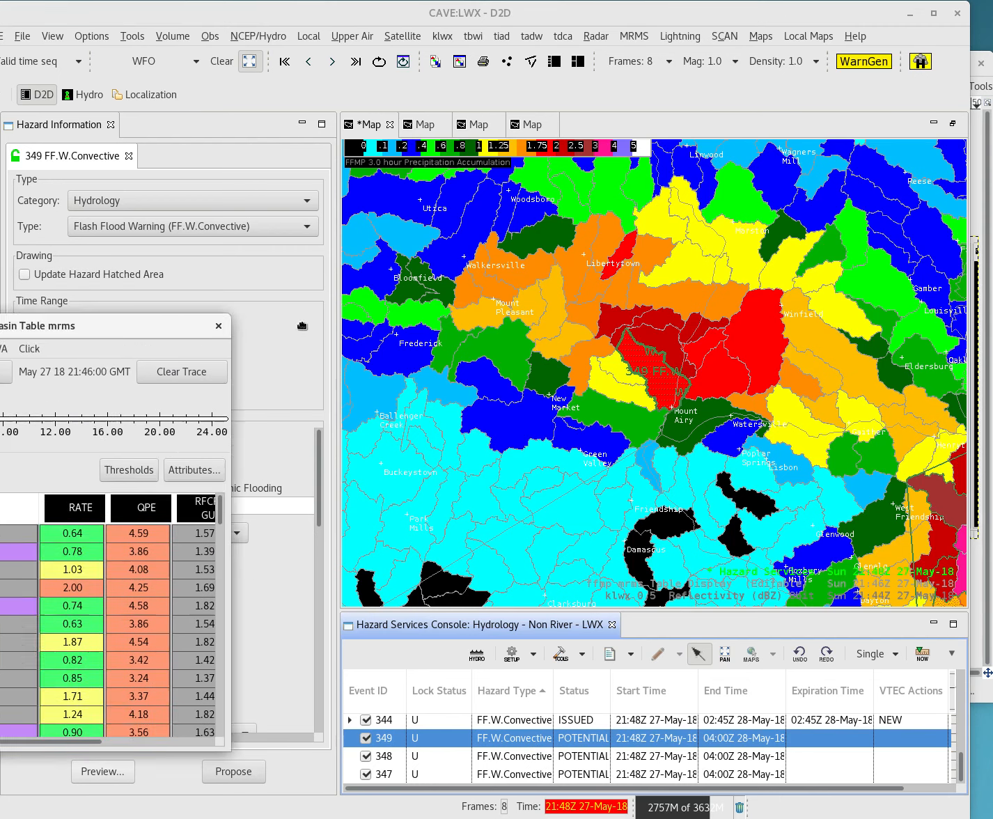
{"action": "left_click", "coordinate": [112, 326]}
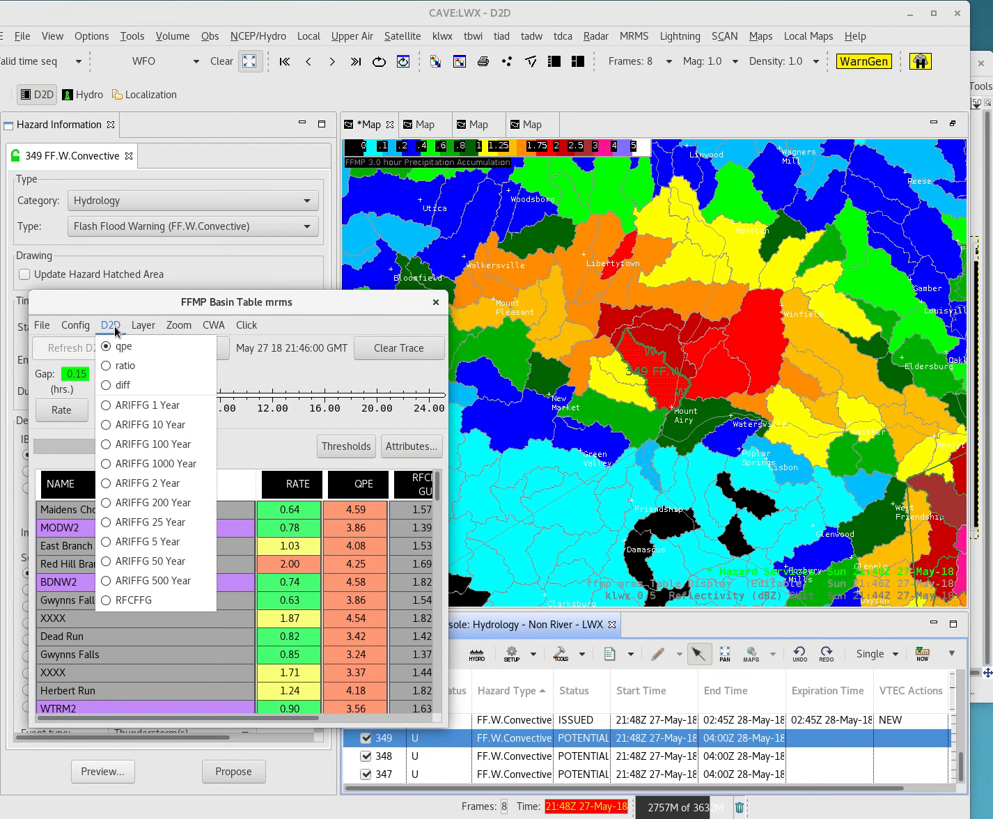
{"action": "left_click", "coordinate": [121, 365]}
{"action": "left_click_drag", "start_coordinate": [370, 309], "coordinate": [0, 320]}
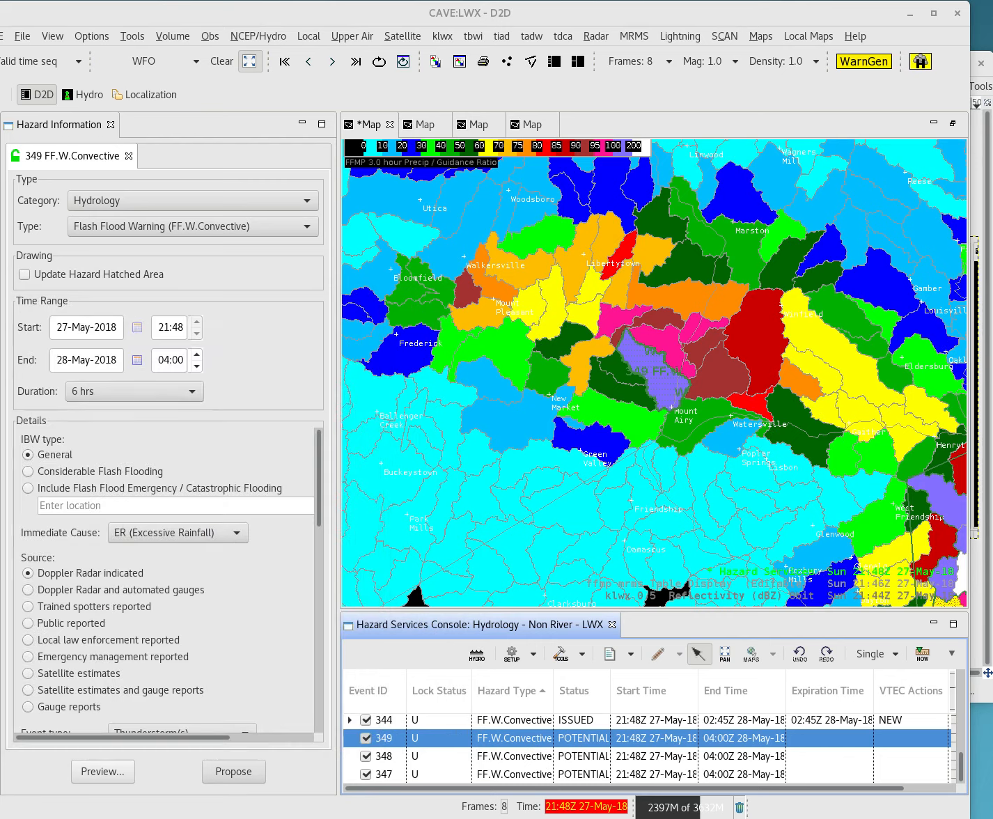
View potential events 348 and 347 in turn on the ratio map and hide issued event 344
{"action": "left_click", "coordinate": [575, 766]}
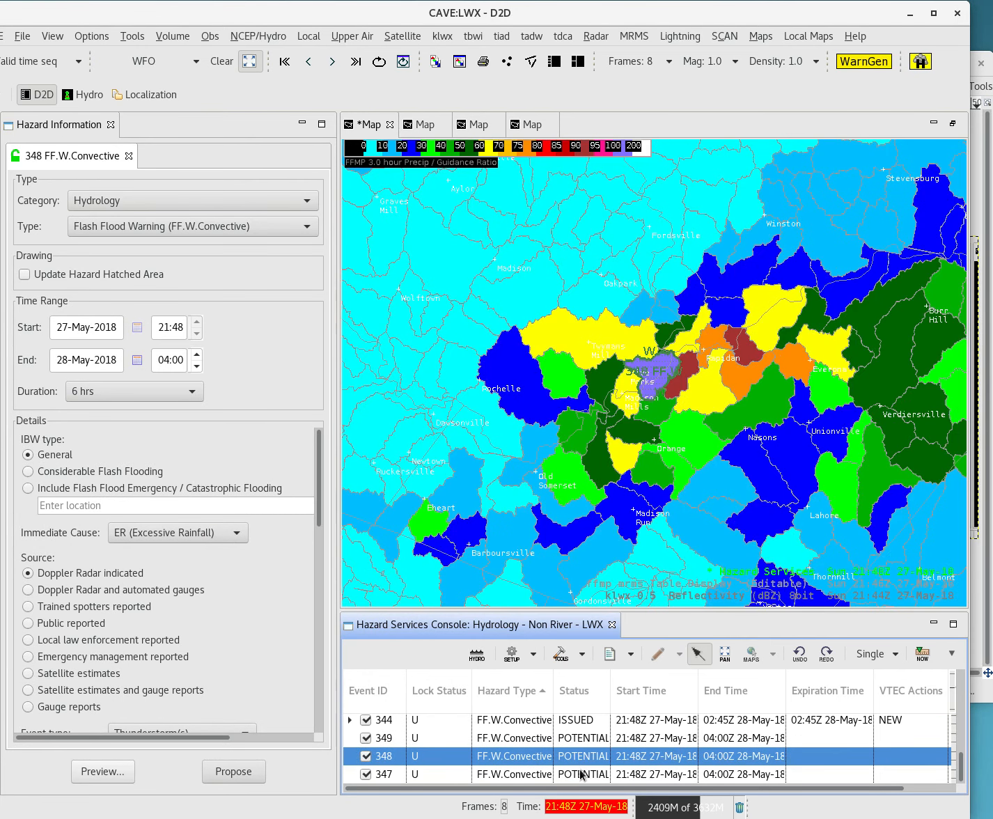
{"action": "left_click", "coordinate": [583, 776]}
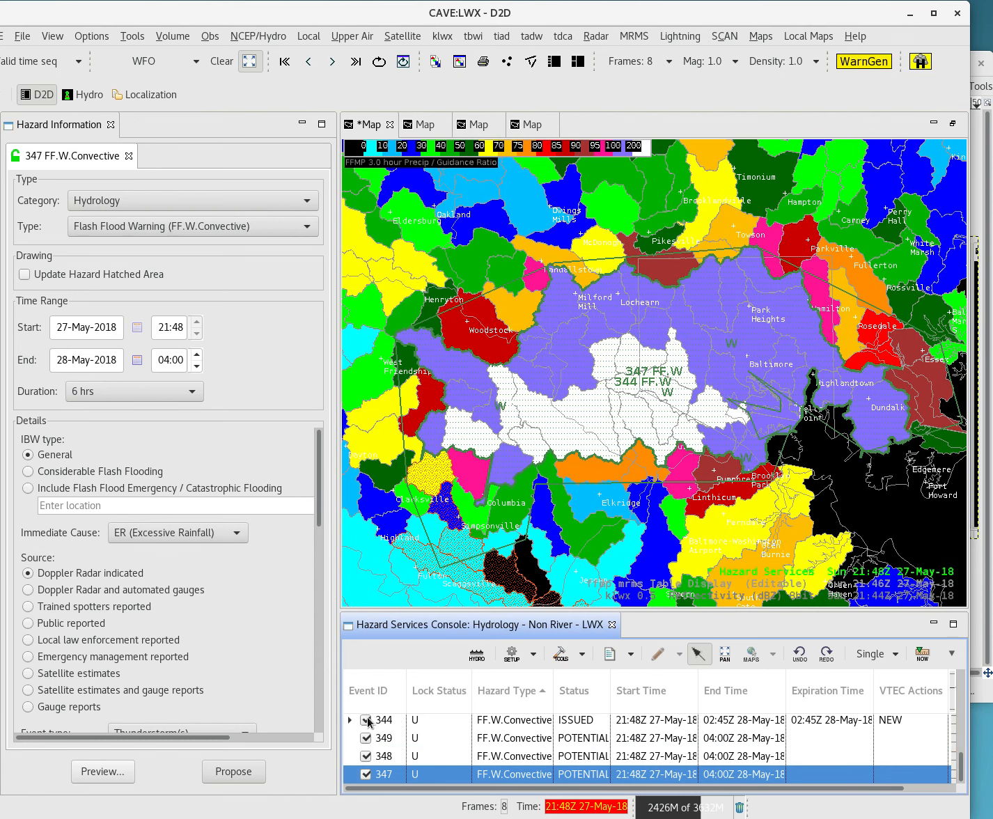
{"action": "left_click", "coordinate": [366, 721]}
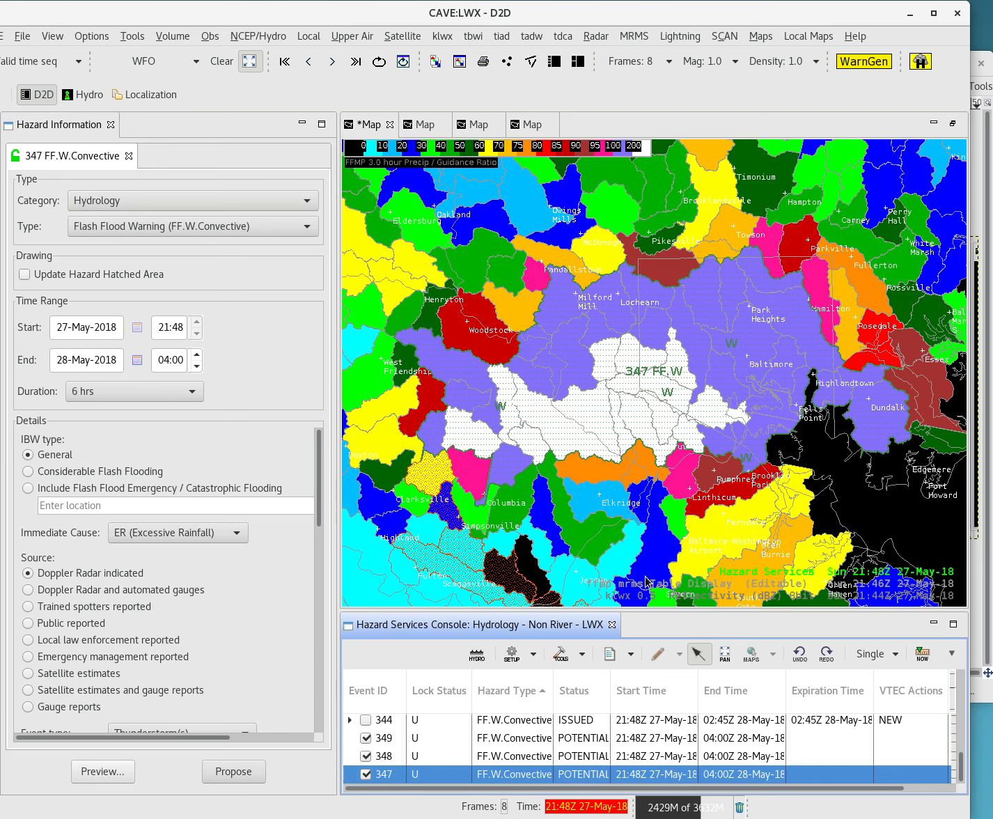
Compare potential event 347's outline with the map by hiding and reshowing the FFMP ratio layer
{"action": "left_click", "coordinate": [626, 587]}
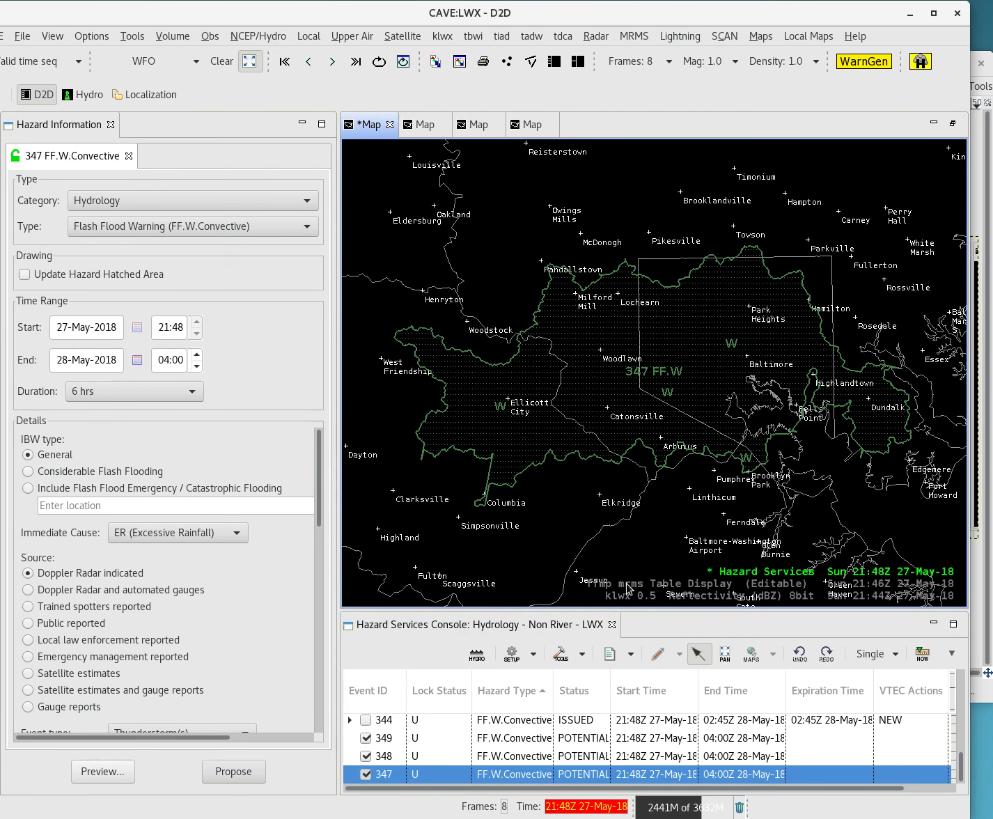
{"action": "left_click", "coordinate": [627, 588]}
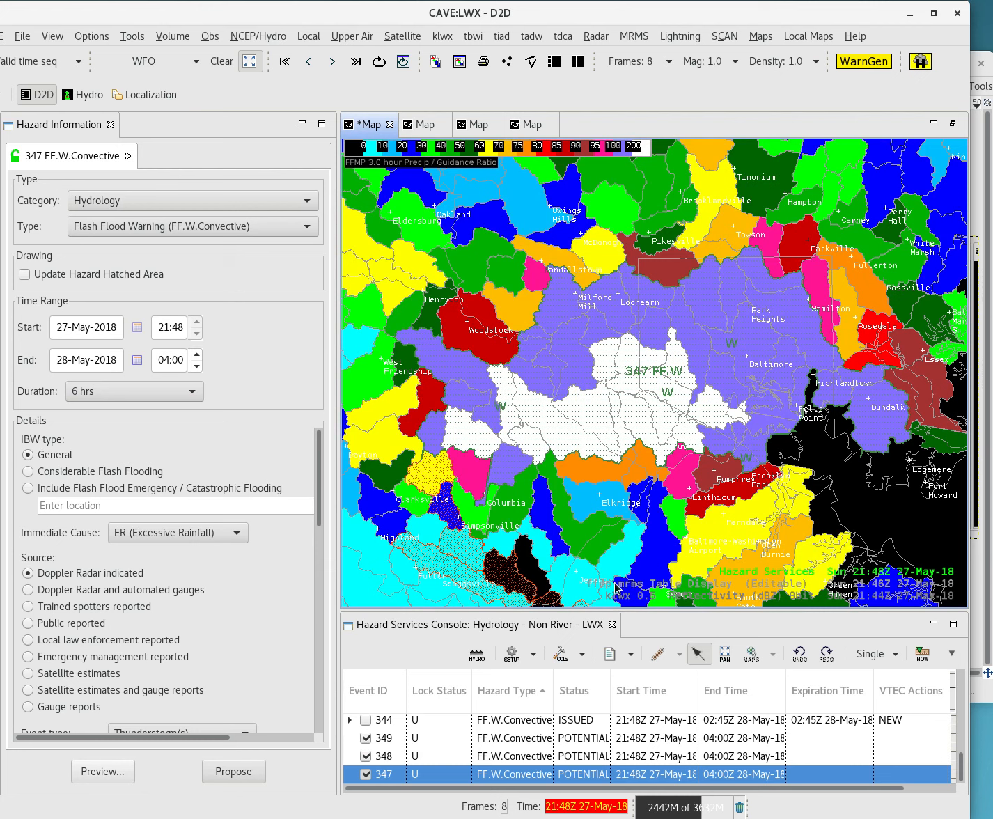
Open the Flash Flood Recommender, then show issued event 344 on the map and remove all potential events
{"action": "left_click", "coordinate": [583, 656]}
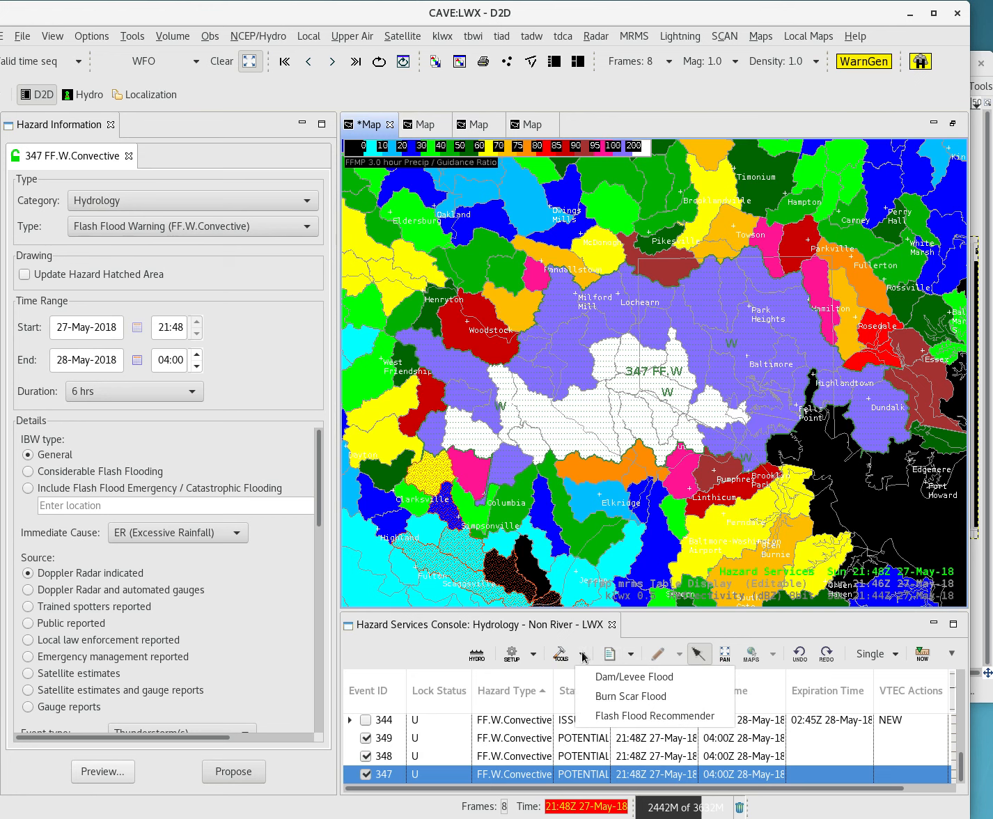
{"action": "left_click", "coordinate": [615, 714]}
{"action": "left_click_drag", "start_coordinate": [331, 136], "coordinate": [283, 139]}
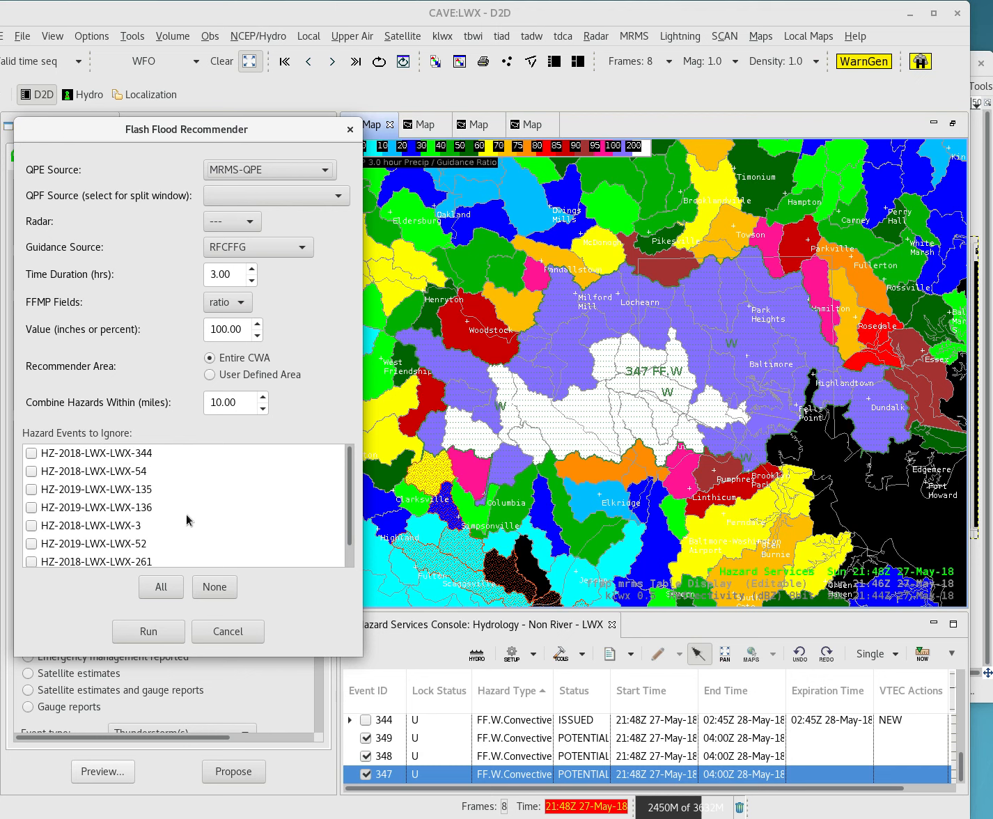
{"action": "left_click", "coordinate": [368, 722]}
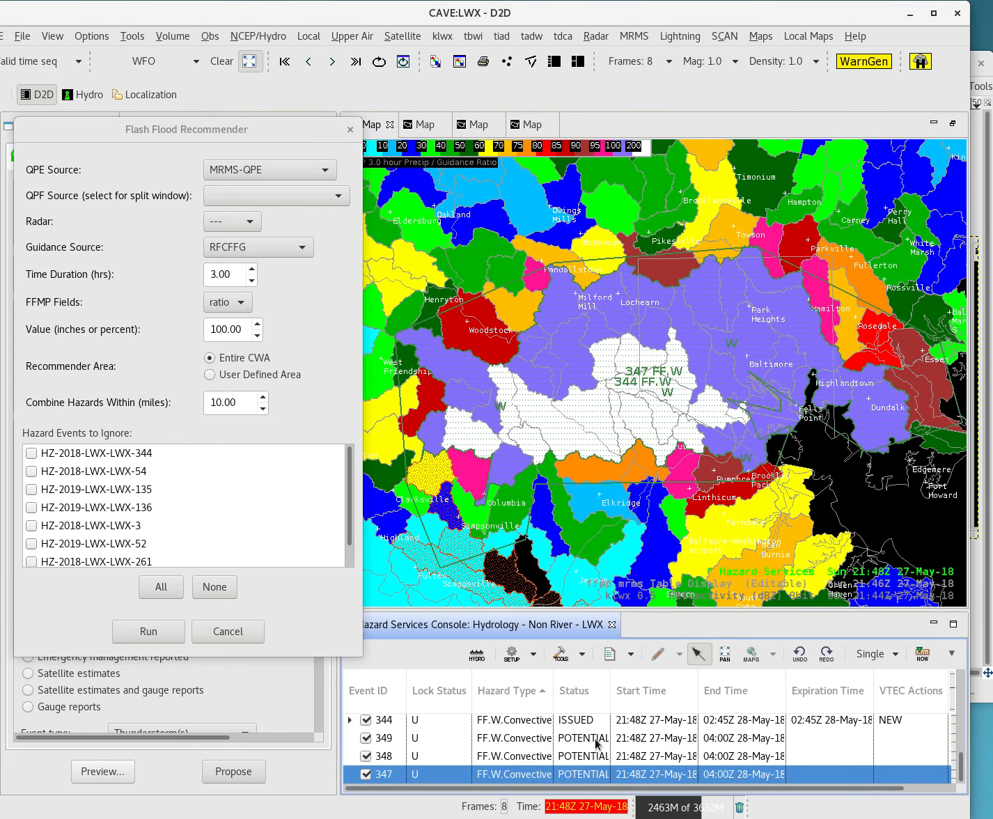
{"action": "right_click", "coordinate": [596, 780]}
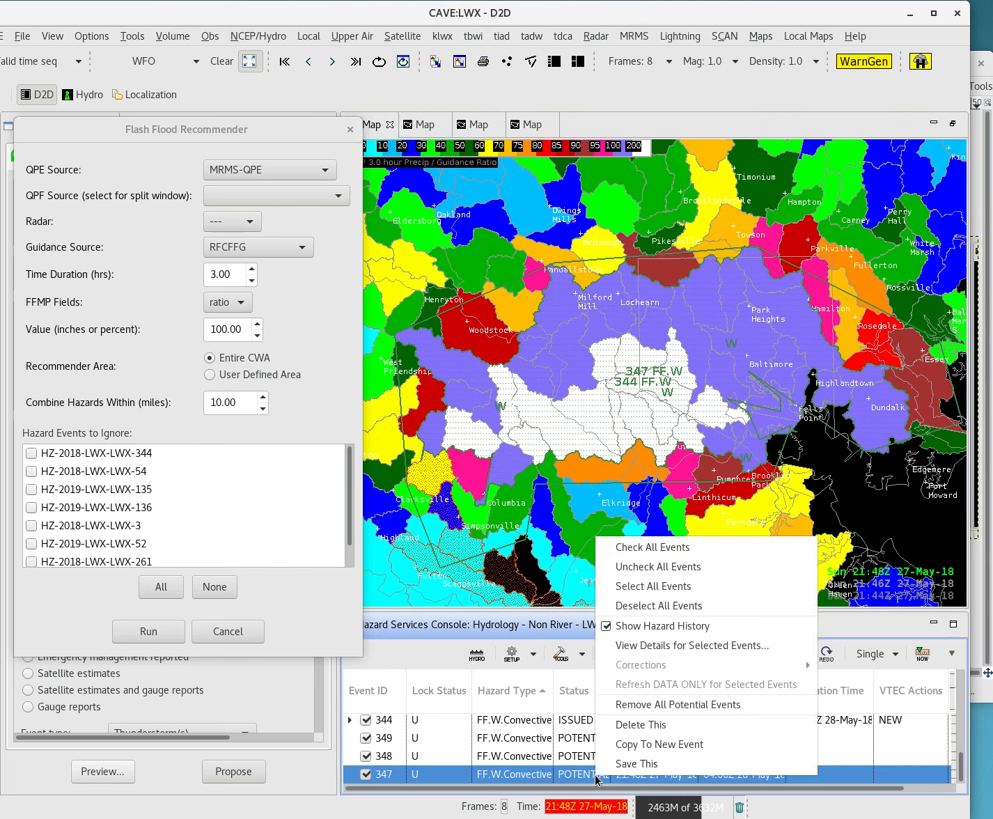
{"action": "left_click", "coordinate": [631, 705]}
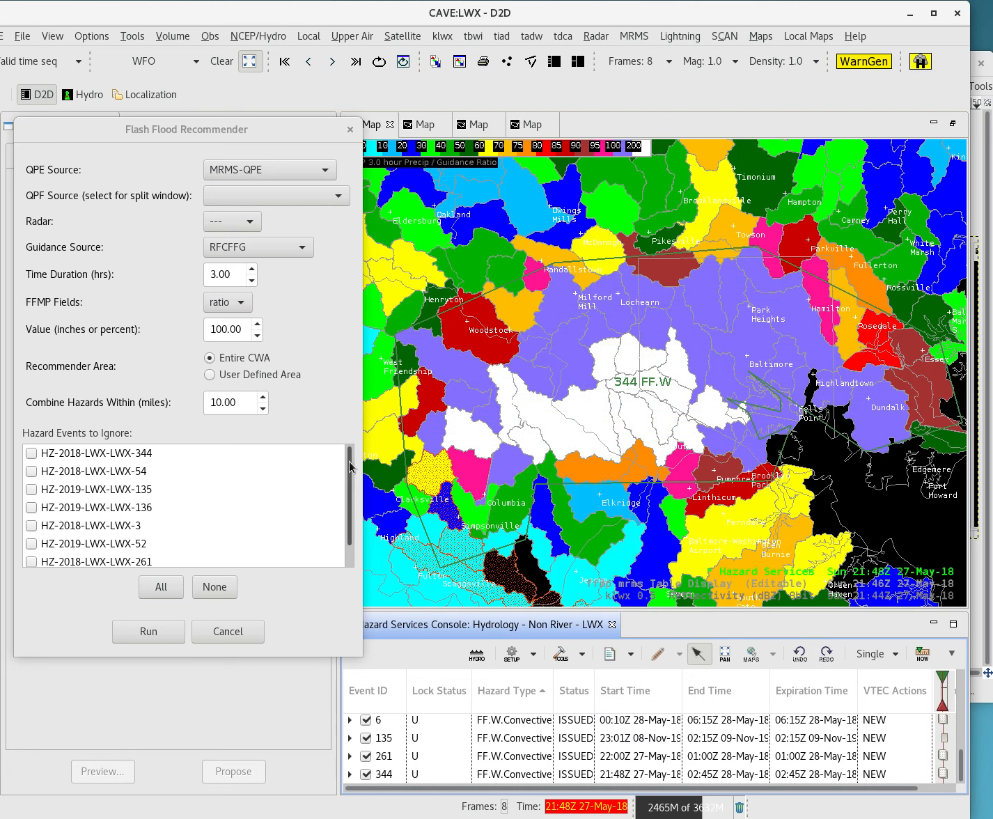
Run the Flash Flood Recommender for the entire CWA with hazard event HZ-2018-LWX-LWX-344 ignored, and dismiss the results
{"action": "mouse_move", "coordinate": [351, 463]}
{"action": "left_mouse_down"}
{"action": "mouse_move", "coordinate": [354, 505]}
{"action": "mouse_move", "coordinate": [350, 449]}
{"action": "left_mouse_up"}
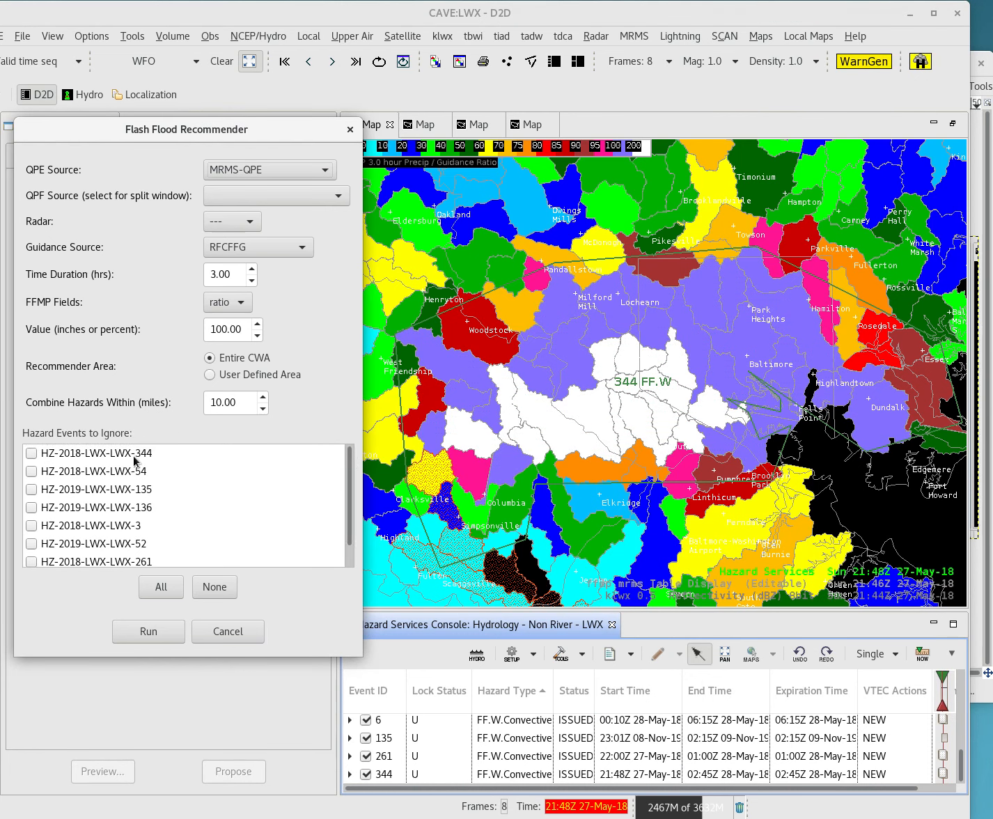
{"action": "left_click", "coordinate": [31, 455]}
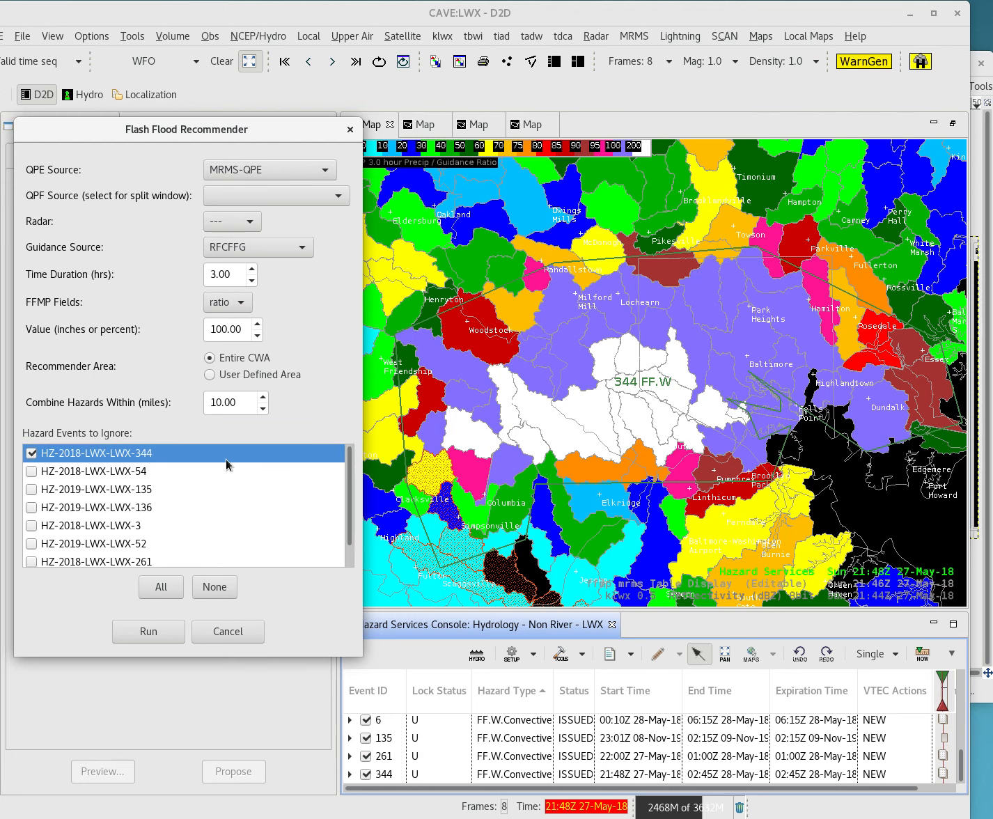
{"action": "left_click", "coordinate": [147, 633]}
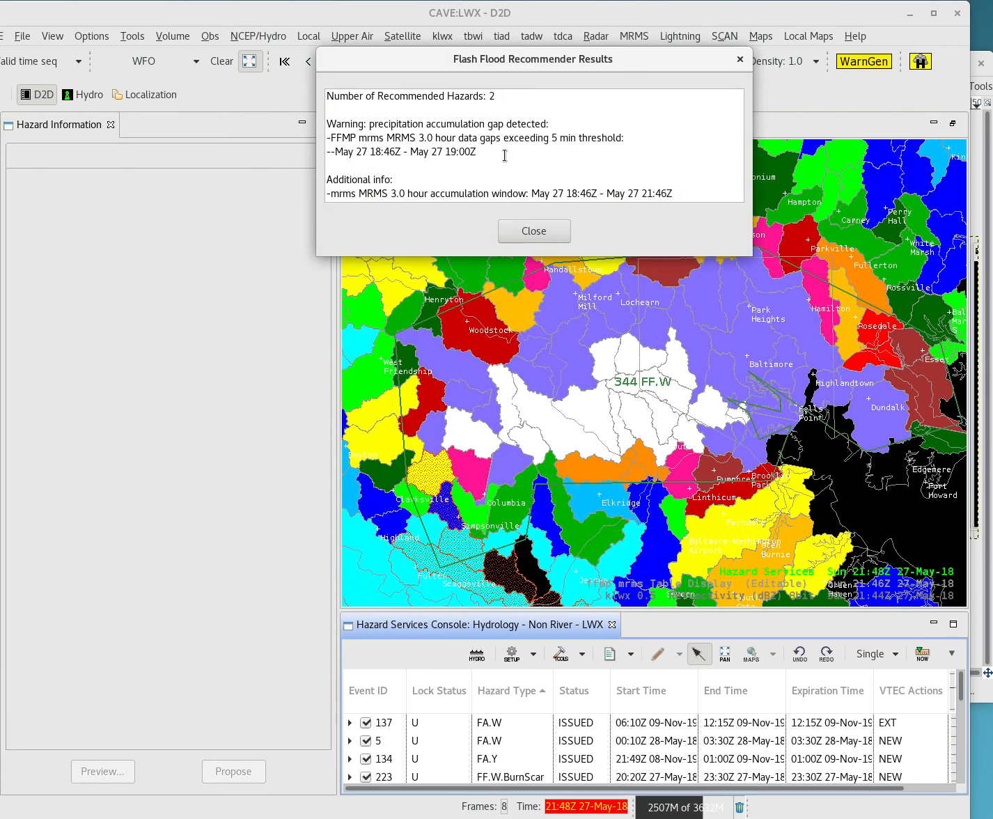
{"action": "left_click", "coordinate": [532, 231]}
View potential events 351 and 350 in turn from the hazard list
{"action": "scroll", "coordinate": [542, 751], "scroll_direction": "down", "scroll_amount": 1}
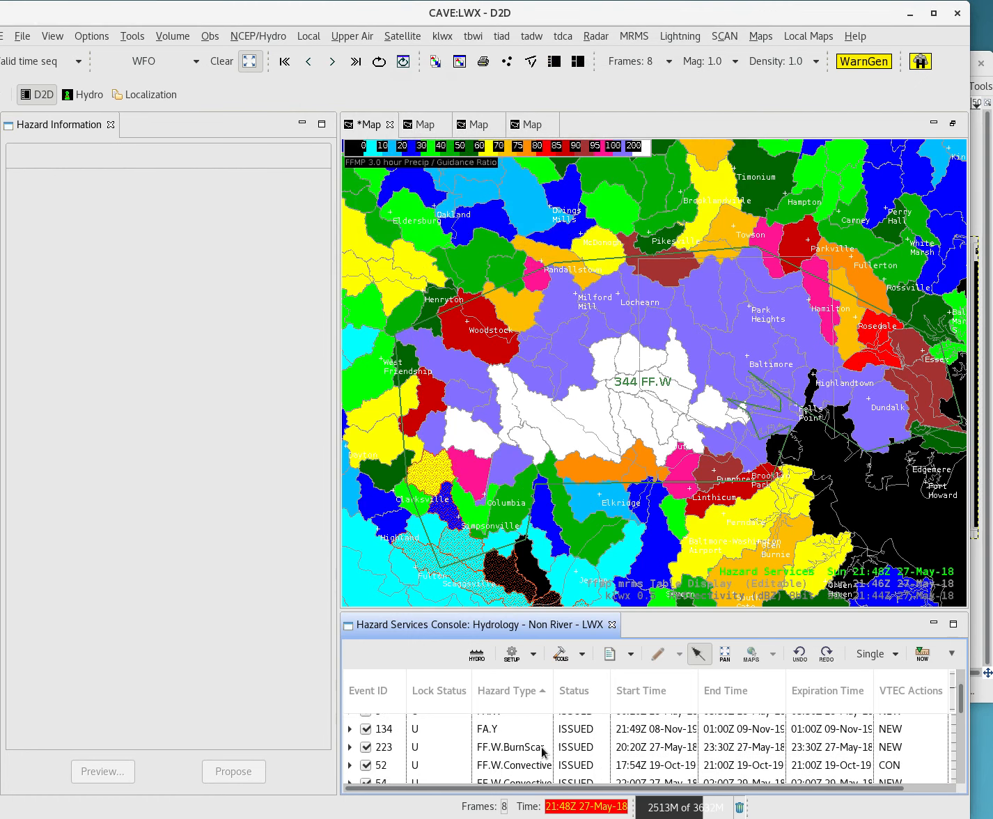
{"action": "scroll", "coordinate": [542, 751], "scroll_direction": "down", "scroll_amount": 4}
{"action": "left_click", "coordinate": [528, 758]}
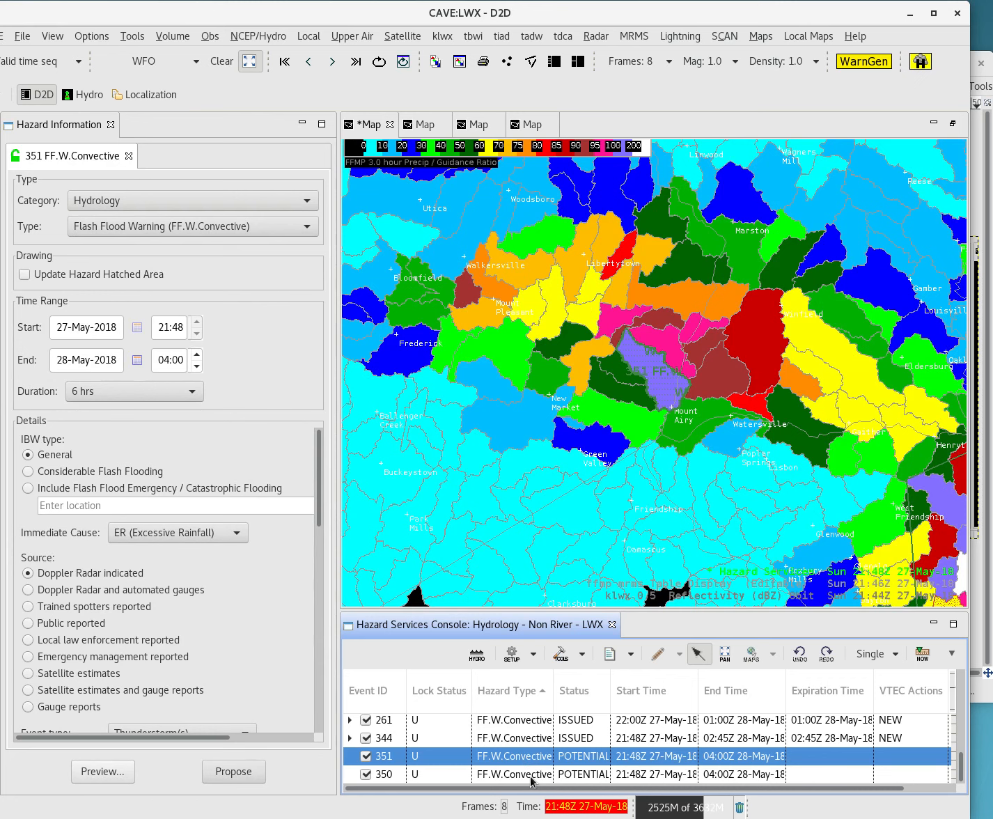
{"action": "left_click", "coordinate": [533, 775]}
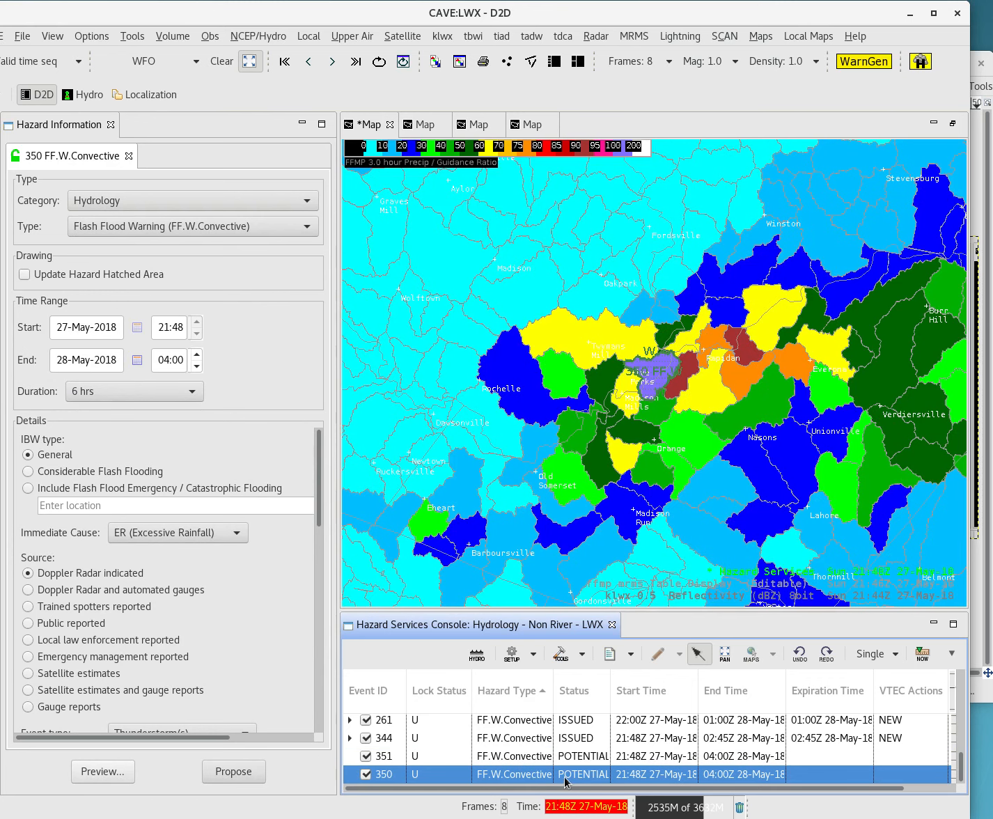
Examine the ratio map from event 350 across to issued event 344 and event 351 for recommendations inside and outside the warning
{"action": "scroll", "coordinate": [752, 426], "scroll_direction": "down", "scroll_amount": 3}
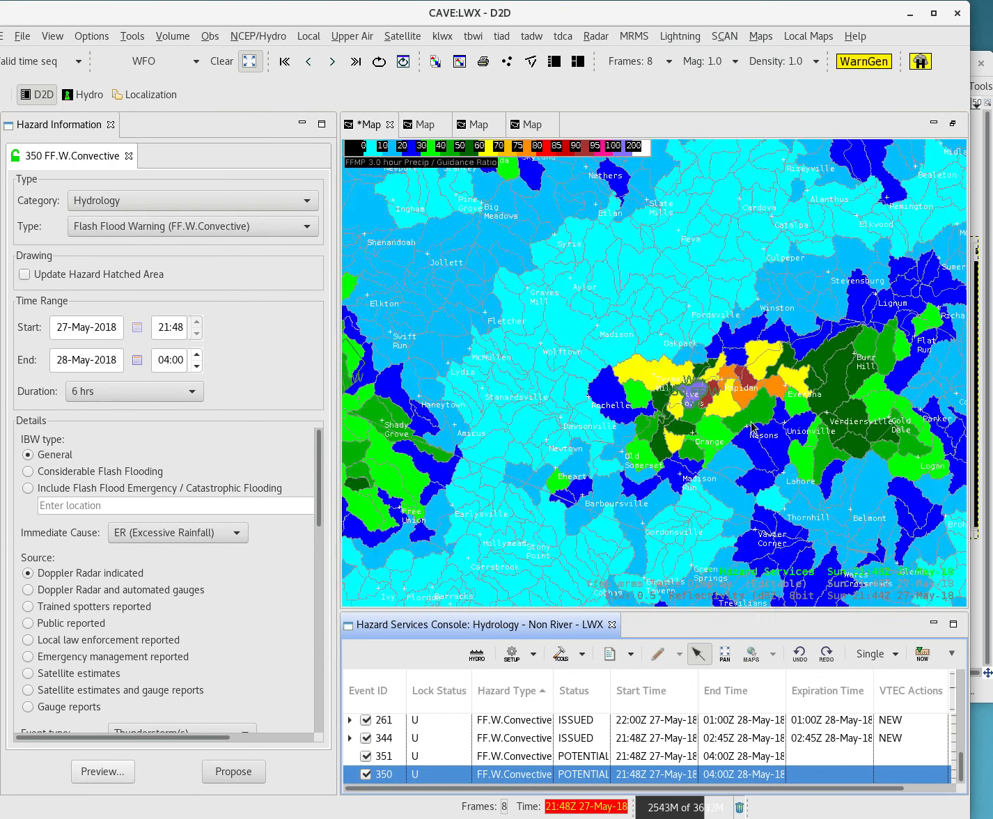
{"action": "scroll", "coordinate": [751, 425], "scroll_direction": "down", "scroll_amount": 2}
{"action": "scroll", "coordinate": [864, 405], "scroll_direction": "down", "scroll_amount": 2}
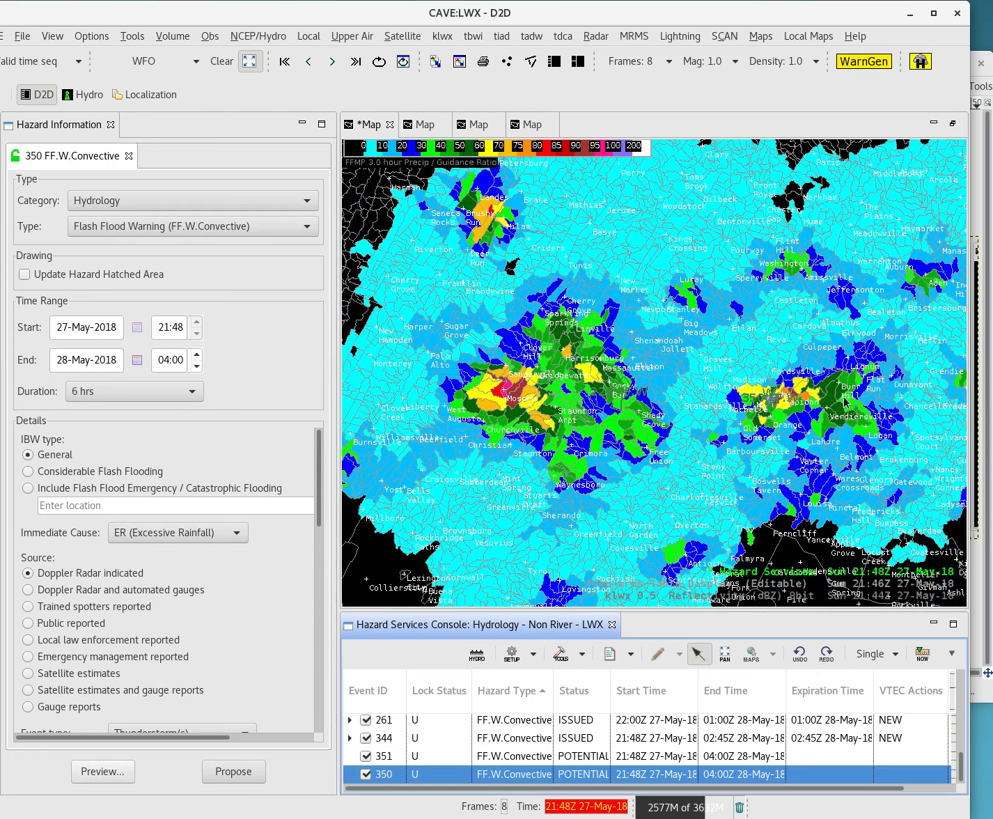
{"action": "scroll", "coordinate": [846, 402], "scroll_direction": "down", "scroll_amount": 1}
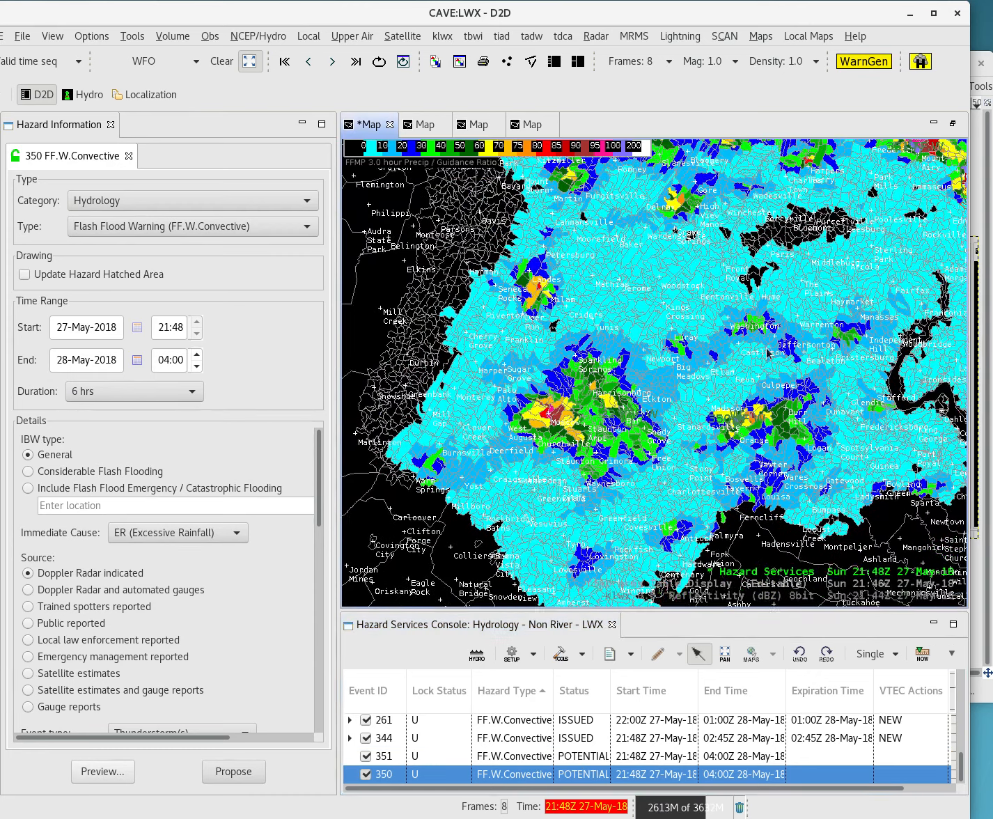
{"action": "left_click_drag", "start_coordinate": [793, 349], "coordinate": [633, 405]}
{"action": "scroll", "coordinate": [848, 241], "scroll_direction": "up", "scroll_amount": 2}
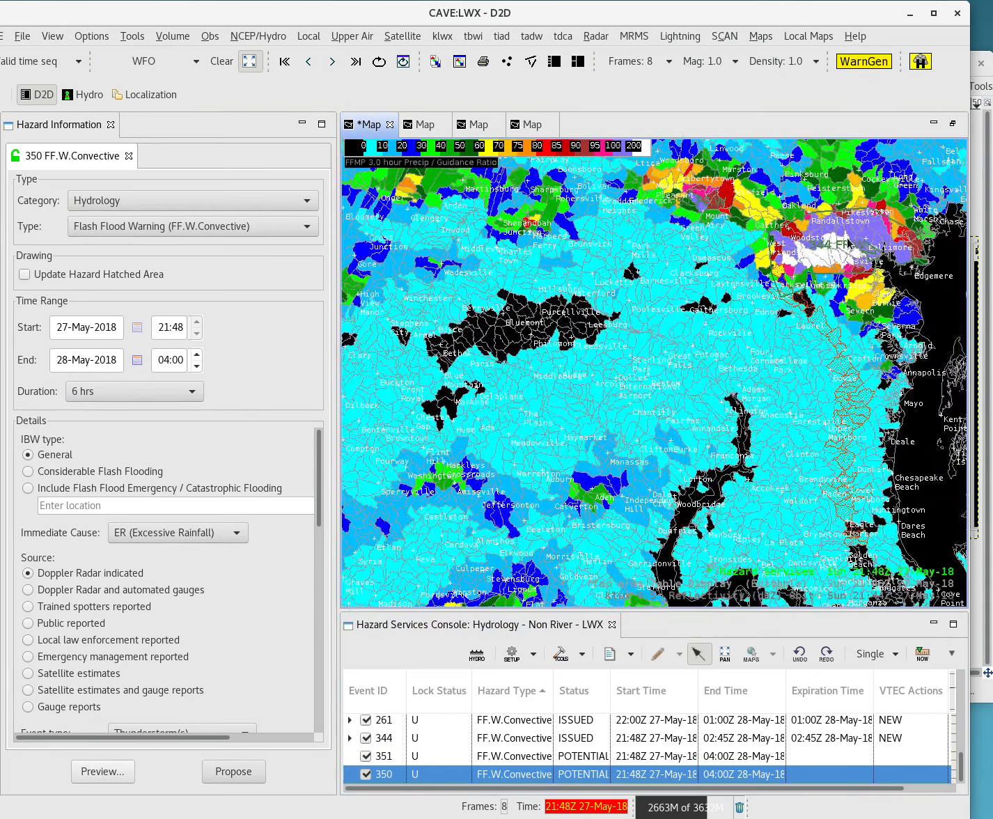
{"action": "scroll", "coordinate": [843, 238], "scroll_direction": "up", "scroll_amount": 4}
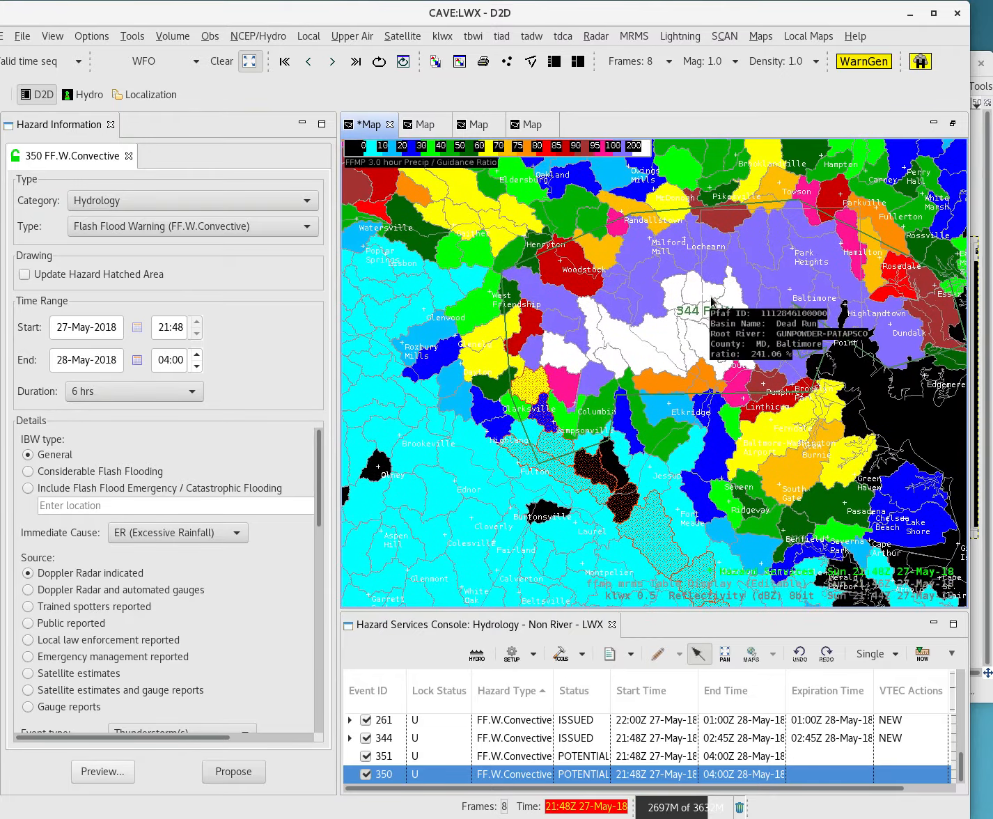
{"action": "left_click_drag", "start_coordinate": [711, 296], "coordinate": [687, 319]}
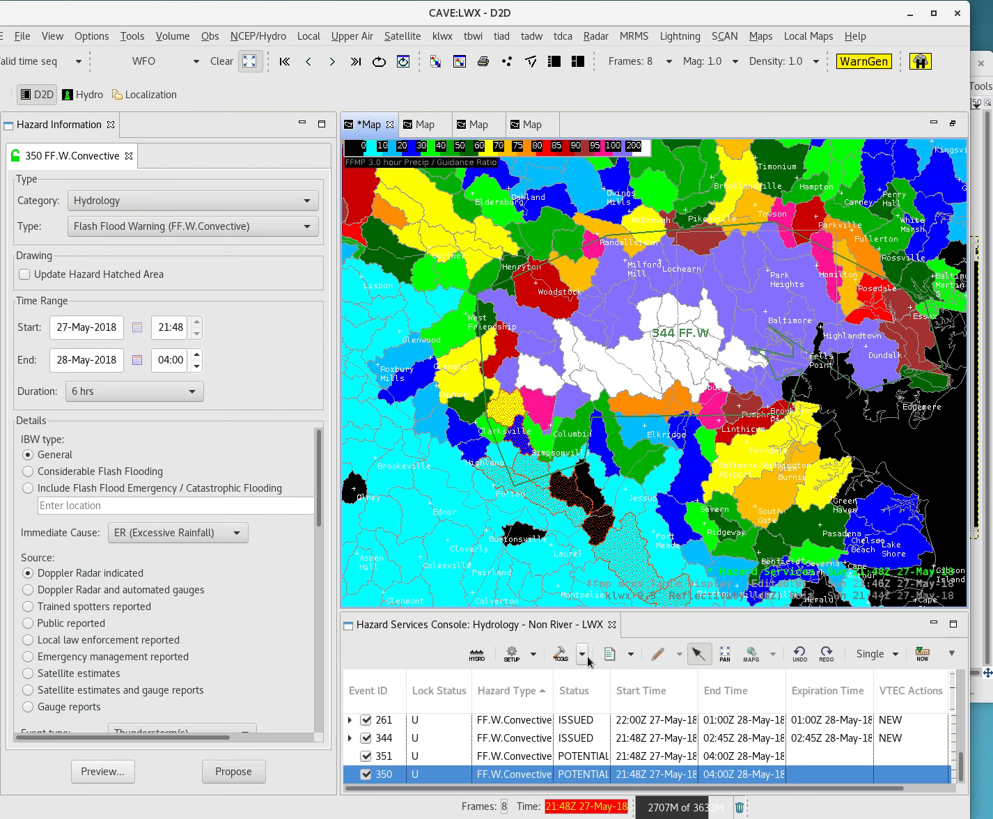
{"action": "scroll", "coordinate": [667, 450], "scroll_direction": "down", "scroll_amount": 3}
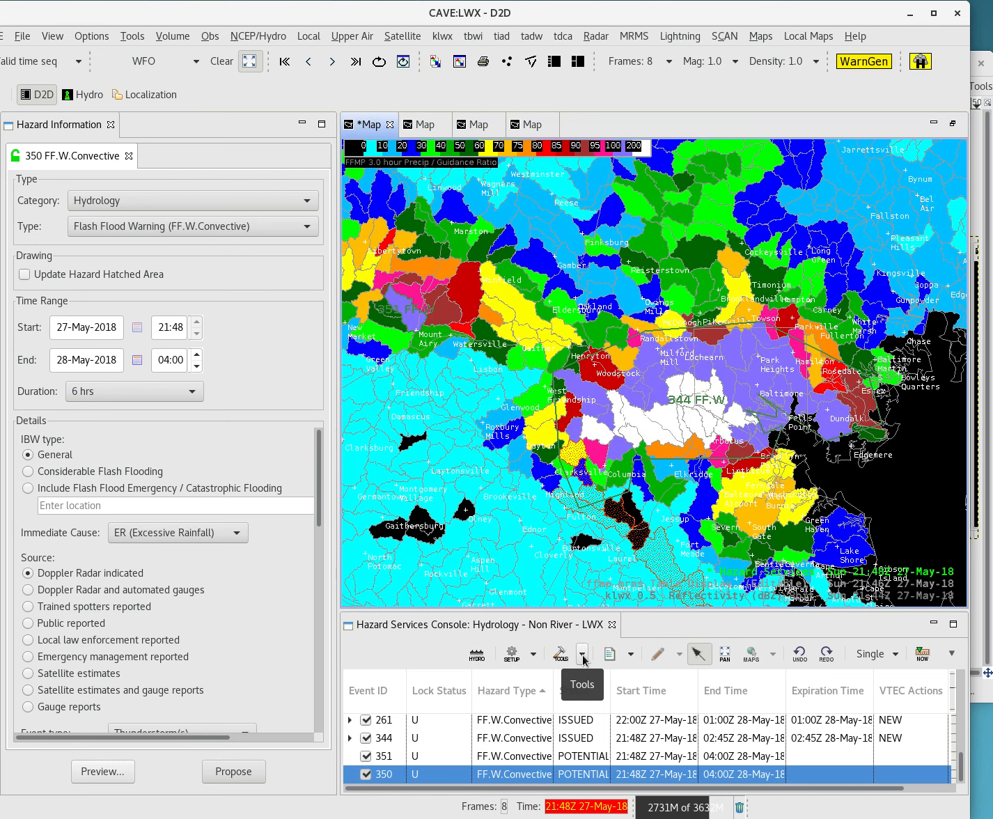
Remove all potential events and reopen the Flash Flood Recommender
{"action": "right_click", "coordinate": [592, 763]}
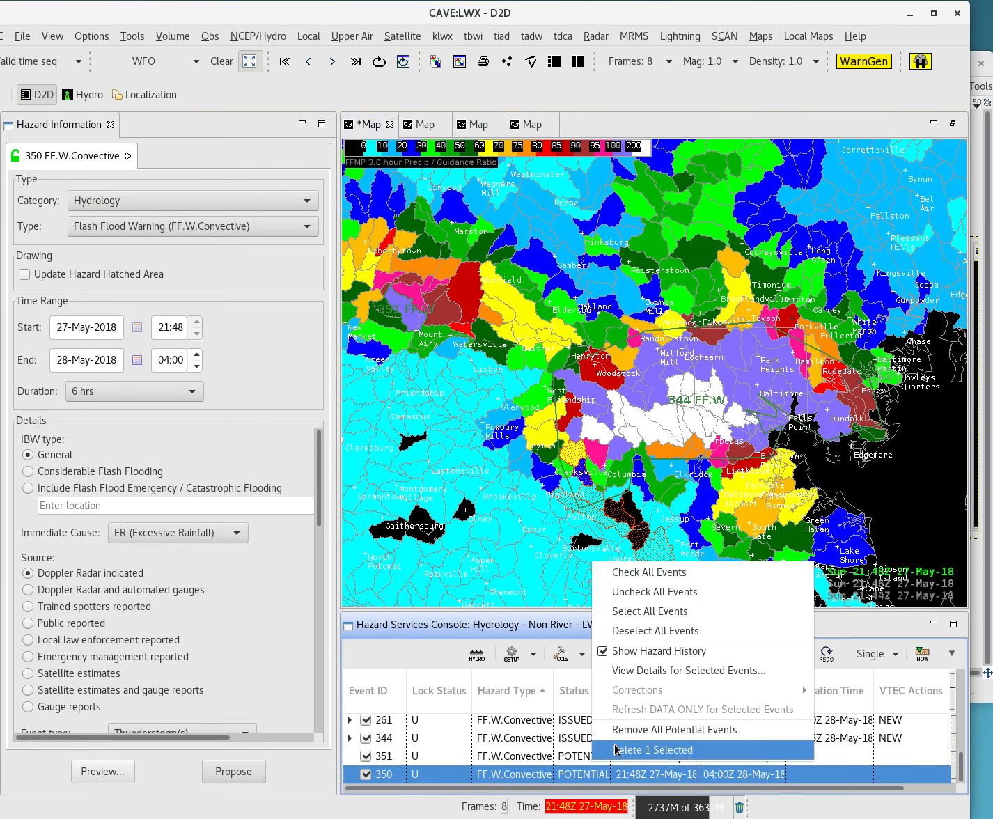
{"action": "left_click", "coordinate": [624, 732]}
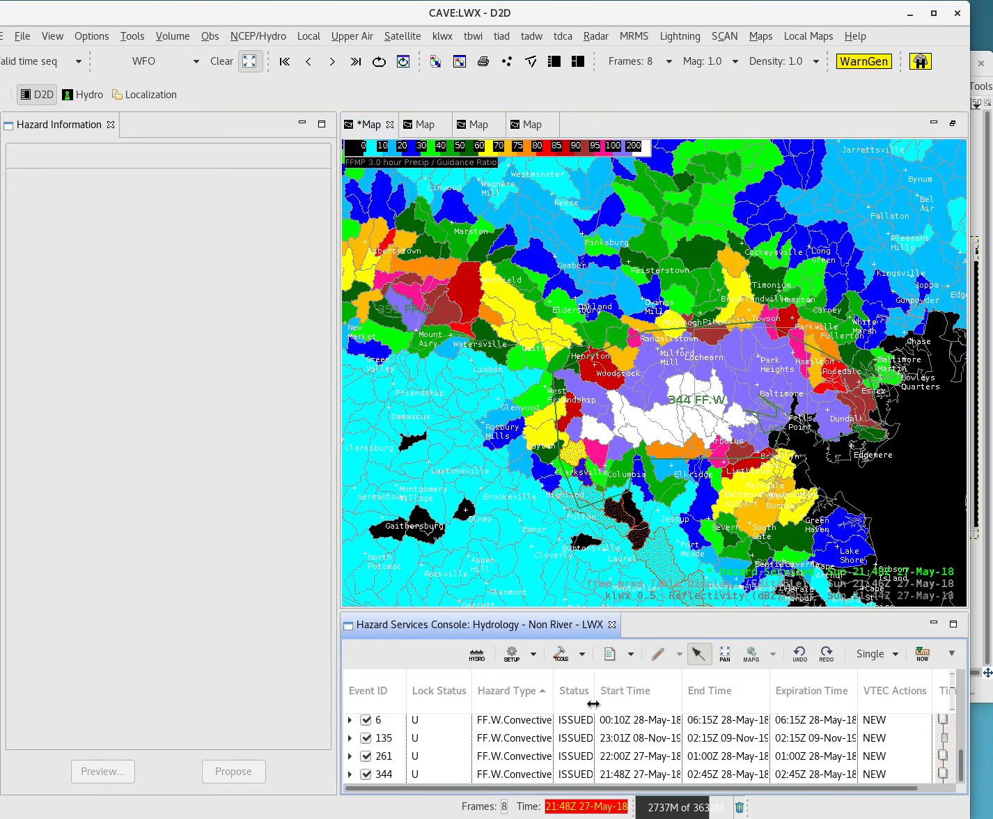
{"action": "left_click", "coordinate": [582, 655]}
{"action": "left_click", "coordinate": [613, 714]}
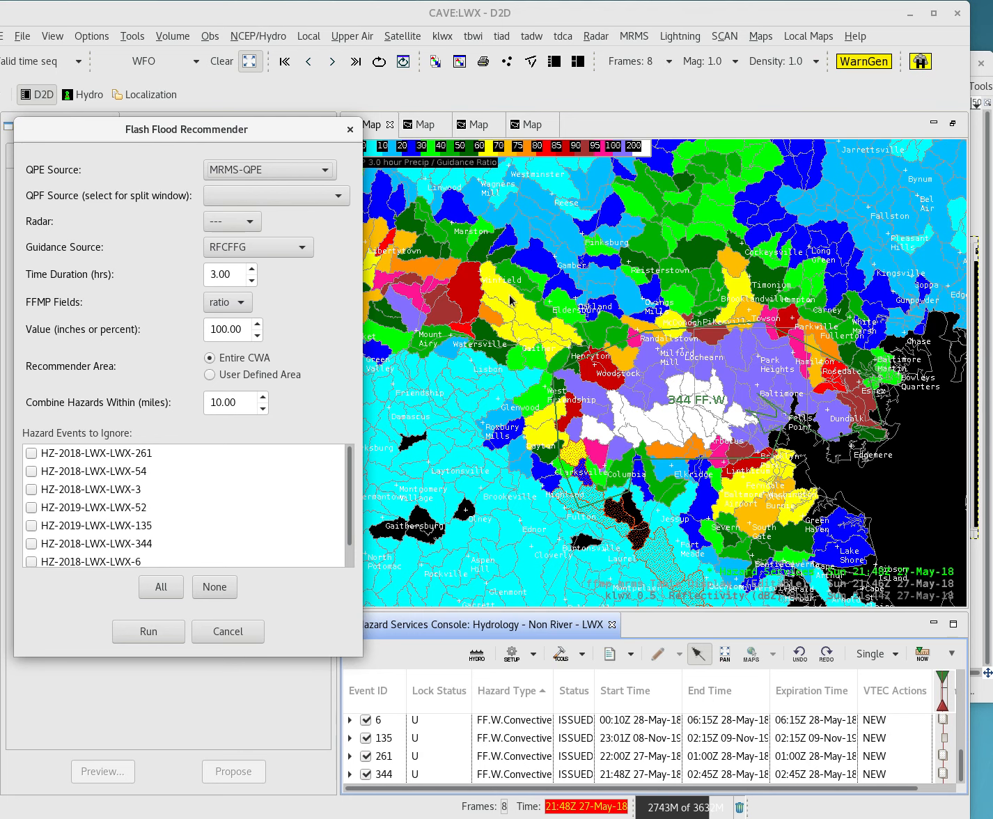
Set the recommender area to User Defined Area and make the Hazard Services map layer editable for drawing
{"action": "left_click_drag", "start_coordinate": [507, 283], "coordinate": [579, 305]}
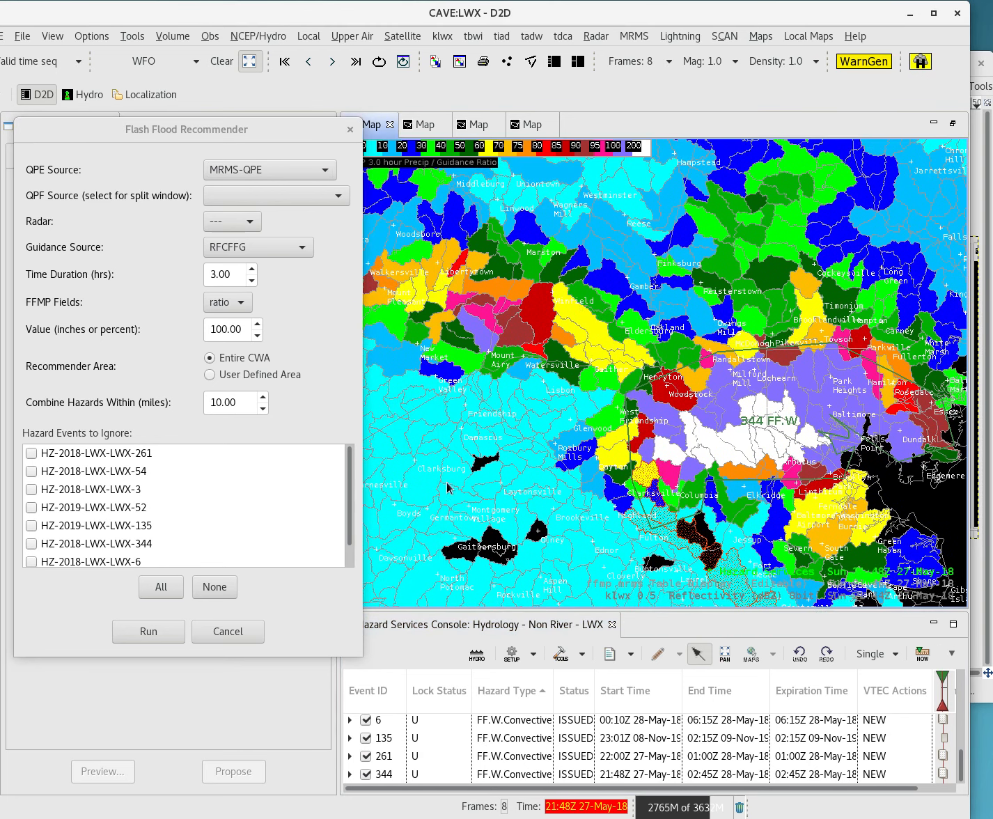
{"action": "left_click", "coordinate": [210, 374]}
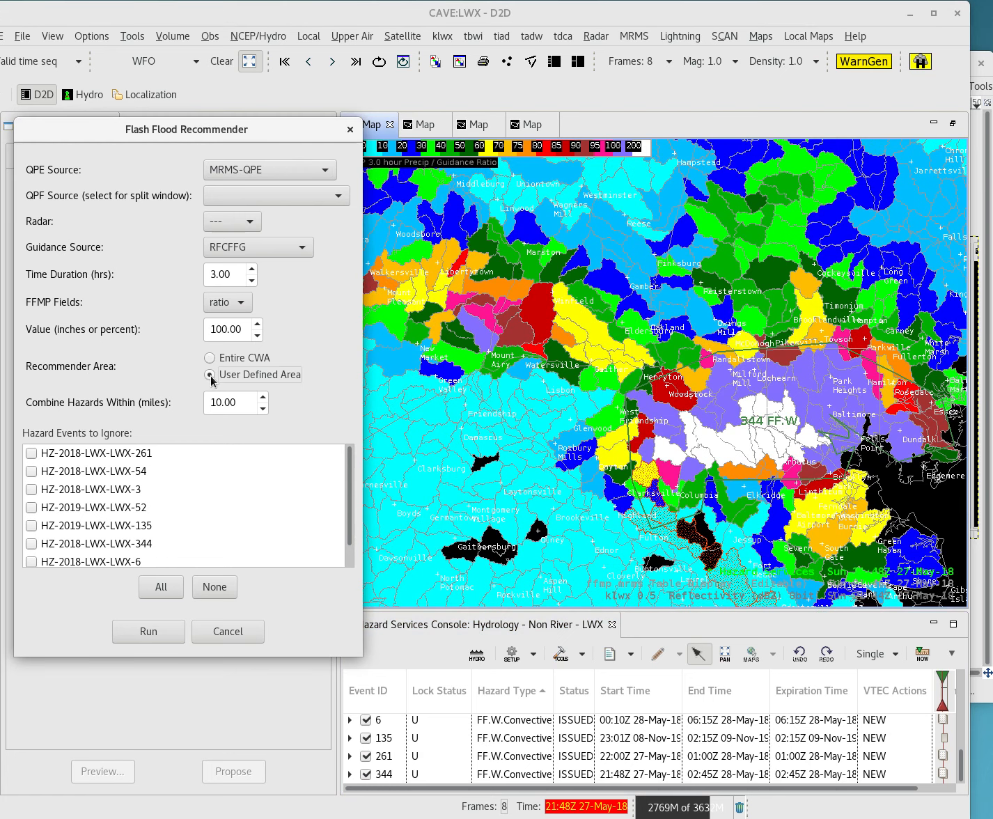
{"action": "left_click_drag", "start_coordinate": [436, 235], "coordinate": [432, 285]}
{"action": "scroll", "coordinate": [480, 354], "scroll_direction": "up", "scroll_amount": 1}
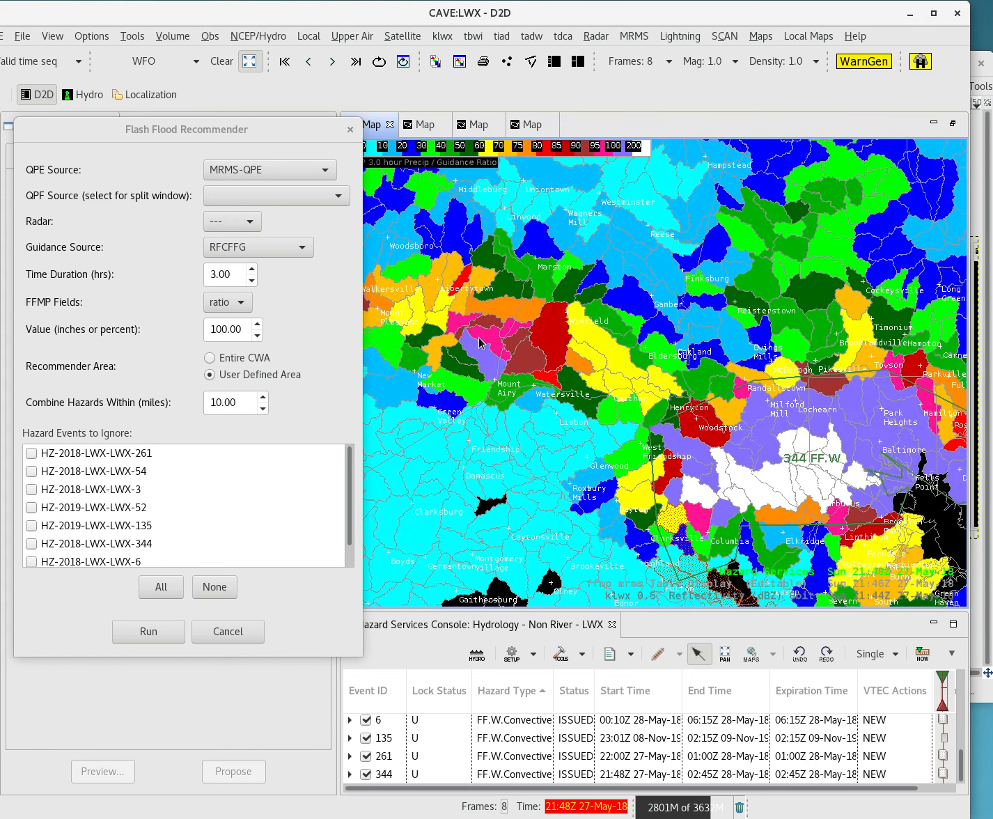
{"action": "left_click_drag", "start_coordinate": [456, 334], "coordinate": [503, 310]}
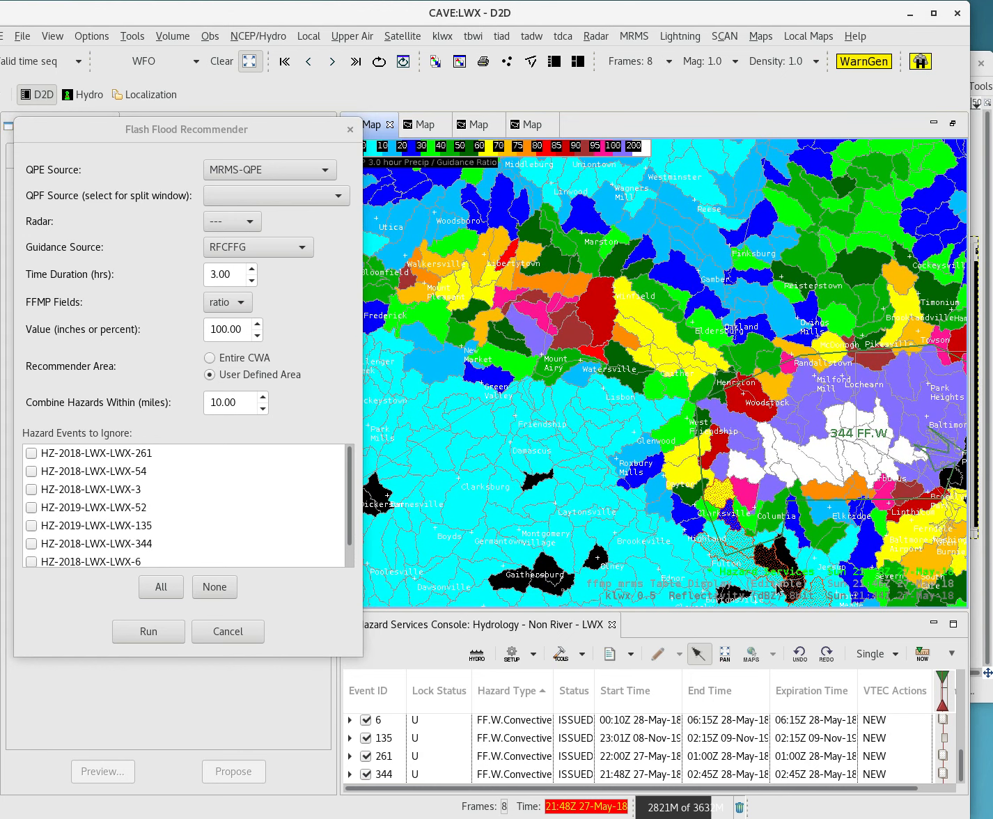
{"action": "middle_click", "coordinate": [770, 573]}
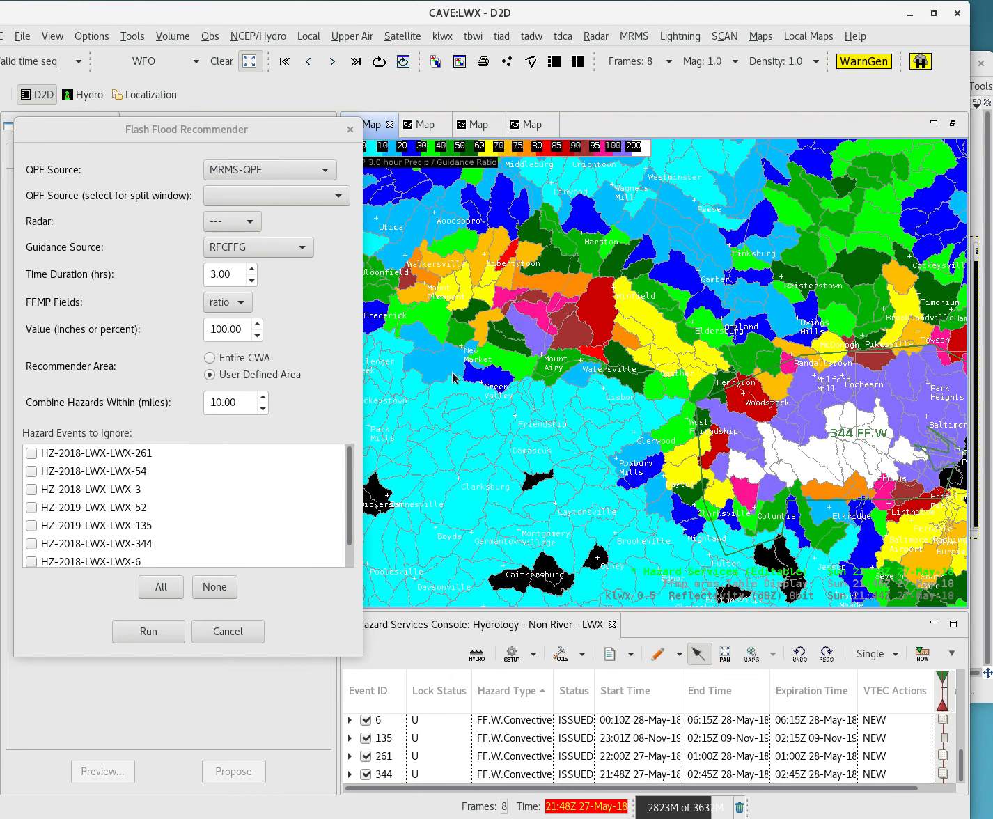
{"action": "left_click", "coordinate": [234, 358]}
{"action": "left_click", "coordinate": [211, 376]}
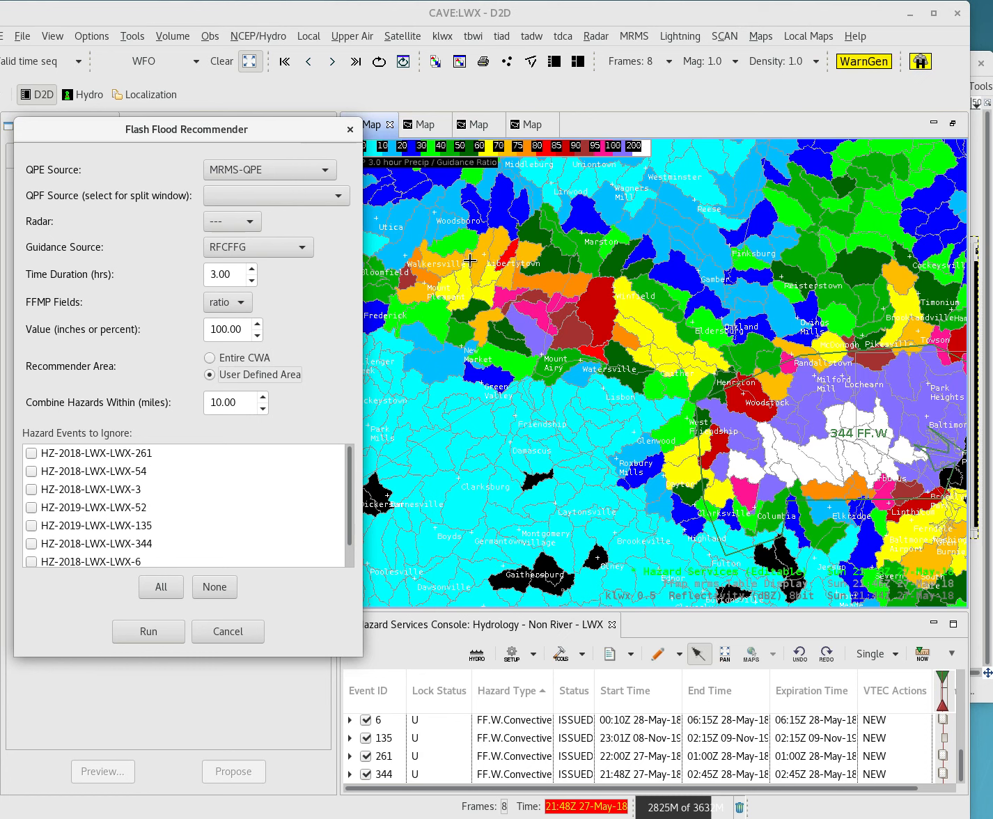
Run the recommender on a freehand area drawn around Libertytown, Marston and Mount Airy, and select potential event 352
{"action": "mouse_move", "coordinate": [469, 262]}
{"action": "left_mouse_down"}
{"action": "mouse_move", "coordinate": [519, 377]}
{"action": "mouse_move", "coordinate": [619, 369]}
{"action": "mouse_move", "coordinate": [675, 307]}
{"action": "mouse_move", "coordinate": [631, 225]}
{"action": "mouse_move", "coordinate": [502, 207]}
{"action": "left_mouse_up"}
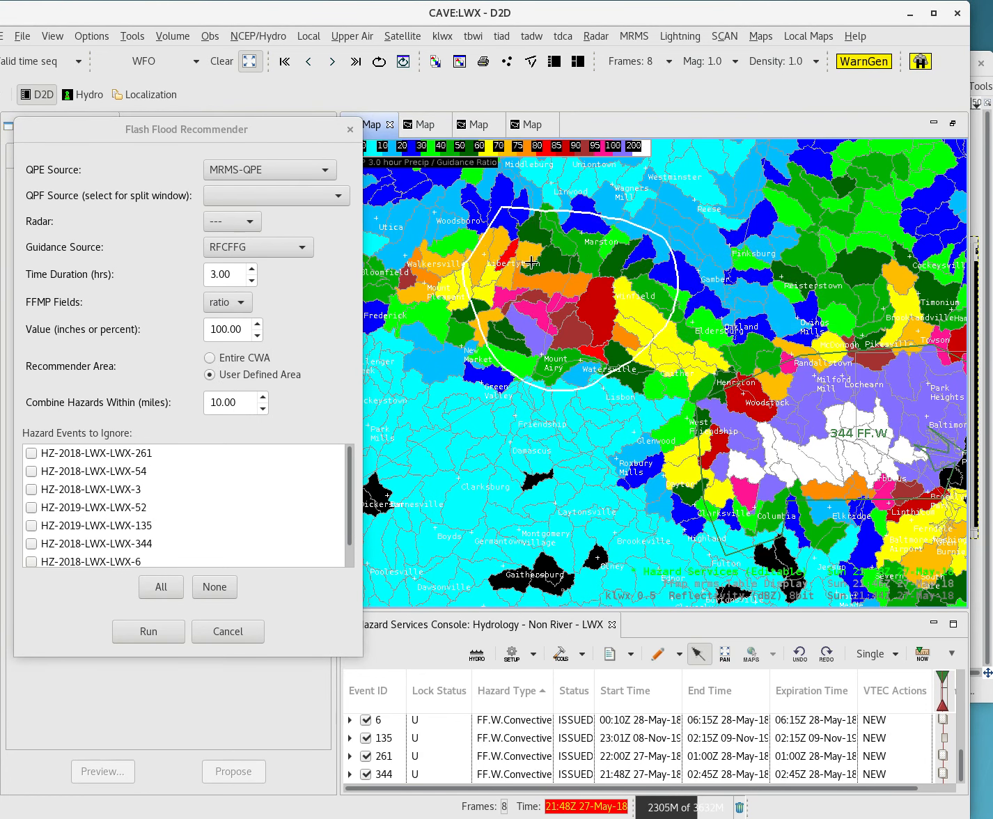
{"action": "left_click", "coordinate": [148, 631]}
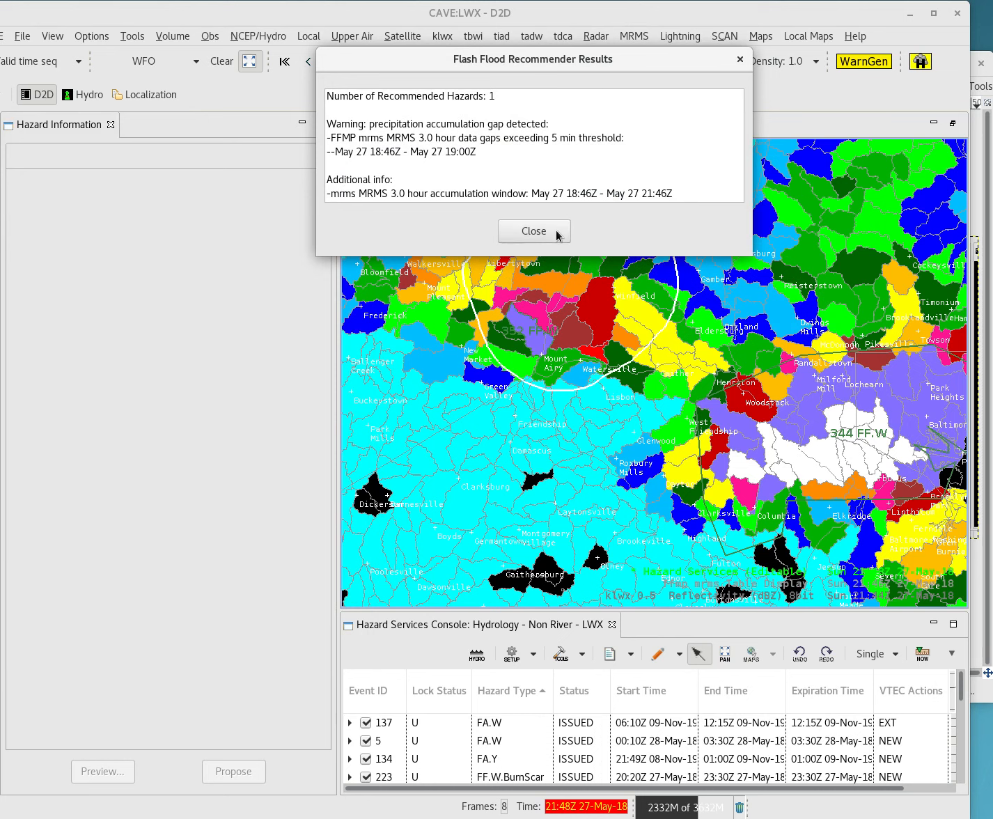
{"action": "left_click", "coordinate": [554, 232]}
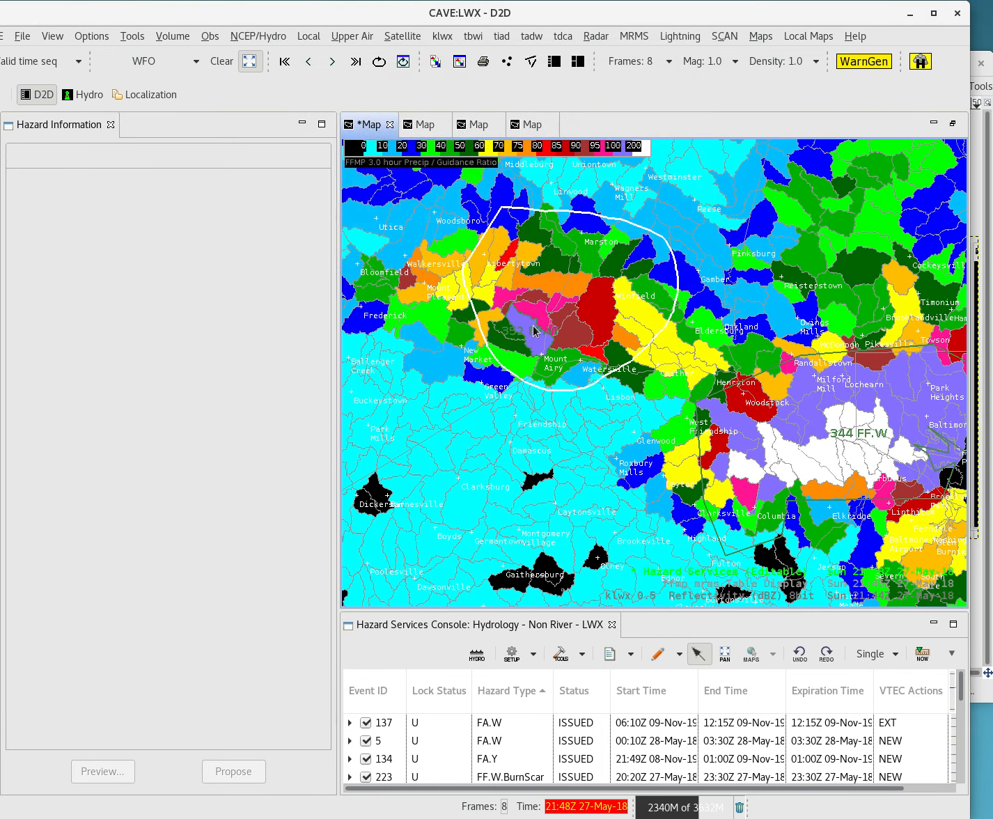
{"action": "scroll", "coordinate": [547, 742], "scroll_direction": "down", "scroll_amount": 5}
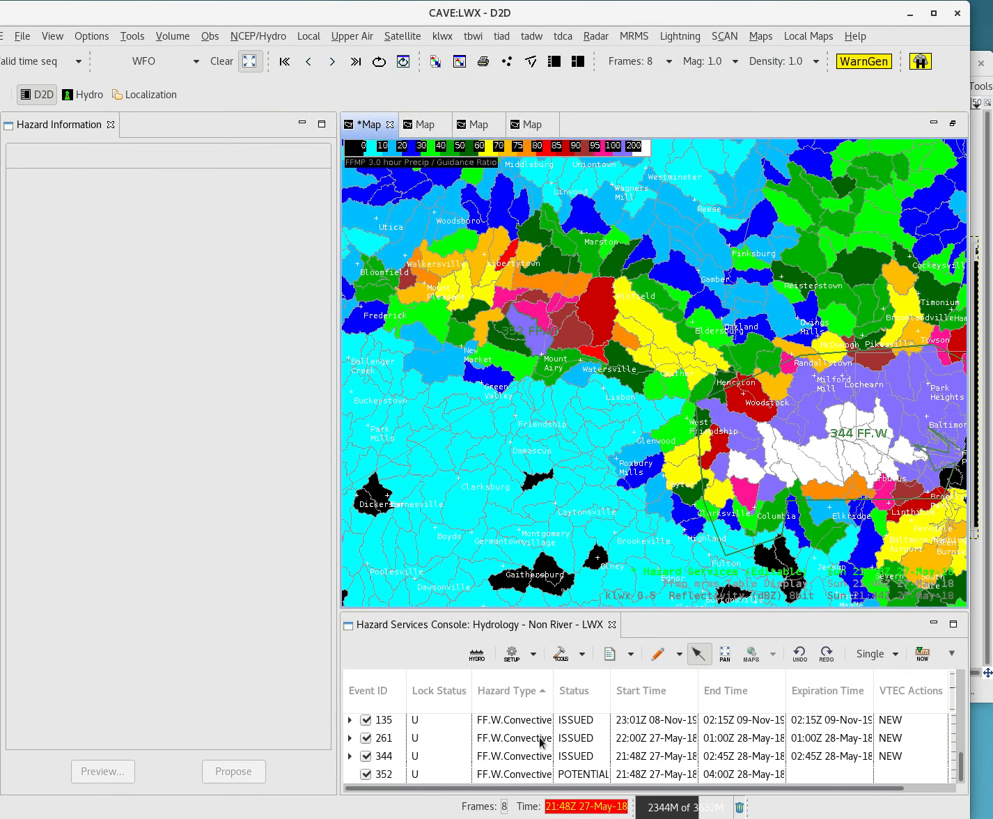
{"action": "left_click", "coordinate": [565, 779]}
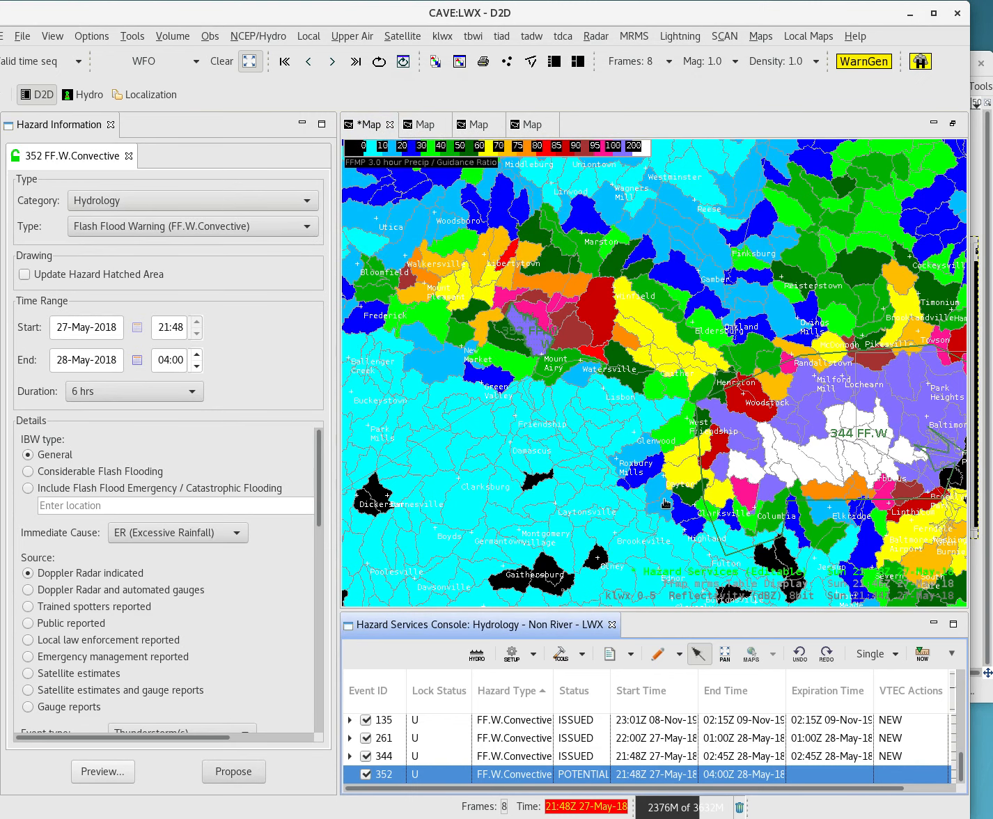
Open the Flash Flood Recommender again for another run
{"action": "left_click", "coordinate": [583, 653]}
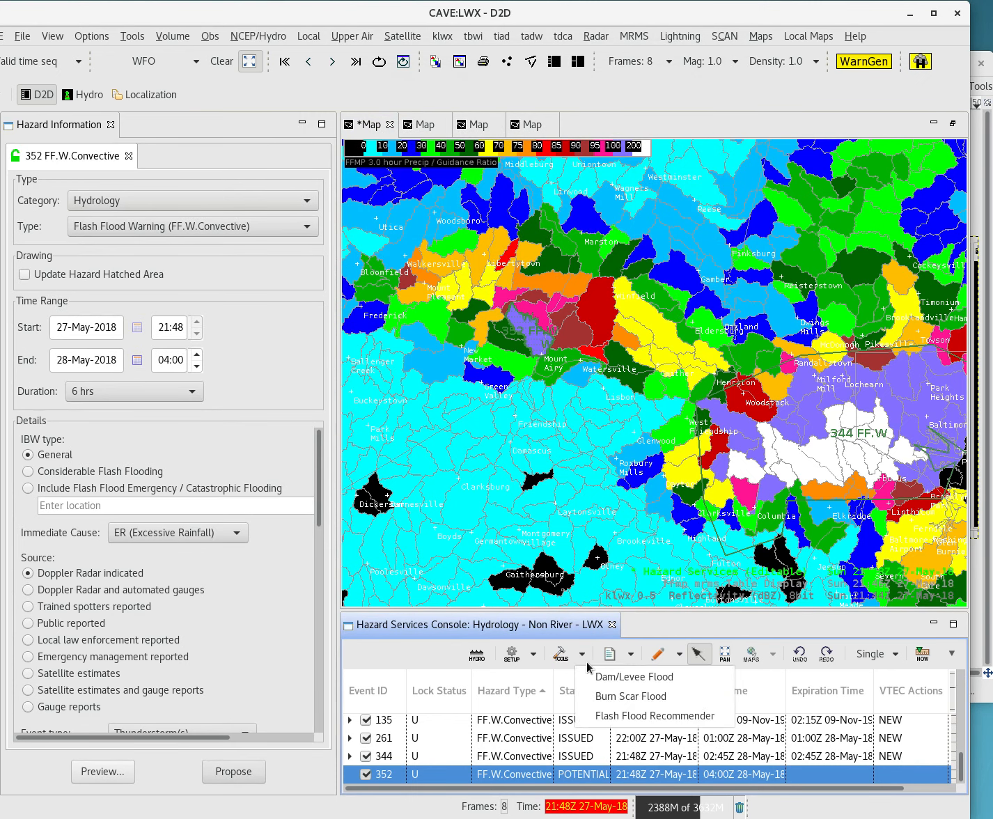
{"action": "left_click", "coordinate": [617, 718]}
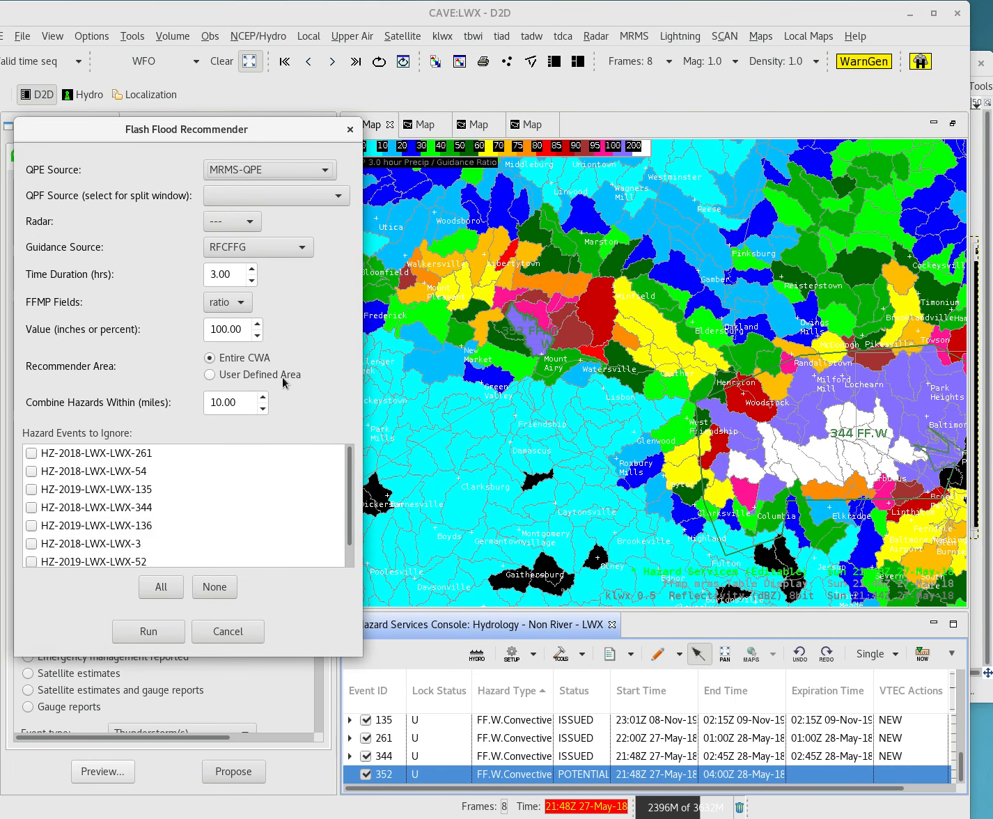